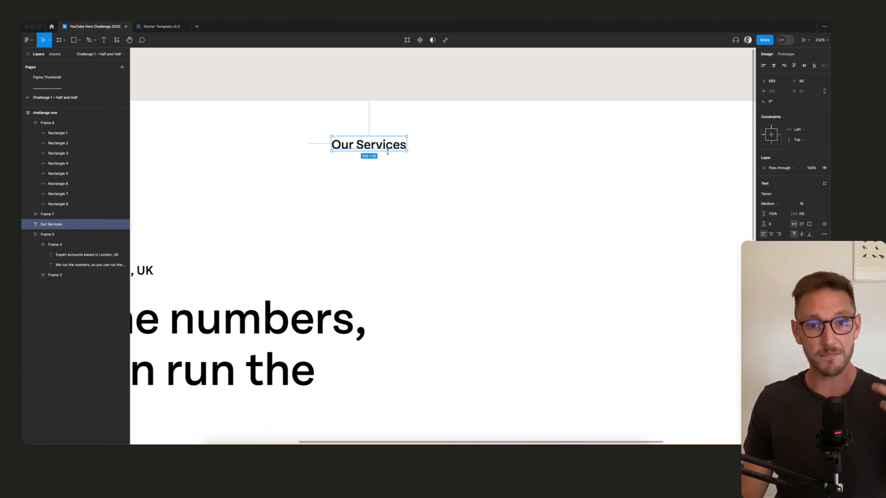
Step: Move the "Our Services" navigation text up and to the right within the frame, to about X 724, Y 31
{"action": "left_click", "coordinate": [376, 192]}
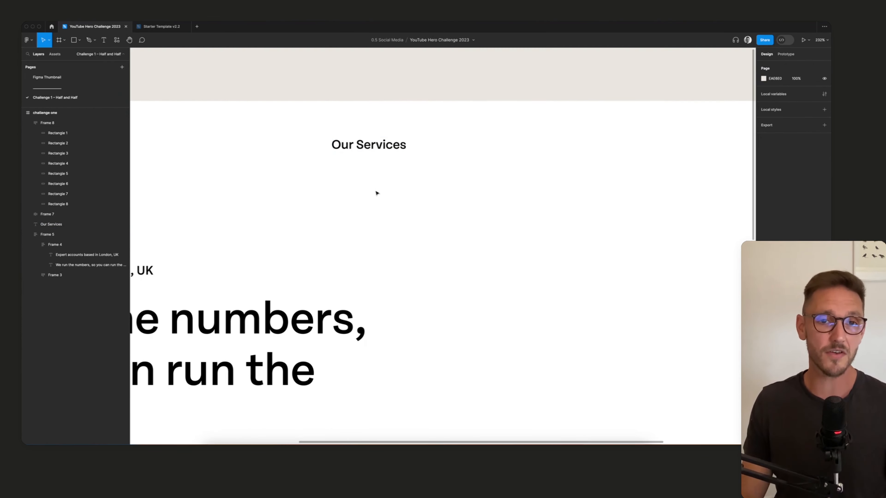
{"action": "scroll", "coordinate": [375, 192], "scroll_direction": "down", "scroll_amount": 5}
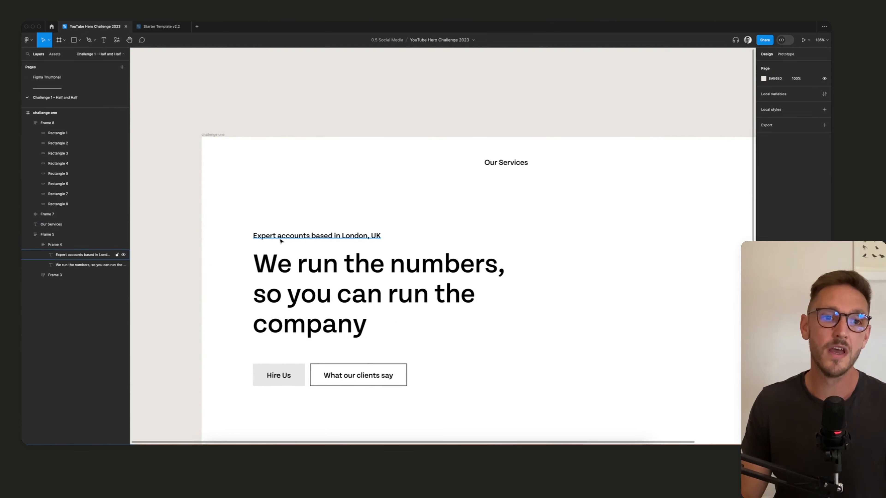
{"action": "left_click", "coordinate": [338, 238]}
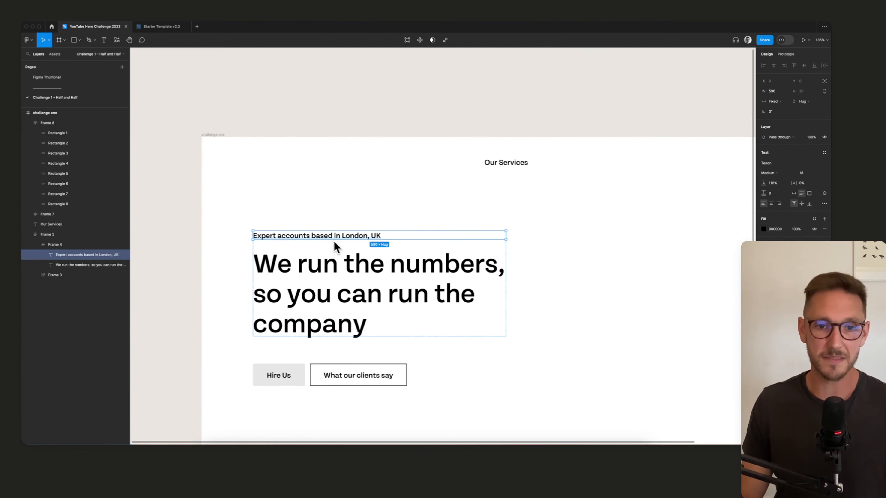
{"action": "left_click", "coordinate": [548, 211]}
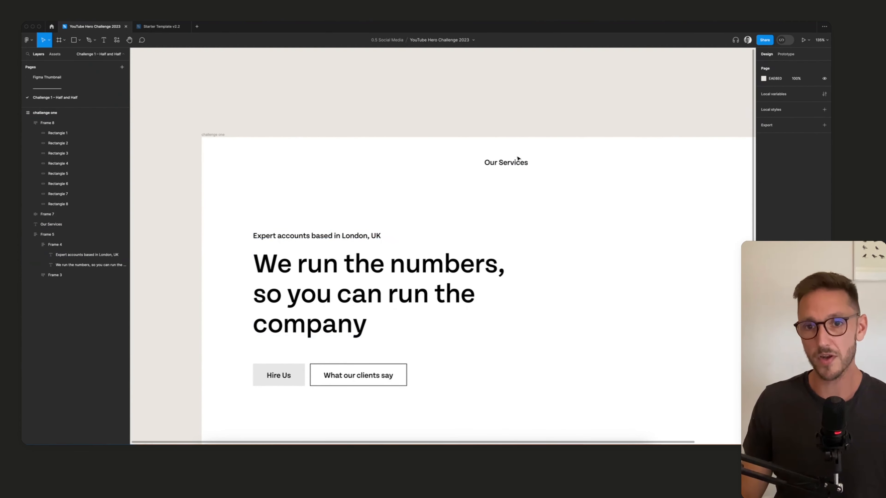
{"action": "left_click_drag", "start_coordinate": [506, 164], "coordinate": [533, 157]}
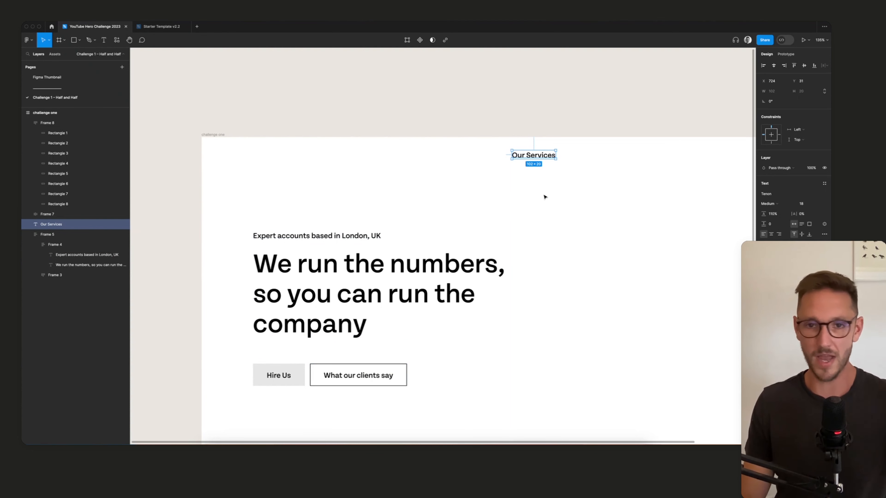
{"action": "left_click", "coordinate": [581, 169]}
Step: Duplicate the "Our Services" text to its right and change the copy to "About Us"
{"action": "scroll", "coordinate": [535, 166], "scroll_direction": "right", "scroll_amount": 3}
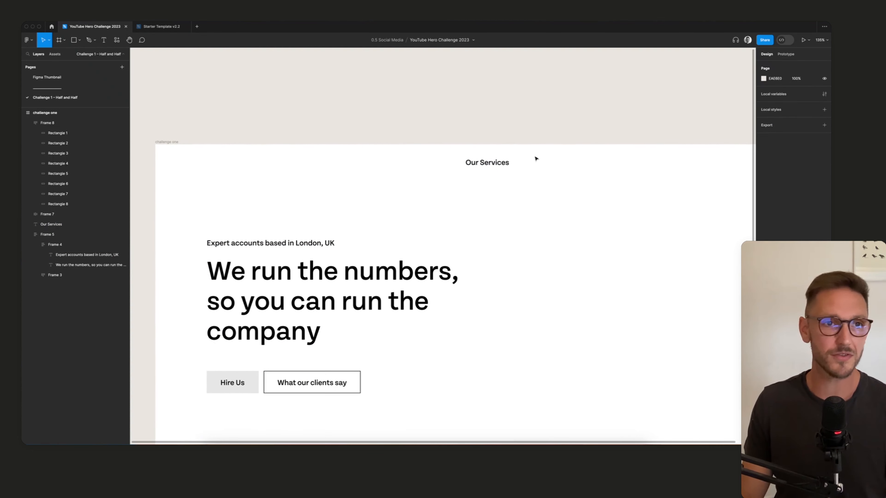
{"action": "scroll", "coordinate": [532, 162], "scroll_direction": "up", "scroll_amount": 1}
{"action": "left_click", "coordinate": [493, 187]}
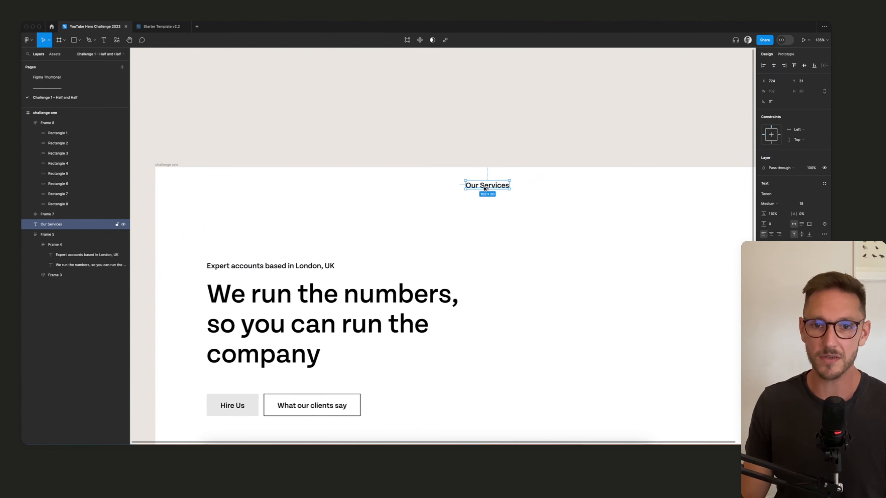
{"action": "left_click_drag", "start_coordinate": [493, 187], "coordinate": [560, 187]}
{"action": "double_click", "coordinate": [559, 186]}
{"action": "type", "text": "A"}
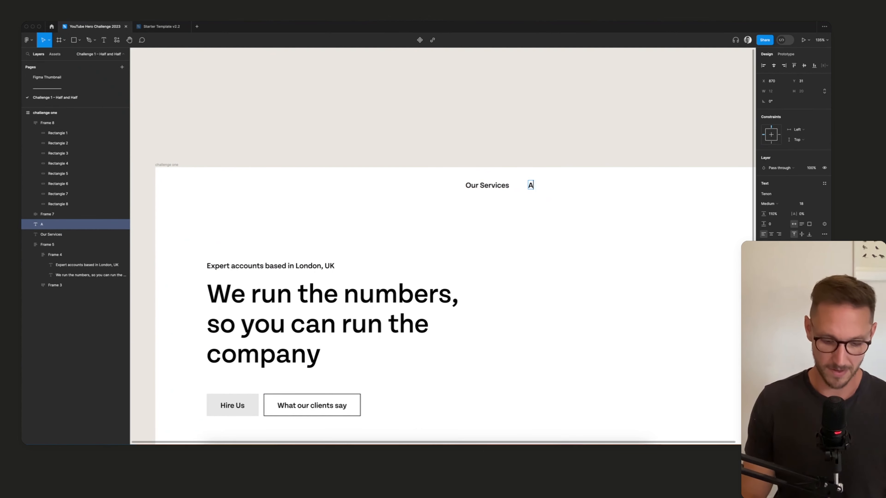
{"action": "type", "text": "bout Us"}
{"action": "left_click", "coordinate": [625, 174]}
Step: Duplicate the "About Us" text to its right and change the copy to "Our Clients"
{"action": "scroll", "coordinate": [539, 178], "scroll_direction": "up", "scroll_amount": 4}
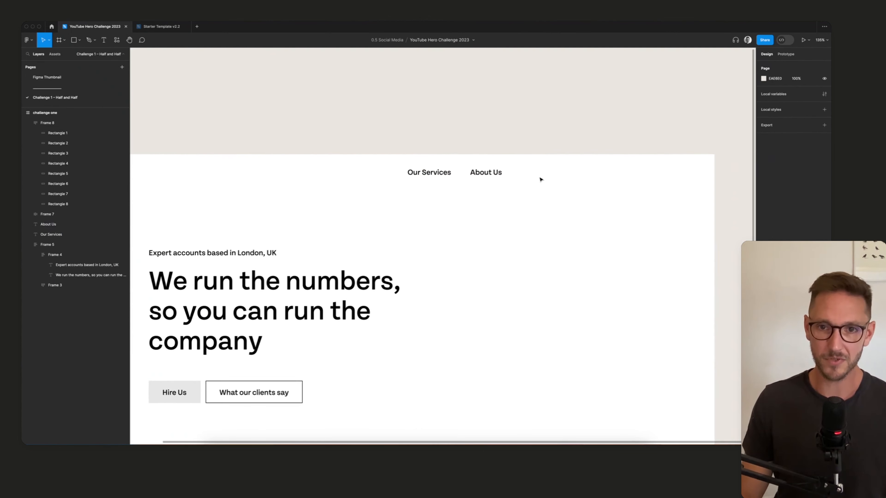
{"action": "left_click", "coordinate": [474, 172]}
{"action": "left_click_drag", "start_coordinate": [474, 173], "coordinate": [537, 173]}
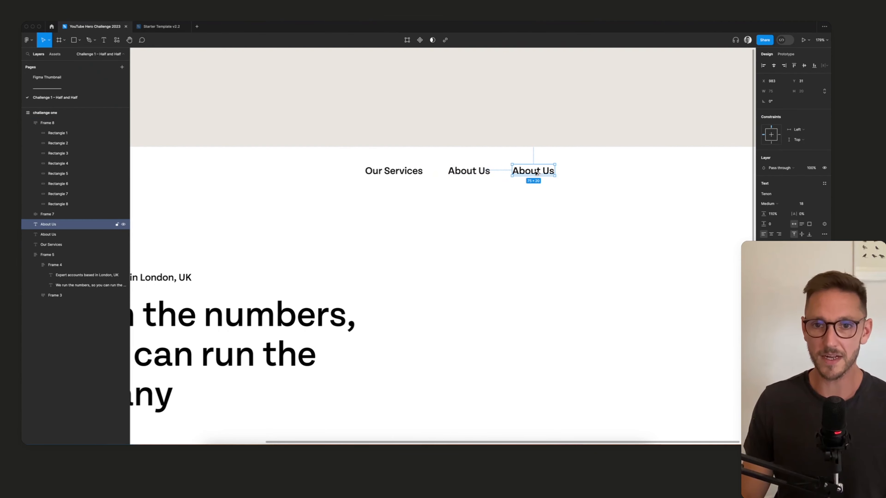
{"action": "double_click", "coordinate": [536, 173]}
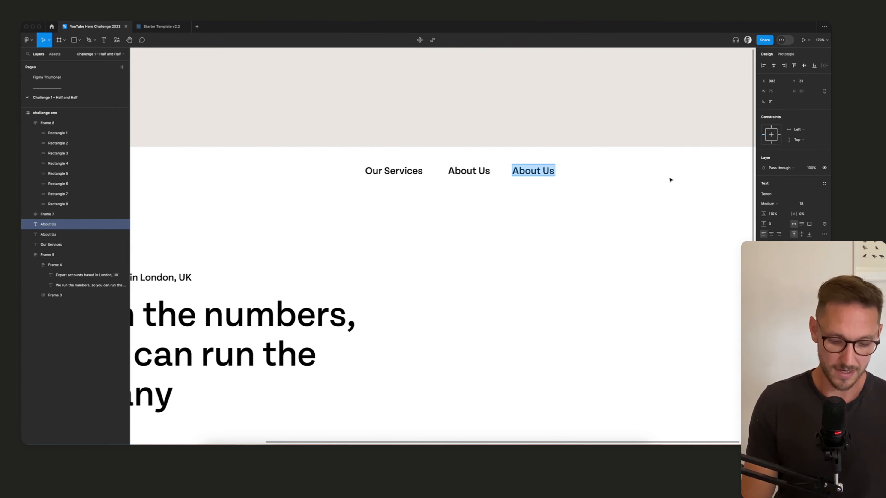
{"action": "type", "text": "Our Clients"}
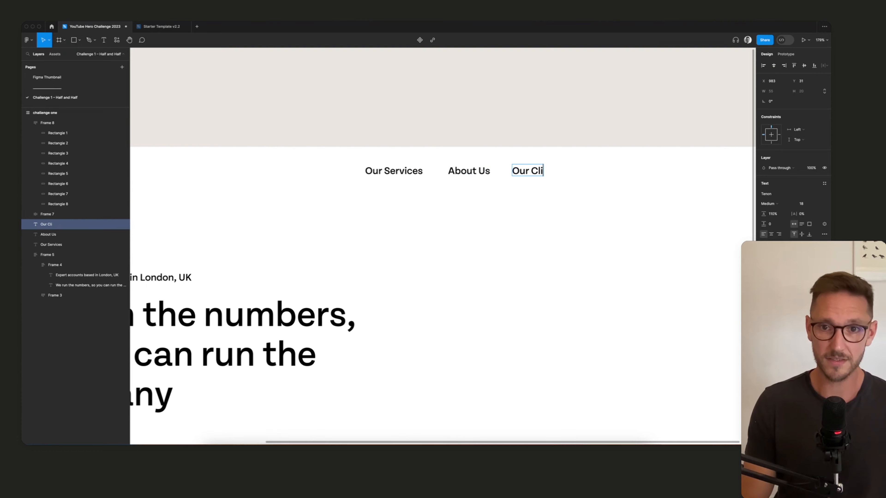
{"action": "key", "text": "Escape"}
{"action": "left_click", "coordinate": [574, 275]}
Step: Duplicate the "Our Clients" text to its right as the fourth navigation link
{"action": "scroll", "coordinate": [571, 275], "scroll_direction": "down", "scroll_amount": 5}
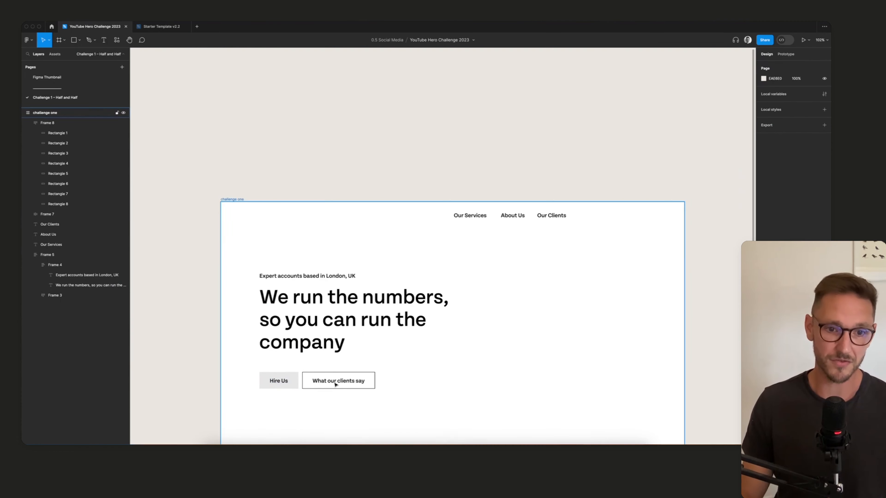
{"action": "scroll", "coordinate": [479, 294], "scroll_direction": "down", "scroll_amount": 2}
{"action": "scroll", "coordinate": [548, 245], "scroll_direction": "up", "scroll_amount": 3}
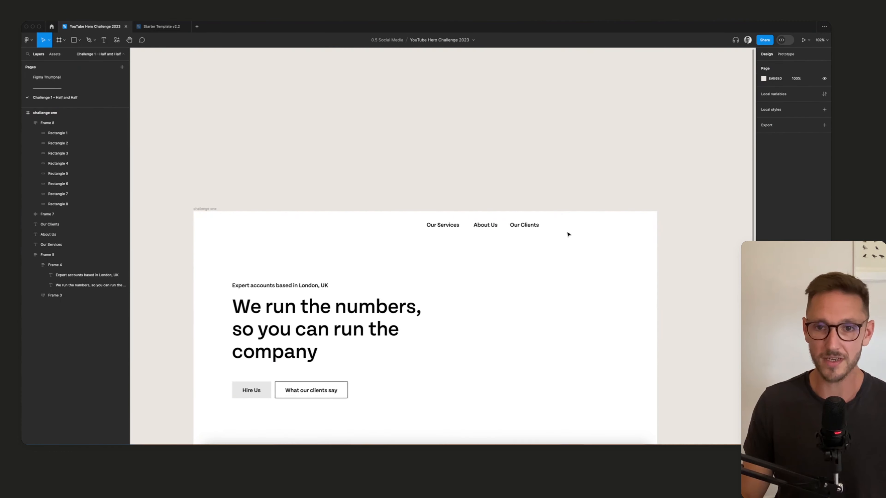
{"action": "scroll", "coordinate": [568, 234], "scroll_direction": "up", "scroll_amount": 3}
{"action": "scroll", "coordinate": [527, 217], "scroll_direction": "up", "scroll_amount": 3}
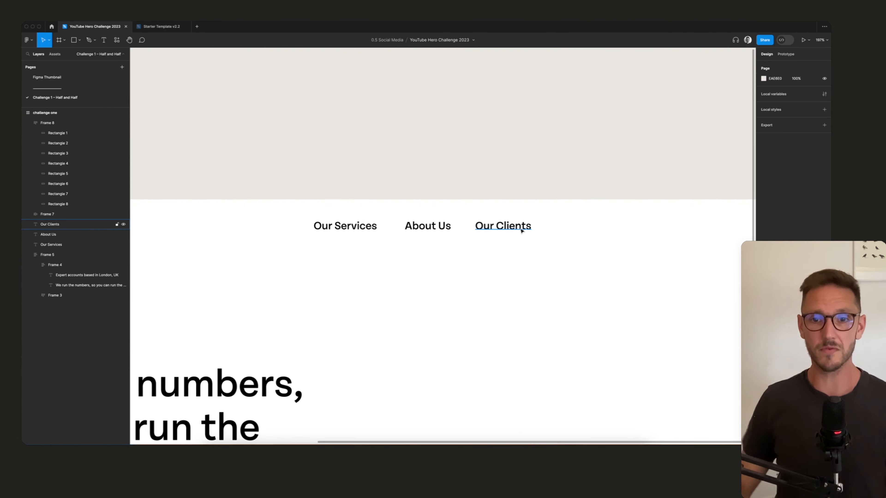
{"action": "scroll", "coordinate": [520, 230], "scroll_direction": "right", "scroll_amount": 3}
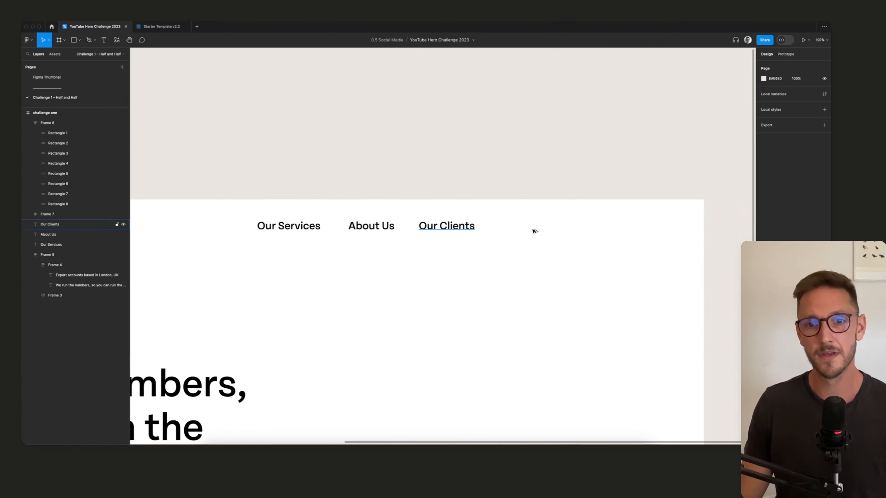
{"action": "left_click_drag", "start_coordinate": [445, 230], "coordinate": [523, 230]}
{"action": "key", "text": "shift+c"}
{"action": "key", "text": "o"}
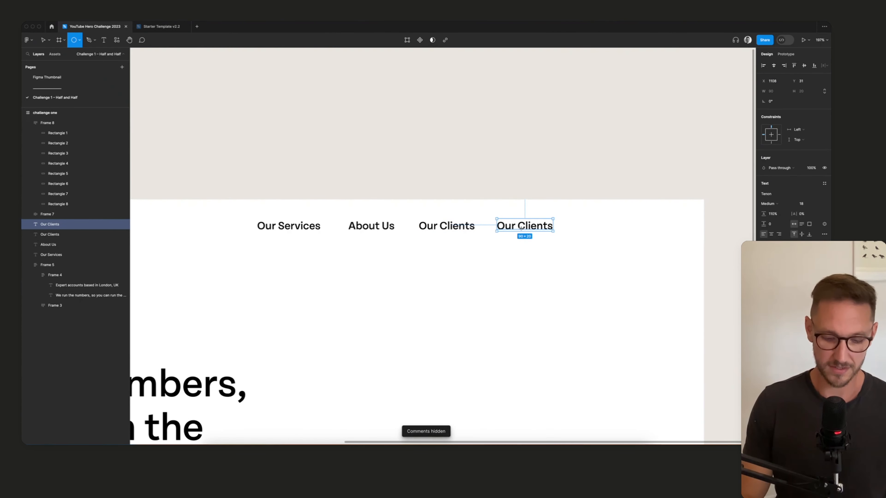
{"action": "key", "text": "n"}
{"action": "key", "text": "t"}
{"action": "key", "text": "a"}
{"action": "key", "text": "c"}
{"action": "key", "text": "t"}
{"action": "key", "text": "Escape"}
{"action": "key", "text": "Escape"}
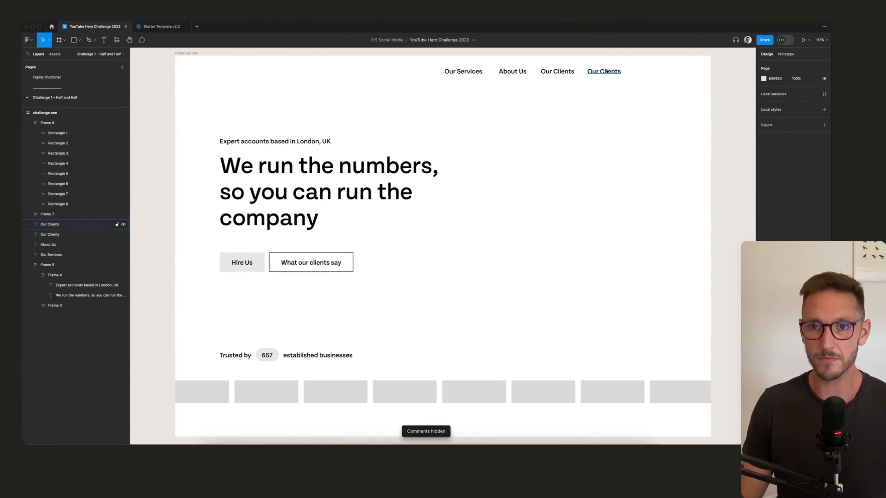
Step: Change the text of the fourth navigation link to "Contact"
{"action": "double_click", "coordinate": [607, 72]}
{"action": "type", "text": "Contact"}
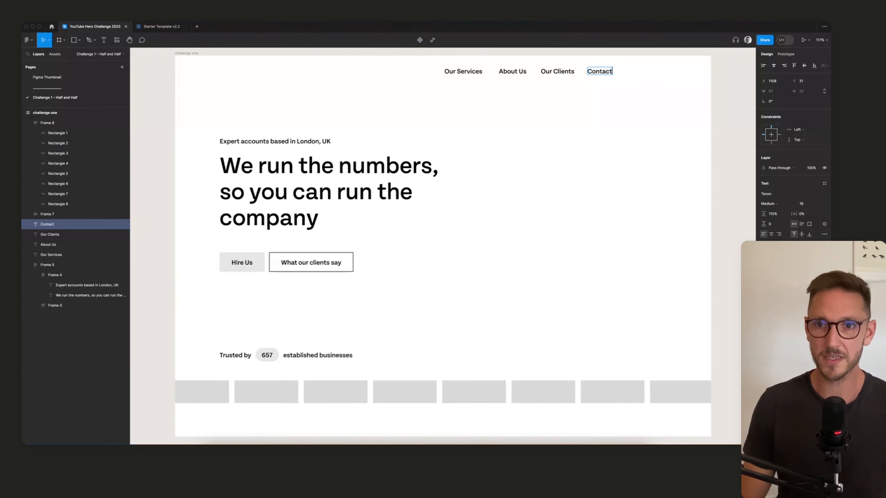
{"action": "key", "text": "Escape"}
Step: Duplicate the "Hire Us" button from the hero section and place the copy after the "Contact" link in the navigation
{"action": "double_click", "coordinate": [232, 267]}
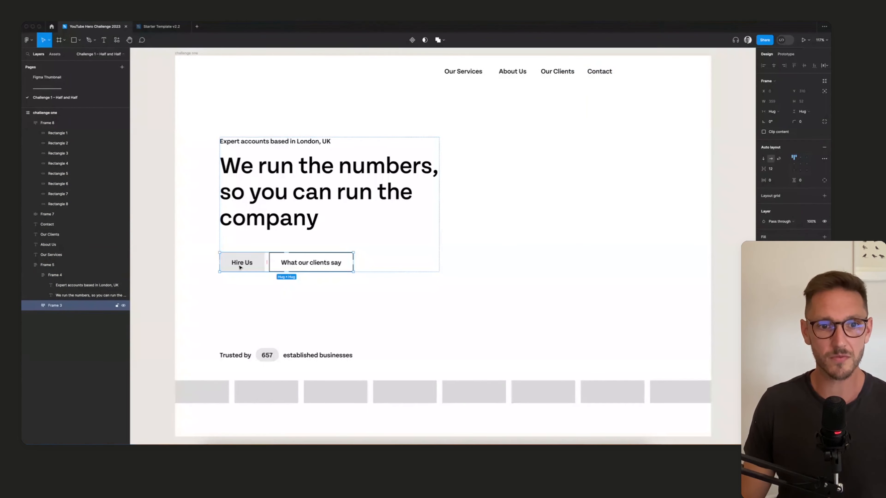
{"action": "double_click", "coordinate": [239, 267]}
{"action": "key", "text": "super+d"}
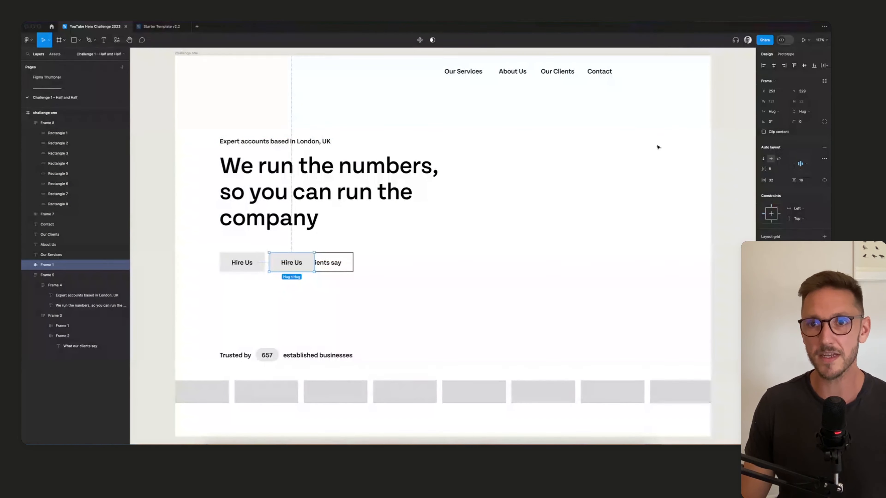
{"action": "left_click", "coordinate": [616, 166]}
{"action": "double_click", "coordinate": [297, 263]}
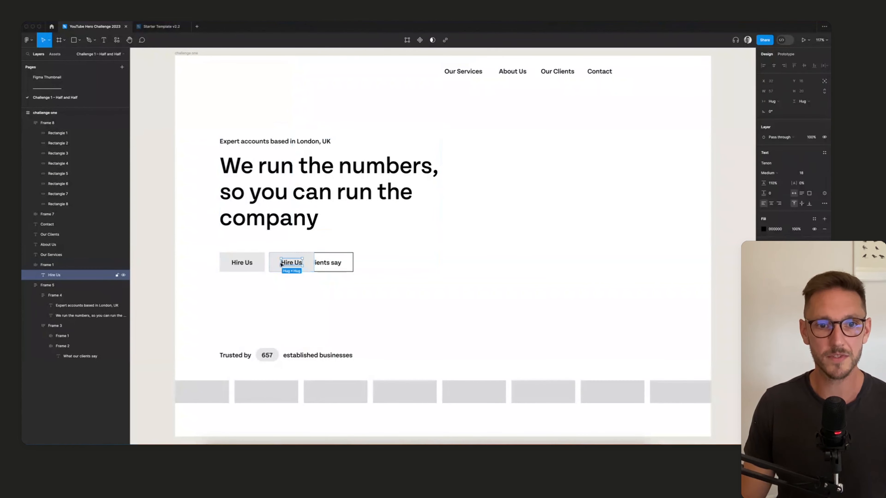
{"action": "key", "text": "Escape"}
{"action": "left_click_drag", "start_coordinate": [279, 265], "coordinate": [569, 144]}
{"action": "left_click", "coordinate": [645, 123]}
{"action": "mouse_move", "coordinate": [624, 130]}
{"action": "left_mouse_down"}
{"action": "mouse_move", "coordinate": [579, 188]}
{"action": "mouse_move", "coordinate": [616, 133]}
{"action": "left_mouse_up"}
Step: Wrap the four navigation links and the "Hire Us" button in a vertically centred auto layout with 32 spacing
{"action": "left_click_drag", "start_coordinate": [651, 157], "coordinate": [385, 117]}
{"action": "key", "text": "shift+a"}
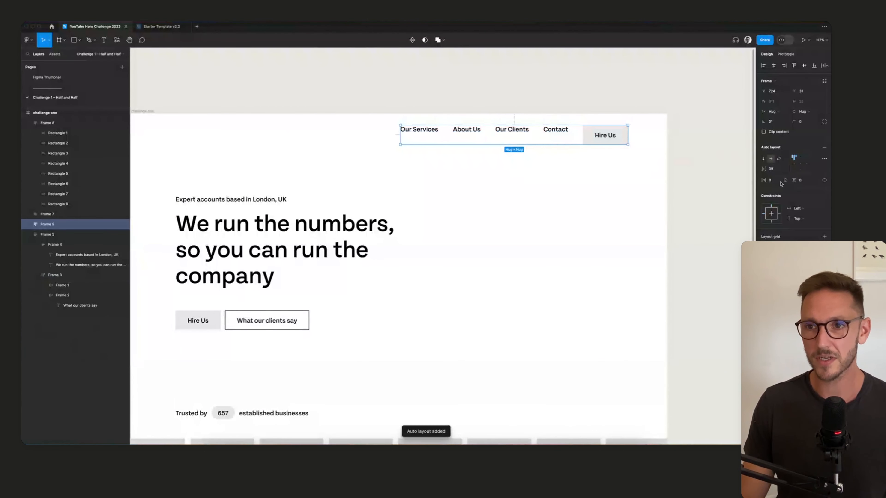
{"action": "left_click", "coordinate": [775, 169]}
{"action": "type", "text": "32"}
{"action": "key", "text": "Tab"}
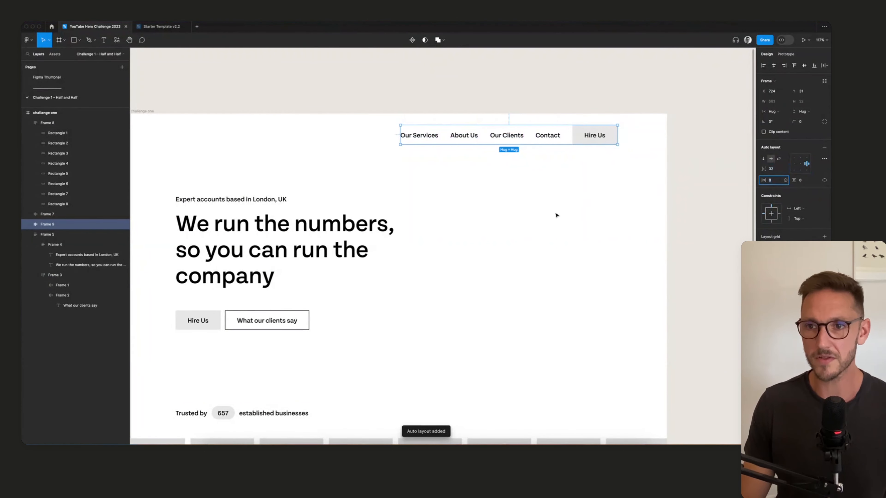
Step: Move the navigation row right and slightly down, towards the frame's upper-right corner
{"action": "left_click", "coordinate": [549, 174]}
{"action": "left_click", "coordinate": [573, 140]}
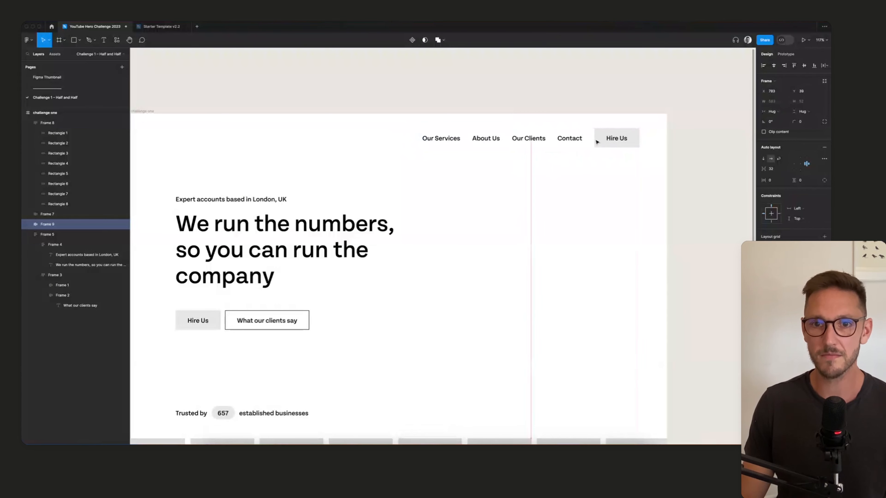
{"action": "scroll", "coordinate": [594, 218], "scroll_direction": "down", "scroll_amount": 3}
{"action": "left_click", "coordinate": [594, 222]}
{"action": "scroll", "coordinate": [596, 210], "scroll_direction": "down", "scroll_amount": 2}
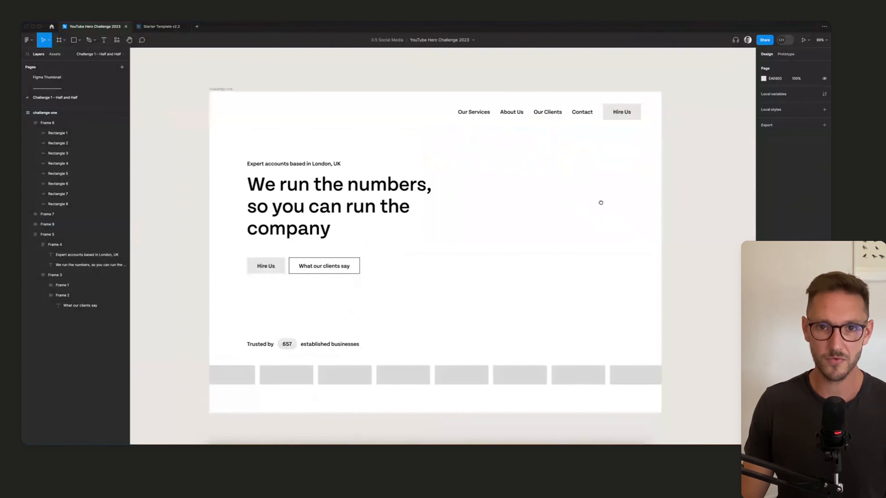
Step: Duplicate the "Our Services" link to the left end of the header and change the copy's text to "Accountable"
{"action": "double_click", "coordinate": [464, 114]}
{"action": "left_click_drag", "start_coordinate": [464, 114], "coordinate": [236, 114]}
{"action": "double_click", "coordinate": [246, 112]}
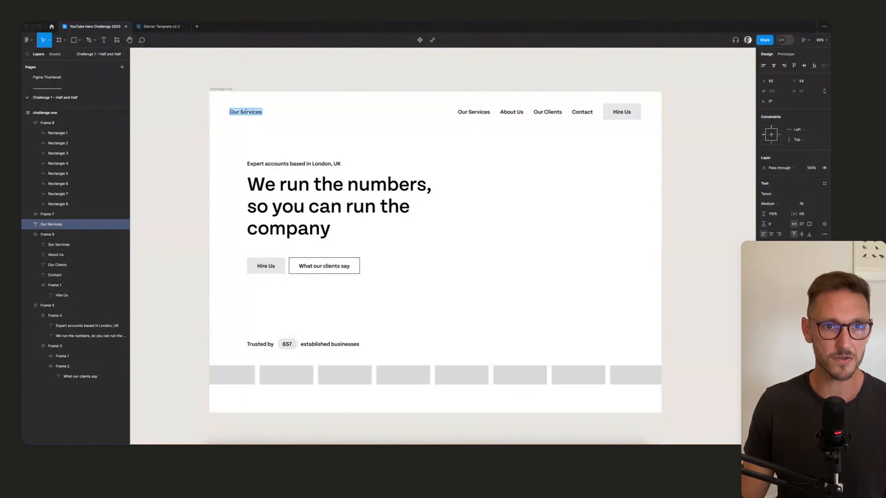
{"action": "type", "text": "Account"}
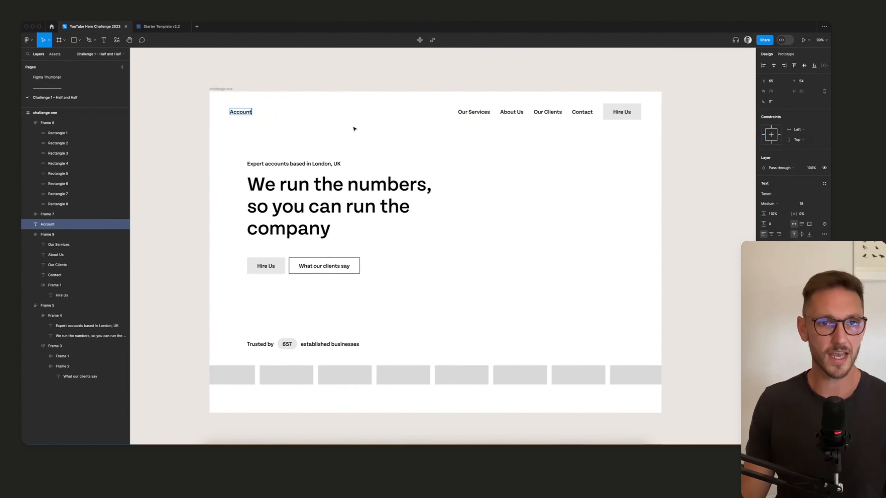
{"action": "scroll", "coordinate": [236, 124], "scroll_direction": "up", "scroll_amount": 5}
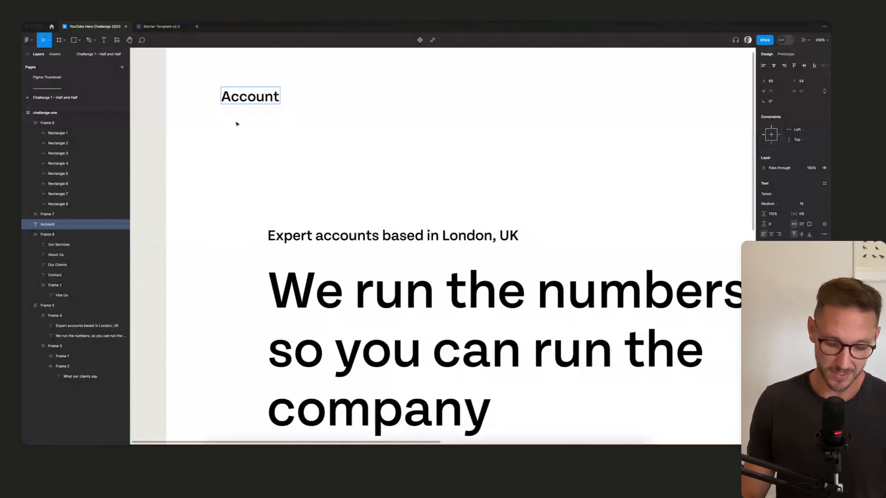
{"action": "type", "text": "able"}
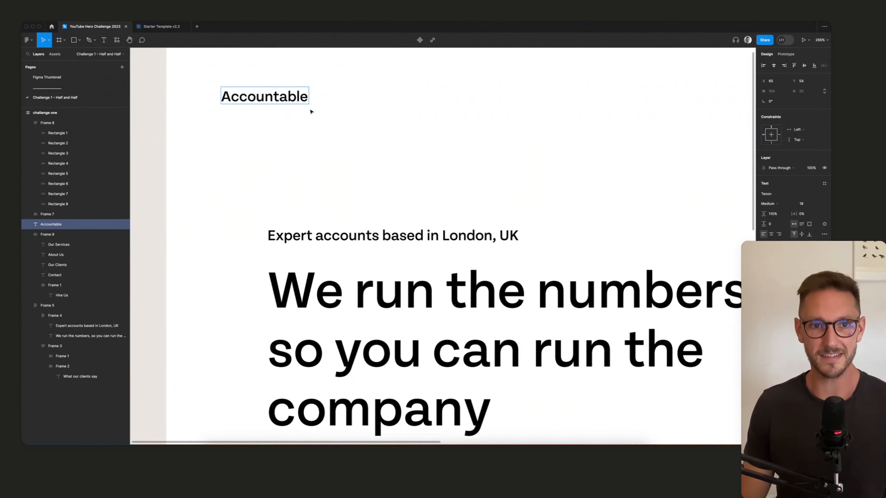
{"action": "key", "text": "Escape"}
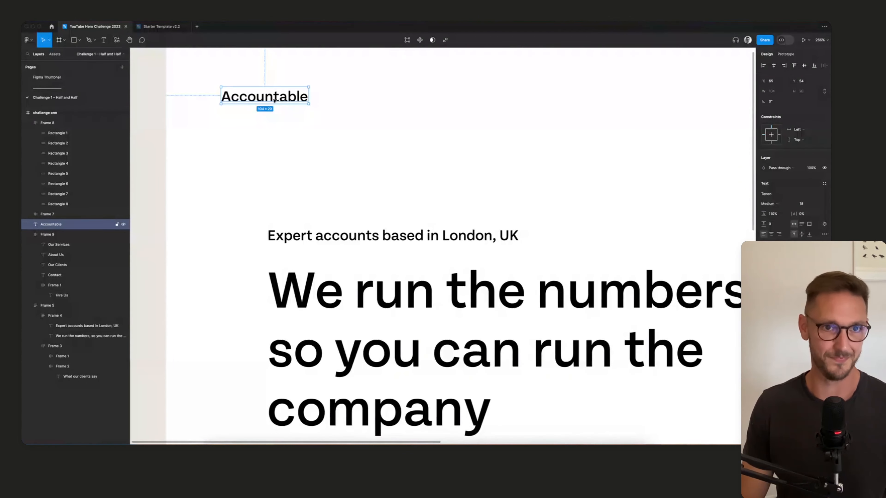
Step: Duplicate the "Accountable" text to its right and change the copy to "London, UK", placed at about X 219
{"action": "left_click_drag", "start_coordinate": [269, 97], "coordinate": [383, 97]}
{"action": "double_click", "coordinate": [382, 96]}
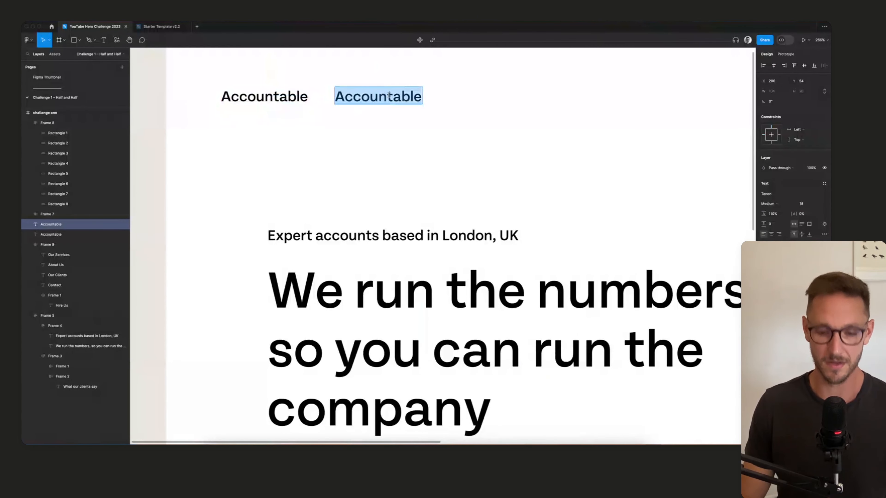
{"action": "type", "text": "London, UK"}
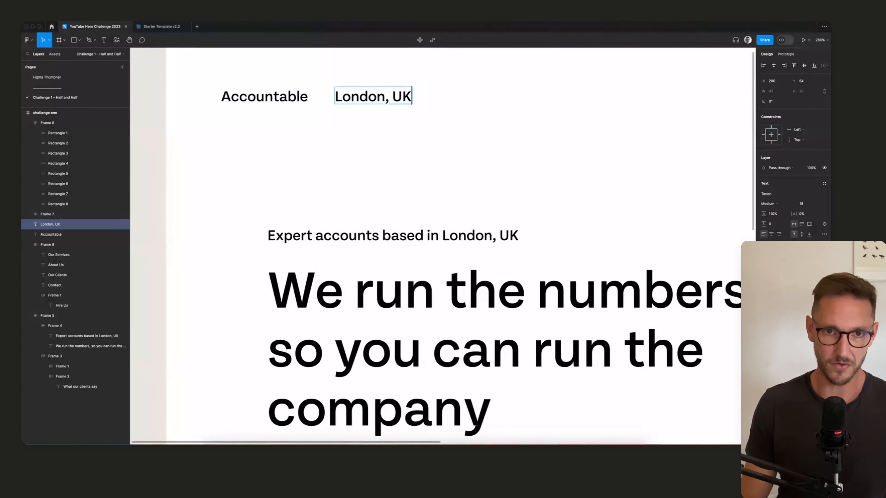
{"action": "key", "text": "Escape"}
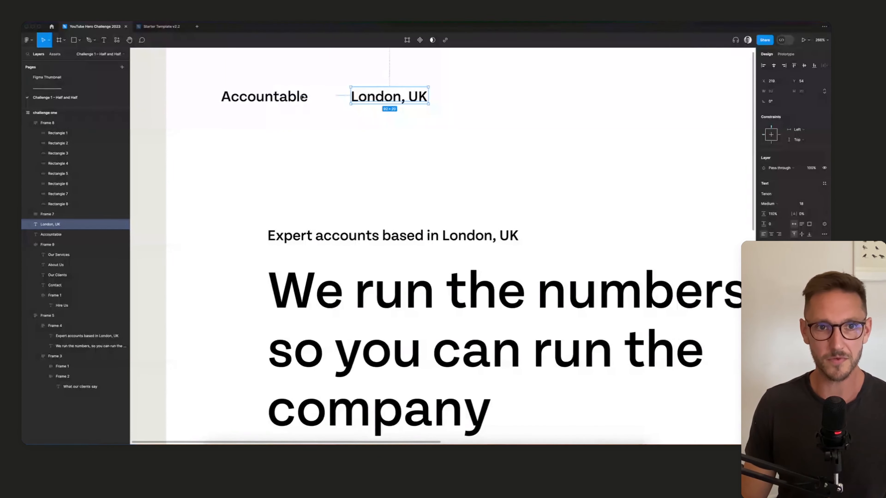
Step: Duplicate the "London, UK" text leftwards, change the copy to "|" and place it between the two header texts at X 182
{"action": "left_click_drag", "start_coordinate": [388, 98], "coordinate": [335, 100], "text": "alt"}
{"action": "double_click", "coordinate": [333, 98]}
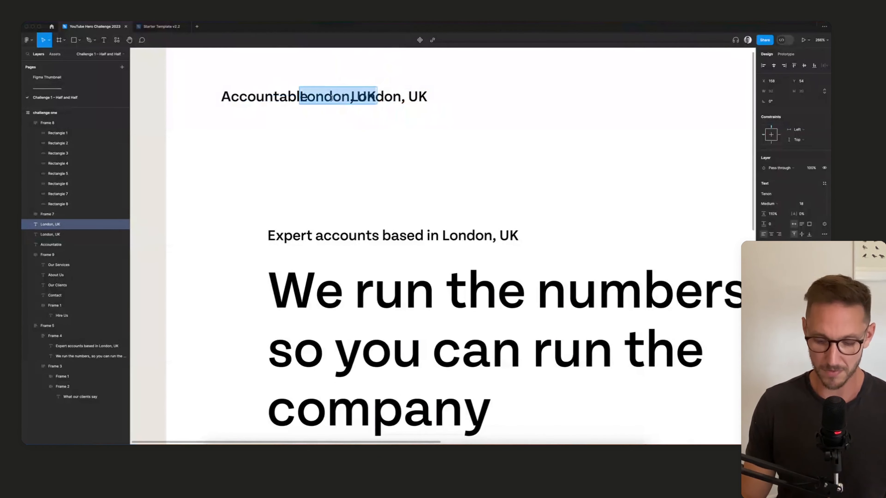
{"action": "type", "text": "|"}
{"action": "key", "text": "Escape"}
{"action": "key", "text": "shift+Right"}
{"action": "key", "text": "shift+Right"}
{"action": "key", "text": "Right"}
{"action": "key", "text": "Right"}
{"action": "key", "text": "Right"}
{"action": "key", "text": "Right"}
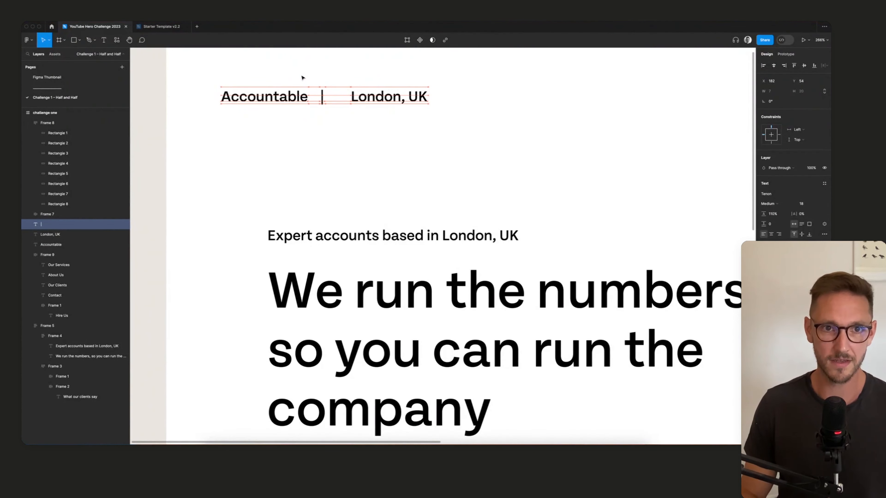
Step: Wrap "Accountable", the "|" divider and "London, UK" in a horizontal auto layout with 12 spacing
{"action": "left_click_drag", "start_coordinate": [224, 71], "coordinate": [430, 132]}
{"action": "key", "text": "shift+a"}
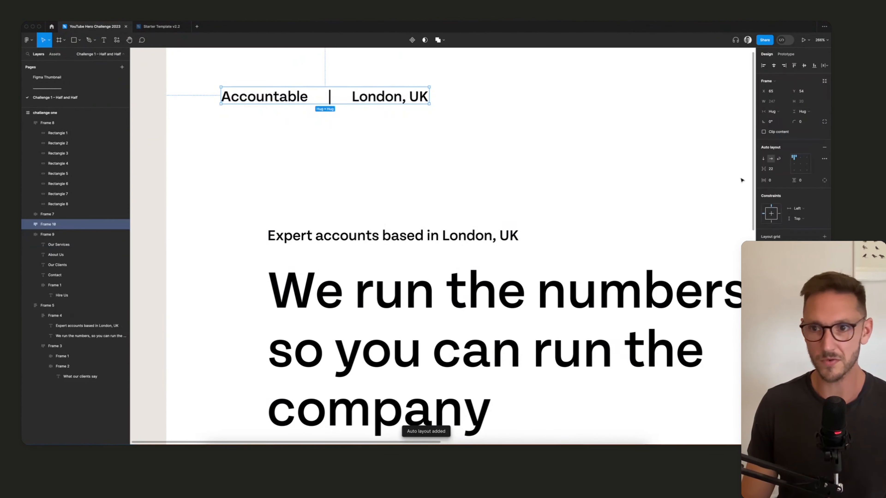
{"action": "left_click", "coordinate": [773, 170]}
{"action": "type", "text": "12"}
{"action": "key", "text": "Tab"}
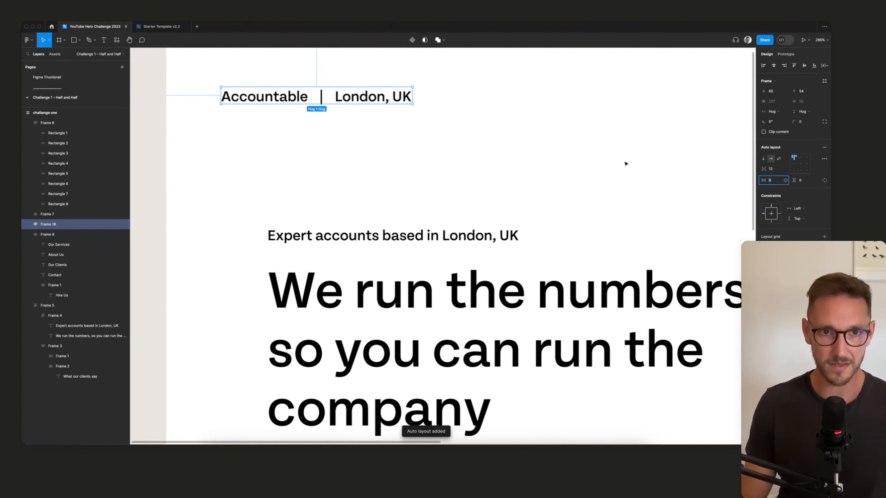
Step: Give the "London, UK" text in the header a lighter font weight
{"action": "left_click", "coordinate": [466, 121]}
{"action": "left_click", "coordinate": [389, 97], "text": "super"}
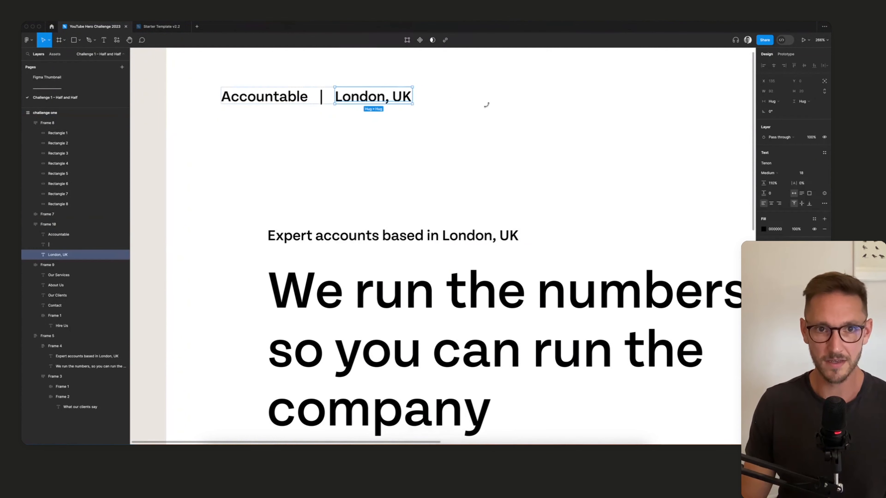
{"action": "left_click", "coordinate": [780, 175]}
{"action": "left_click", "coordinate": [775, 165]}
{"action": "left_click", "coordinate": [610, 172]}
Step: Move the brand row right to X 120, in line with the left edge of the hero headline
{"action": "scroll", "coordinate": [572, 178], "scroll_direction": "down", "scroll_amount": 3}
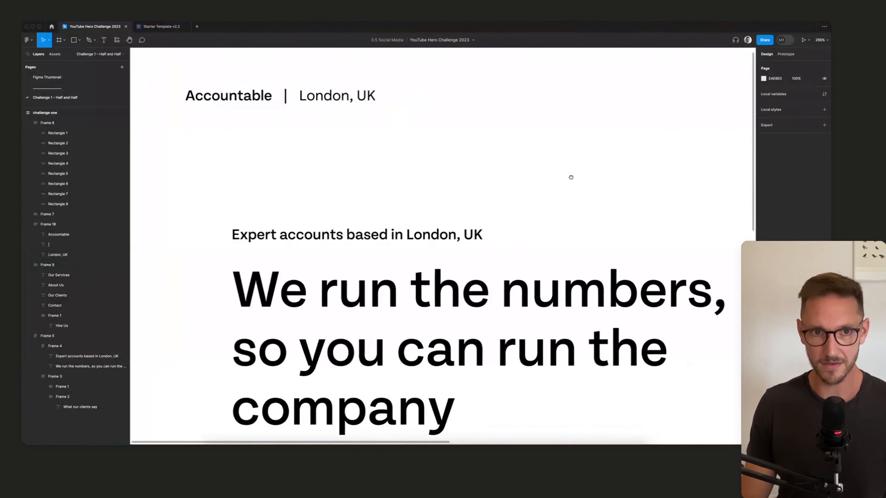
{"action": "scroll", "coordinate": [572, 179], "scroll_direction": "down", "scroll_amount": 5}
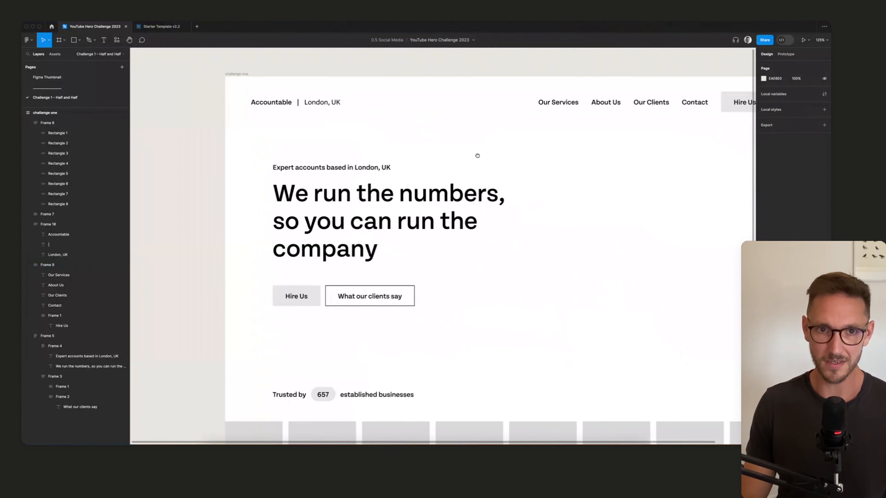
{"action": "scroll", "coordinate": [478, 156], "scroll_direction": "right", "scroll_amount": 5}
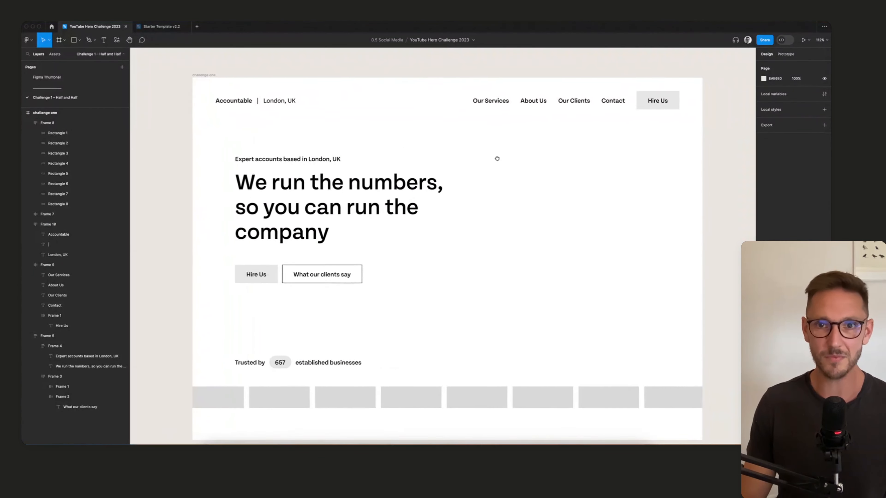
{"action": "left_click", "coordinate": [269, 92]}
{"action": "left_click", "coordinate": [523, 94], "text": "shift"}
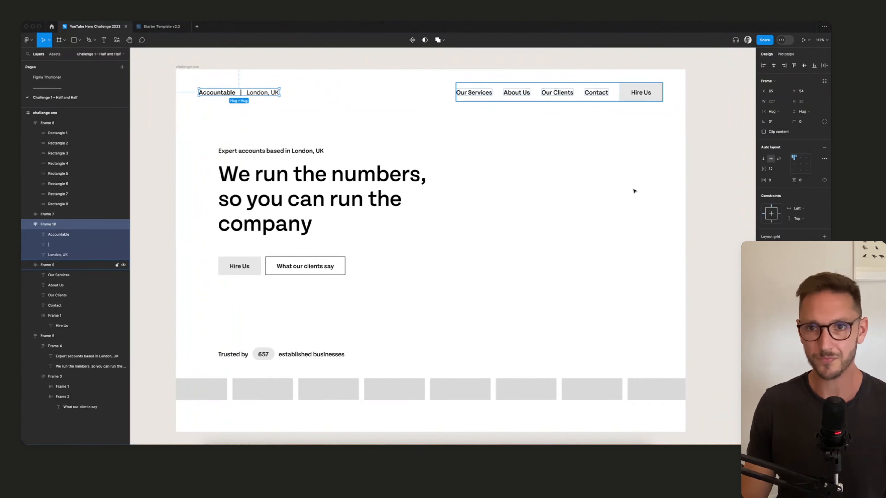
{"action": "left_click", "coordinate": [500, 177]}
{"action": "left_click_drag", "start_coordinate": [246, 93], "coordinate": [266, 93]}
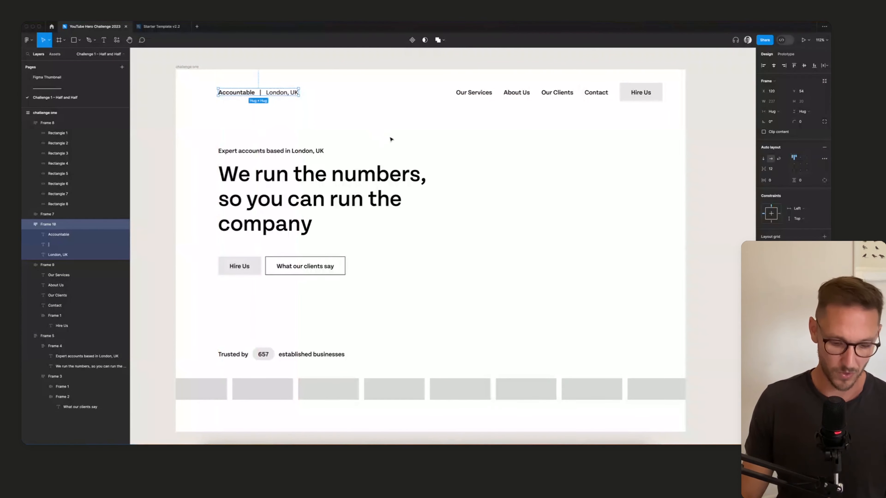
Step: Align the navigation row's right edge with the last column of the layout grid, showing the grid only while positioning
{"action": "key", "text": "ctrl+g"}
{"action": "scroll", "coordinate": [390, 139], "scroll_direction": "right", "scroll_amount": 1}
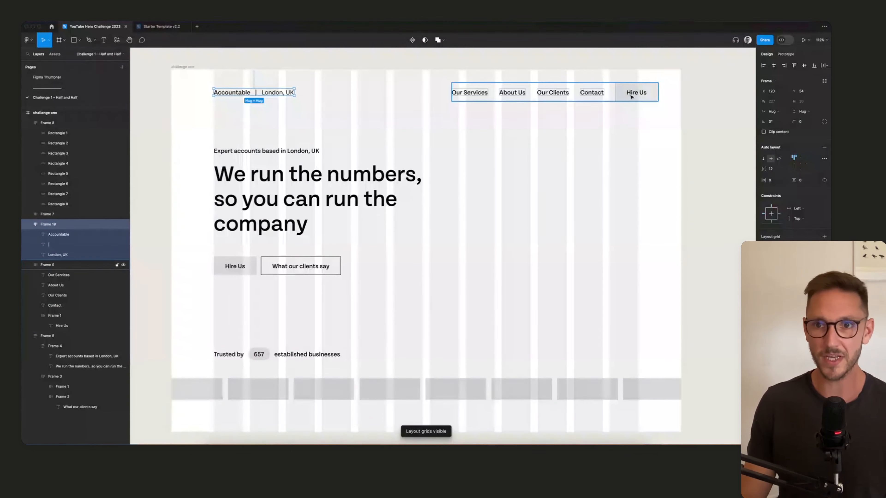
{"action": "left_click", "coordinate": [621, 97]}
{"action": "left_click_drag", "start_coordinate": [621, 97], "coordinate": [617, 97]}
{"action": "scroll", "coordinate": [590, 224], "scroll_direction": "down", "scroll_amount": 1}
{"action": "left_click", "coordinate": [590, 224]}
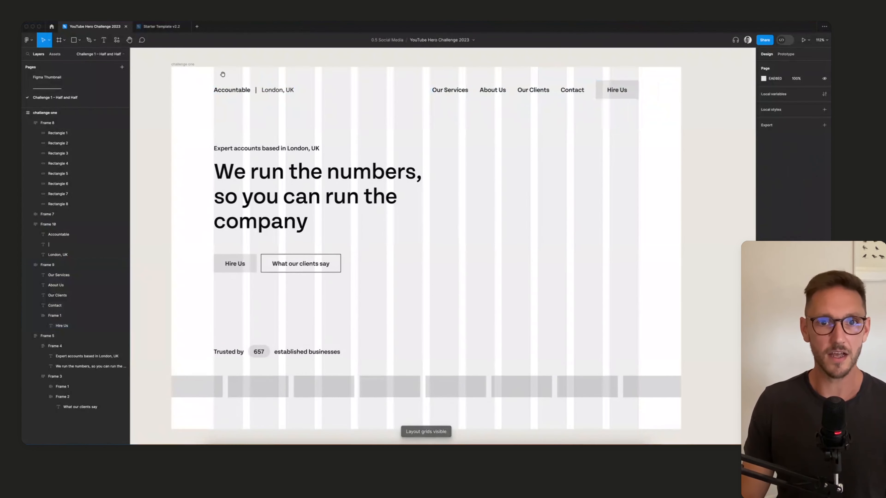
{"action": "key", "text": "ctrl+g"}
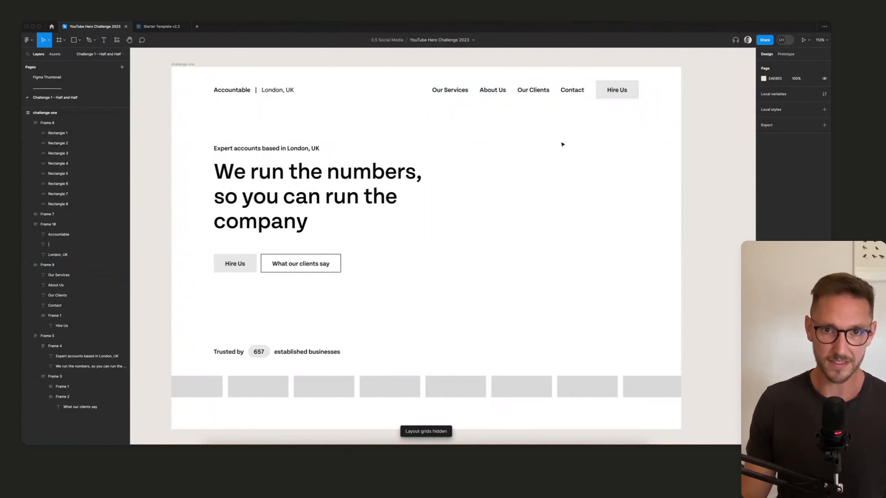
{"action": "scroll", "coordinate": [684, 227], "scroll_direction": "down", "scroll_amount": 1}
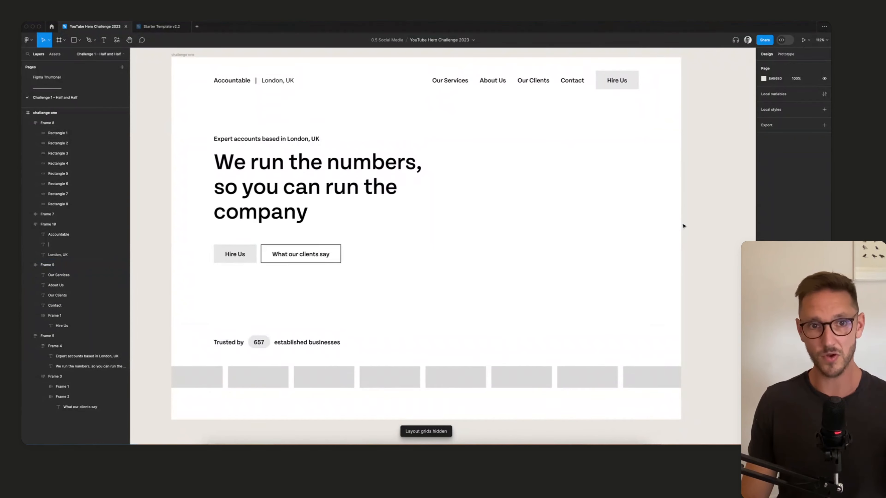
{"action": "scroll", "coordinate": [684, 226], "scroll_direction": "up", "scroll_amount": 3}
{"action": "scroll", "coordinate": [683, 226], "scroll_direction": "down", "scroll_amount": 1}
{"action": "scroll", "coordinate": [683, 225], "scroll_direction": "up", "scroll_amount": 1}
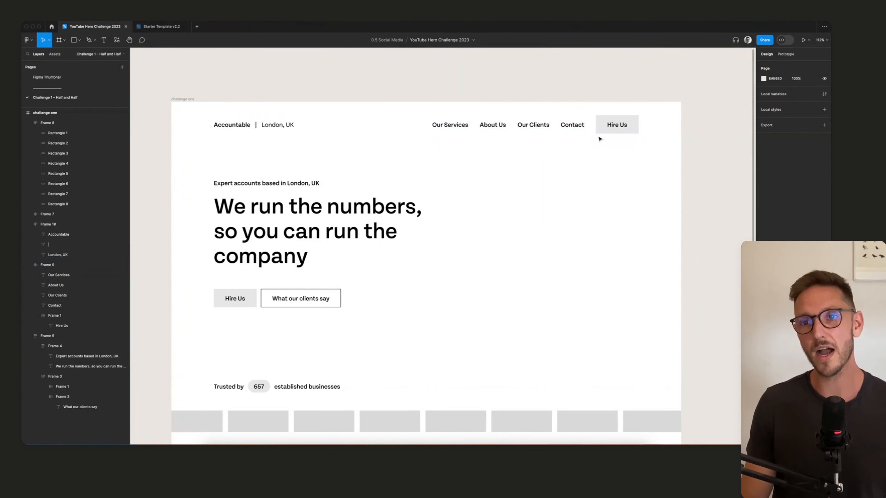
{"action": "double_click", "coordinate": [451, 128]}
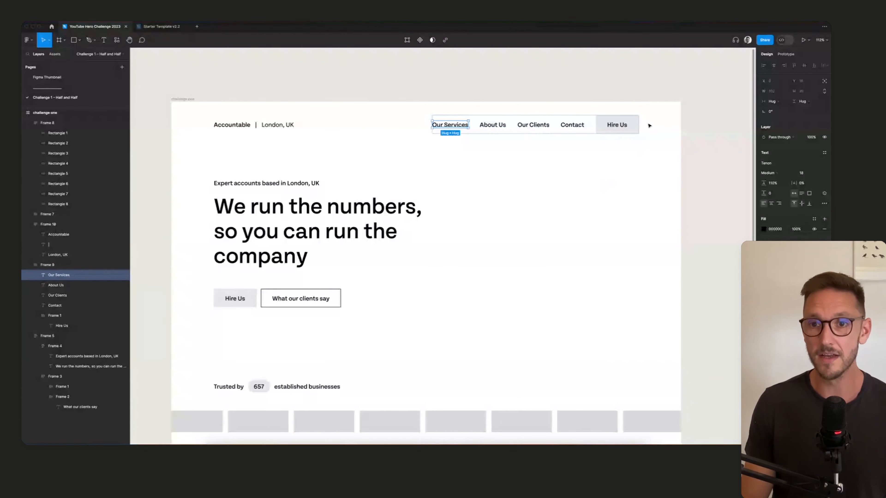
{"action": "left_click", "coordinate": [604, 125]}
{"action": "left_click", "coordinate": [643, 117]}
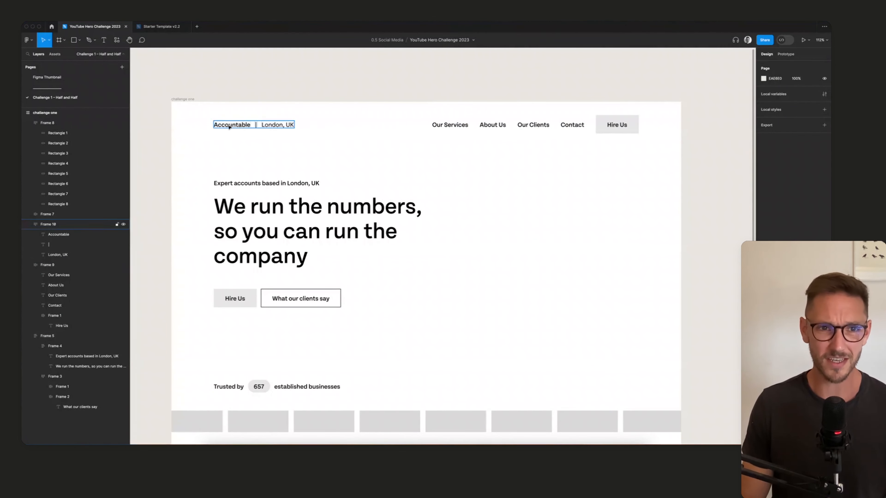
Step: Spread the header outwards, moving the brand row left to X 47 and the navigation row right to X 804
{"action": "left_click_drag", "start_coordinate": [238, 126], "coordinate": [214, 128]}
{"action": "left_click_drag", "start_coordinate": [495, 126], "coordinate": [518, 126]}
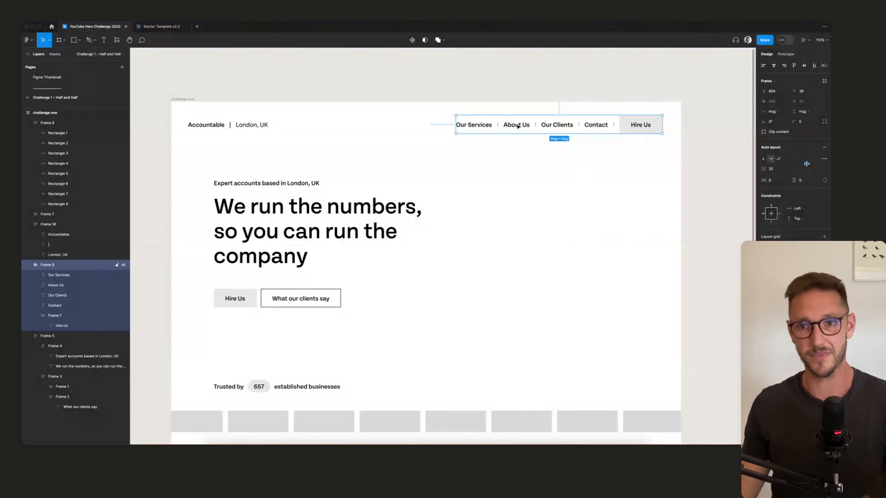
{"action": "left_click", "coordinate": [161, 113]}
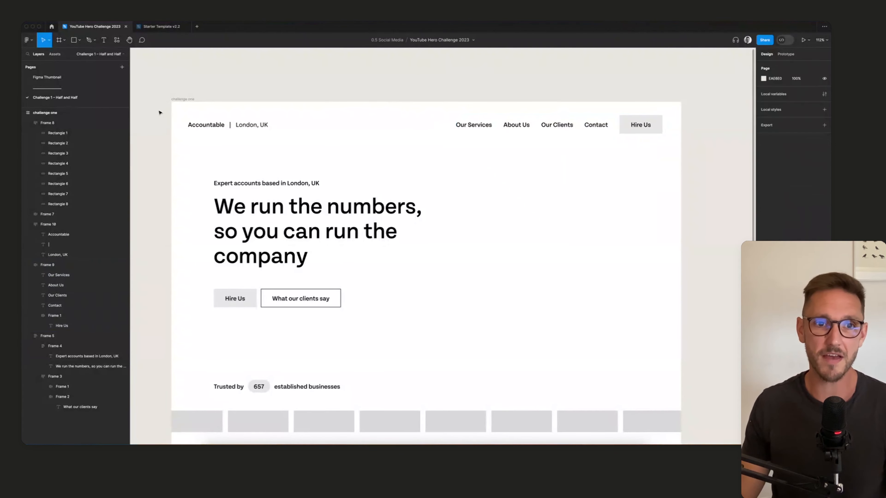
Step: Wrap the brand row and the navigation row in one auto layout header with a fixed width of 1440
{"action": "left_click", "coordinate": [228, 123]}
{"action": "left_click", "coordinate": [597, 125], "text": "shift"}
{"action": "key", "text": "shift+a"}
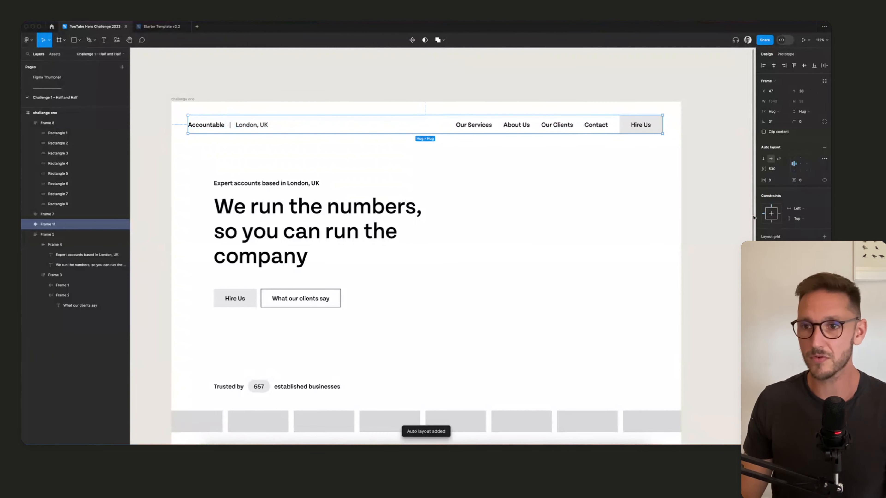
{"action": "left_click", "coordinate": [778, 110]}
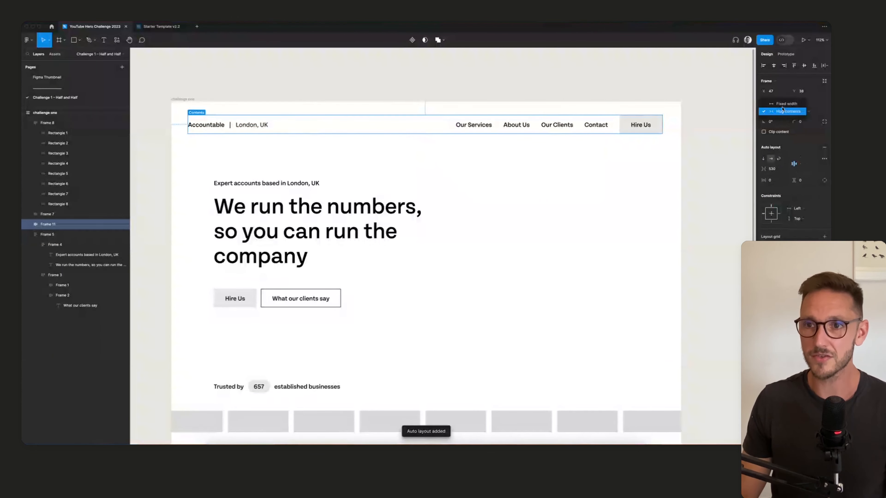
{"action": "left_click", "coordinate": [781, 104]}
{"action": "left_click", "coordinate": [779, 102]}
{"action": "type", "text": "1440"}
{"action": "key", "text": "Tab"}
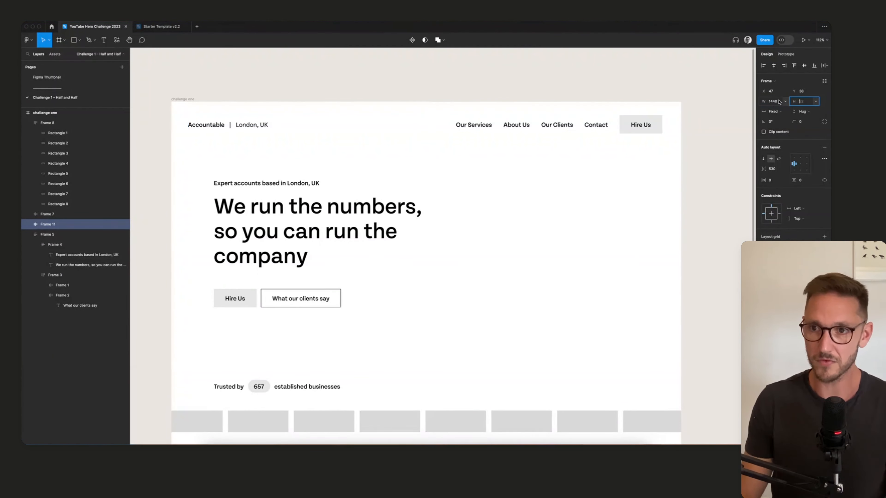
Step: Set the header's padding to 24 vertical and 56 horizontal, and its item spacing to Auto
{"action": "left_click", "coordinate": [802, 181]}
{"action": "type", "text": "2"}
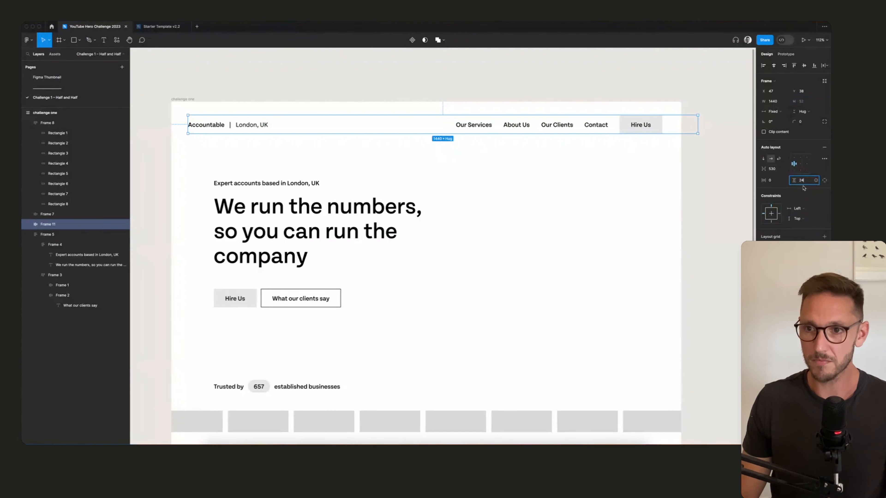
{"action": "type", "text": "4"}
{"action": "key", "text": "Tab"}
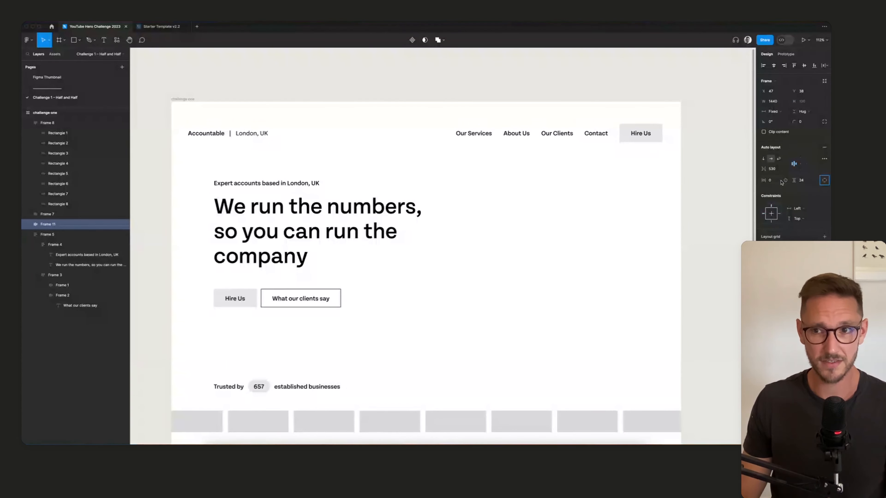
{"action": "left_click", "coordinate": [781, 182]}
{"action": "type", "text": "56"}
{"action": "key", "text": "Tab"}
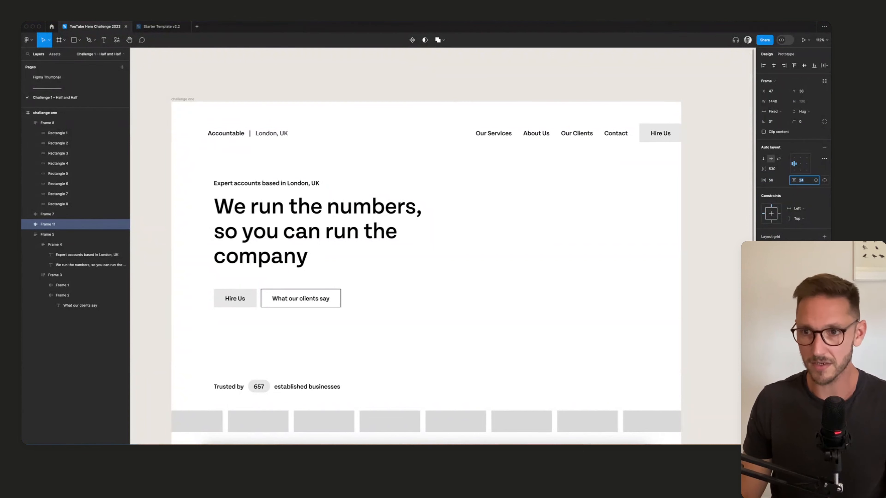
{"action": "left_click", "coordinate": [796, 167]}
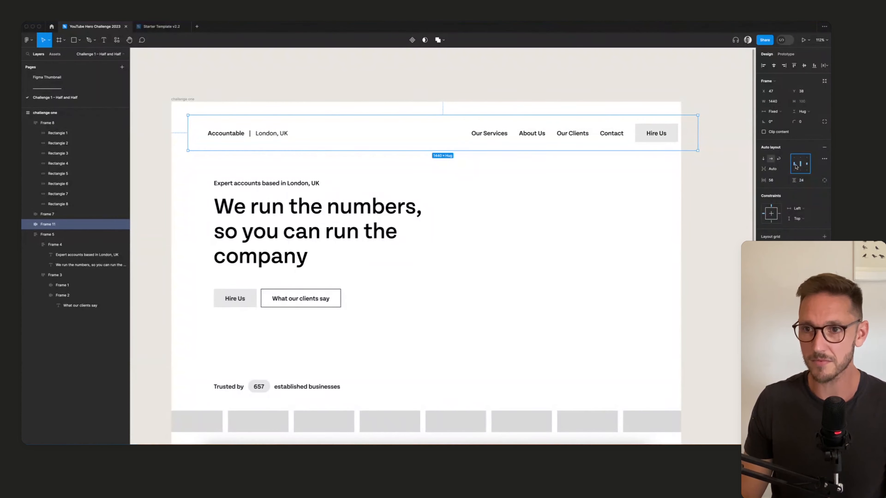
Step: Align the header to the horizontal centre and the top edge of the "challenge one" frame
{"action": "left_click", "coordinate": [709, 98]}
{"action": "left_click", "coordinate": [666, 117]}
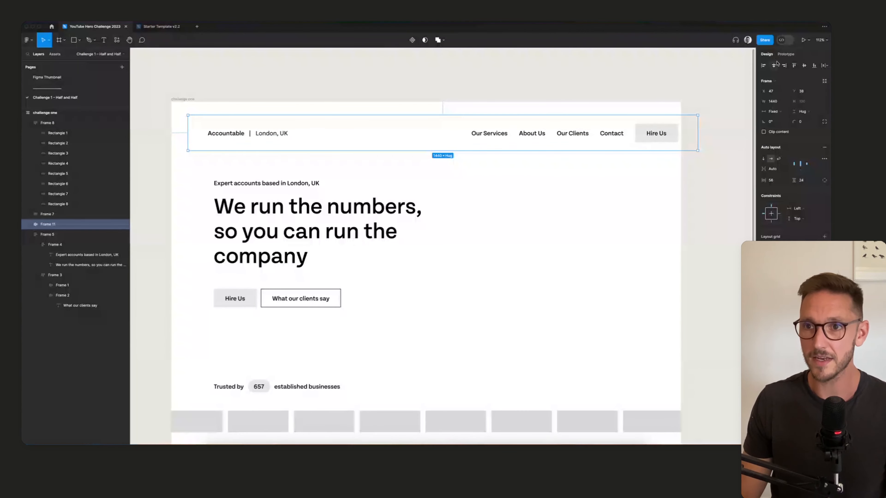
{"action": "left_click", "coordinate": [775, 65]}
{"action": "left_click", "coordinate": [794, 66]}
{"action": "scroll", "coordinate": [520, 85], "scroll_direction": "down", "scroll_amount": 3}
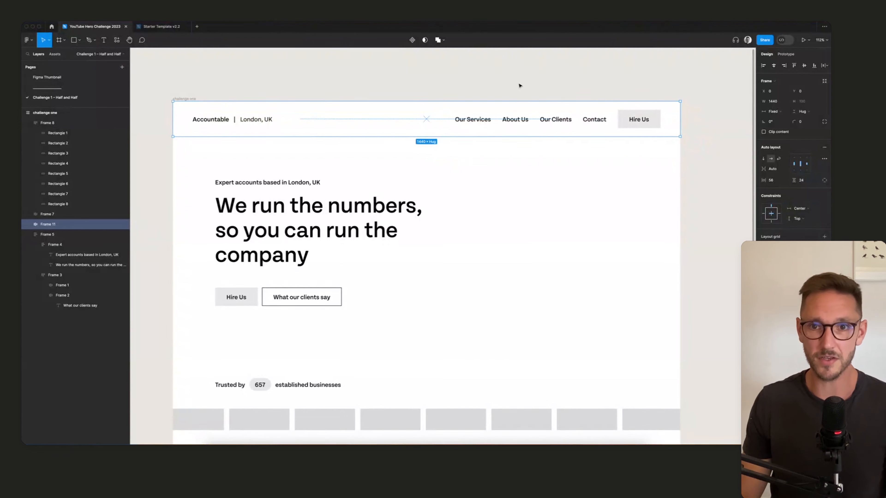
{"action": "left_click", "coordinate": [558, 77]}
Step: Duplicate the whole "challenge one" frame to the right of the original, at X 829
{"action": "left_click_drag", "start_coordinate": [539, 81], "coordinate": [517, 84]}
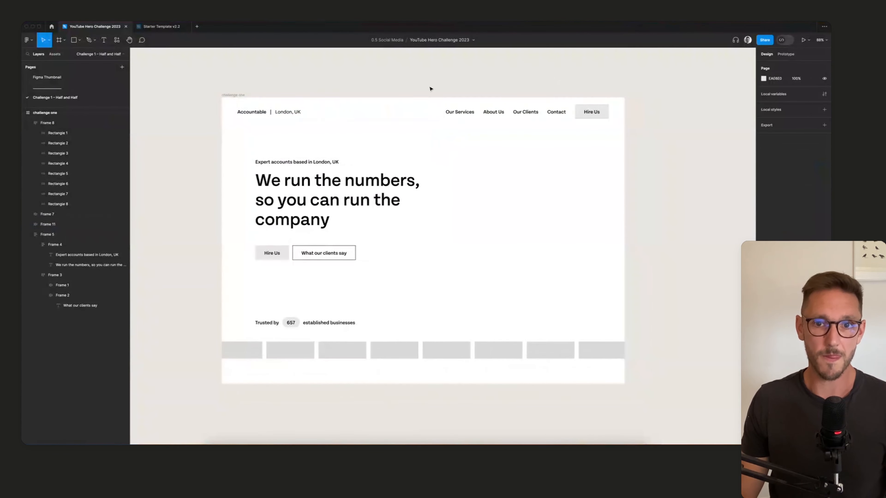
{"action": "left_click_drag", "start_coordinate": [592, 231], "coordinate": [567, 231]}
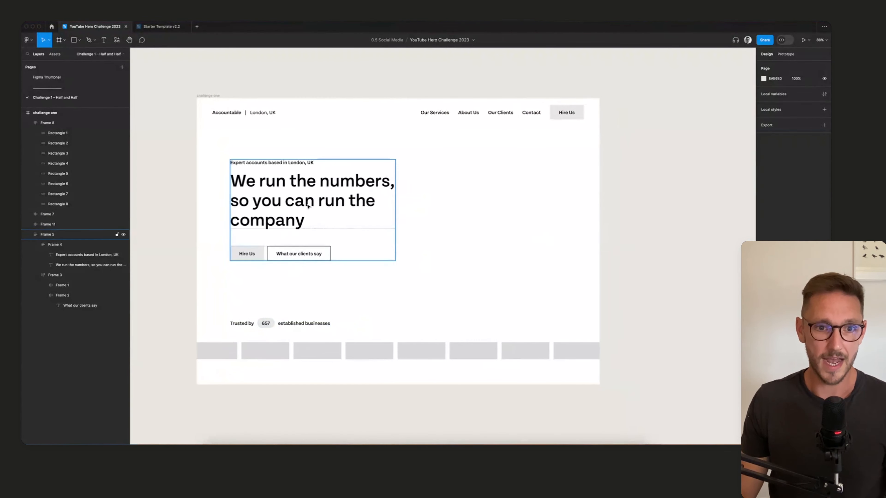
{"action": "scroll", "coordinate": [537, 276], "scroll_direction": "down", "scroll_amount": 3}
{"action": "left_click_drag", "start_coordinate": [630, 244], "coordinate": [535, 236]}
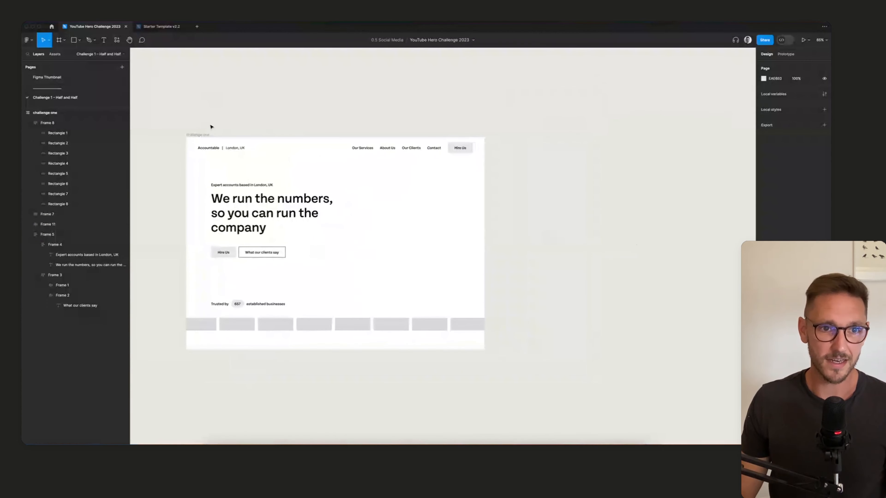
{"action": "left_click", "coordinate": [198, 136]}
{"action": "left_click_drag", "start_coordinate": [198, 137], "coordinate": [519, 140]}
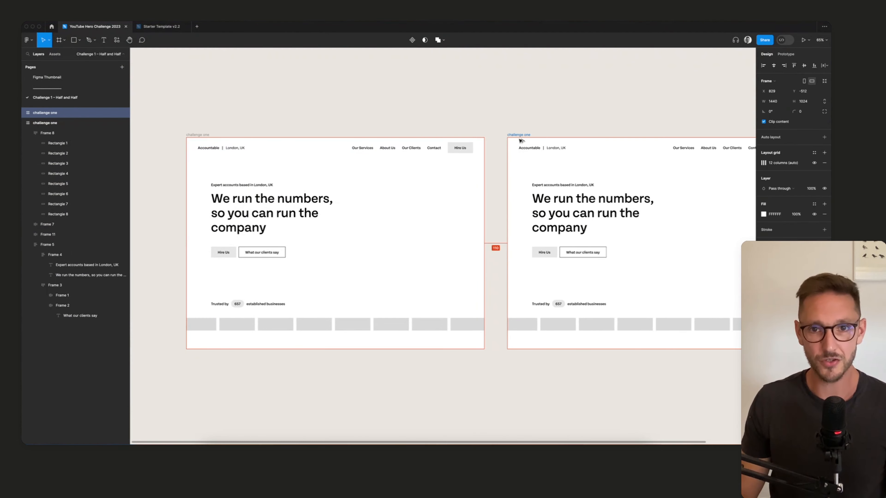
{"action": "left_click", "coordinate": [627, 114]}
Step: Switch to Finder and preview the business-accounting-woman photo in the Hero Challenge 1 project's Photos folder
{"action": "left_click_drag", "start_coordinate": [650, 115], "coordinate": [499, 114]}
{"action": "scroll", "coordinate": [552, 158], "scroll_direction": "up", "scroll_amount": 3}
{"action": "left_click_drag", "start_coordinate": [597, 206], "coordinate": [555, 183]}
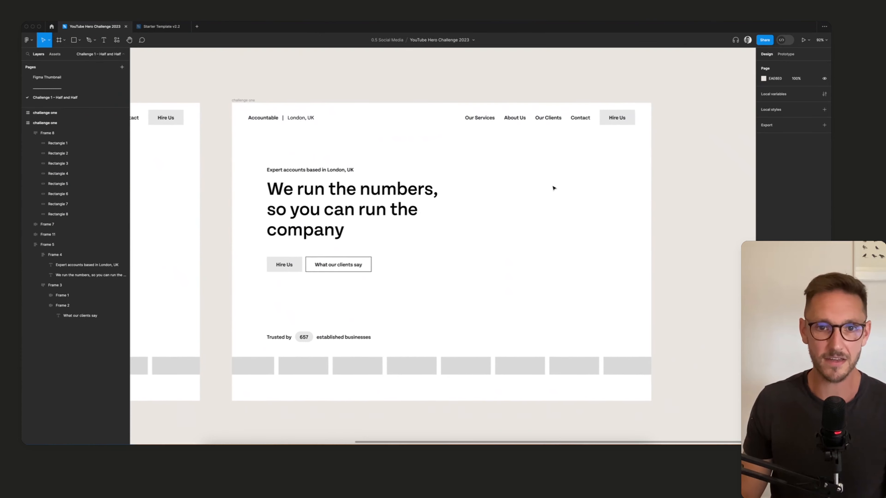
{"action": "left_click", "coordinate": [214, 451]}
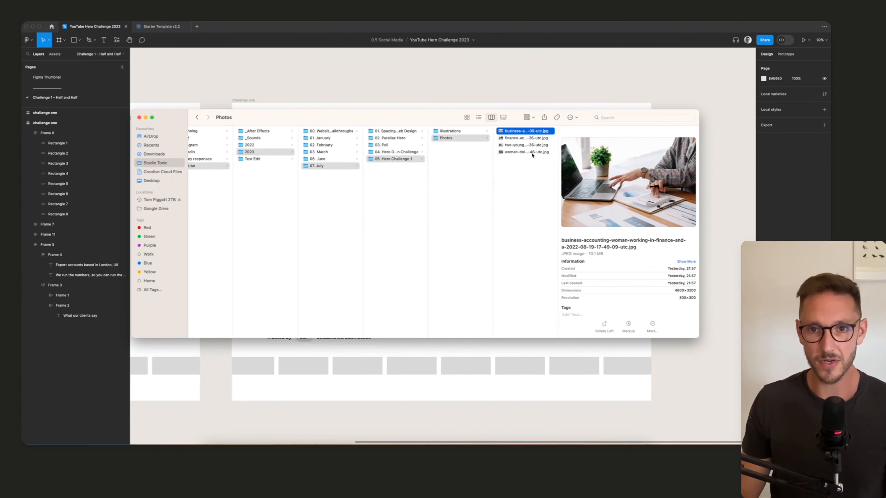
{"action": "key", "text": "space"}
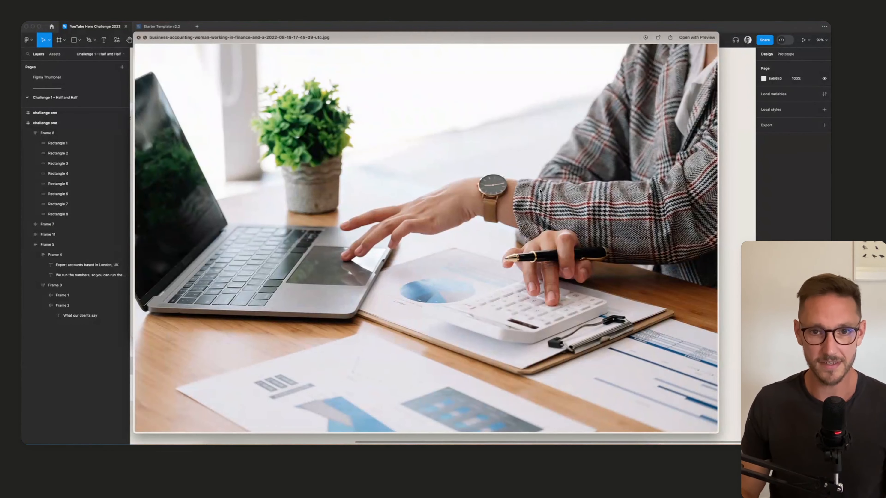
Step: Preview the finance-accounting-concept, two-young-business-people and woman-doing-accounting photos in the Photos folder
{"action": "key", "text": "Right"}
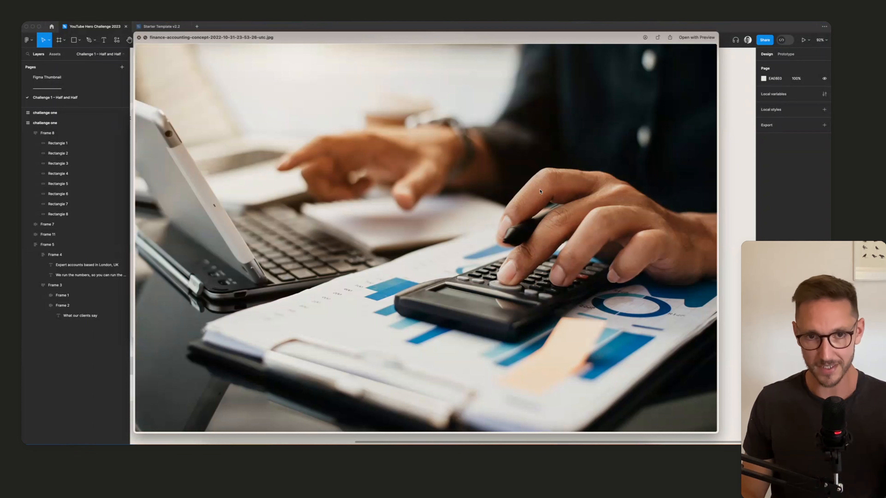
{"action": "key", "text": "Right"}
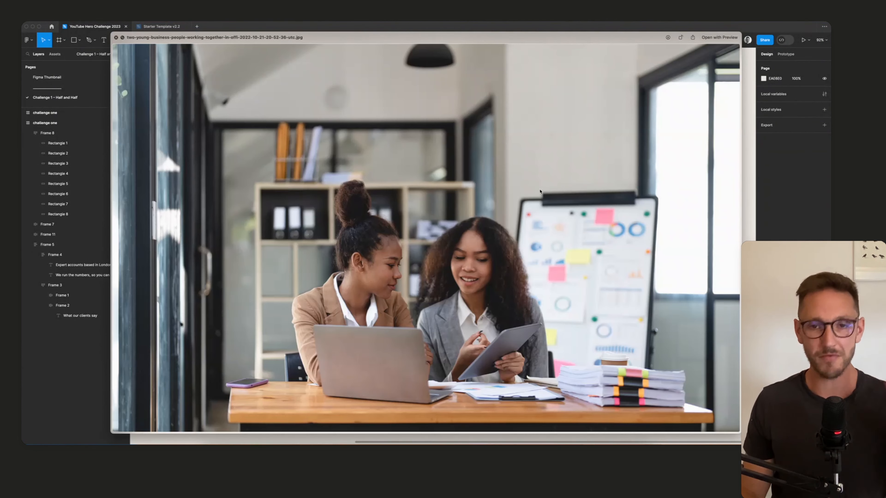
{"action": "key", "text": "Right"}
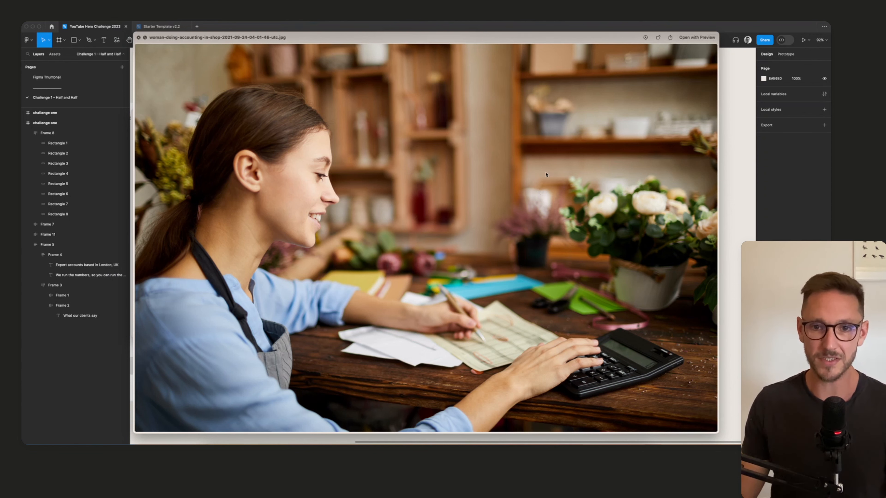
{"action": "key", "text": "space"}
Step: Preview the business accounting.svg, Upgrade account.svg and VNU_M704_09.svg illustrations in the Illustrations folder
{"action": "left_click", "coordinate": [459, 152]}
{"action": "left_click", "coordinate": [458, 131]}
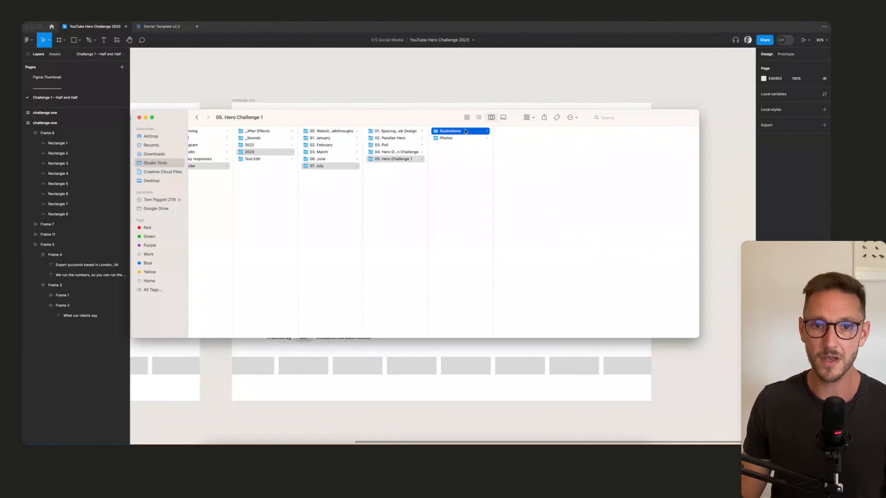
{"action": "left_click", "coordinate": [518, 139]}
{"action": "key", "text": "space"}
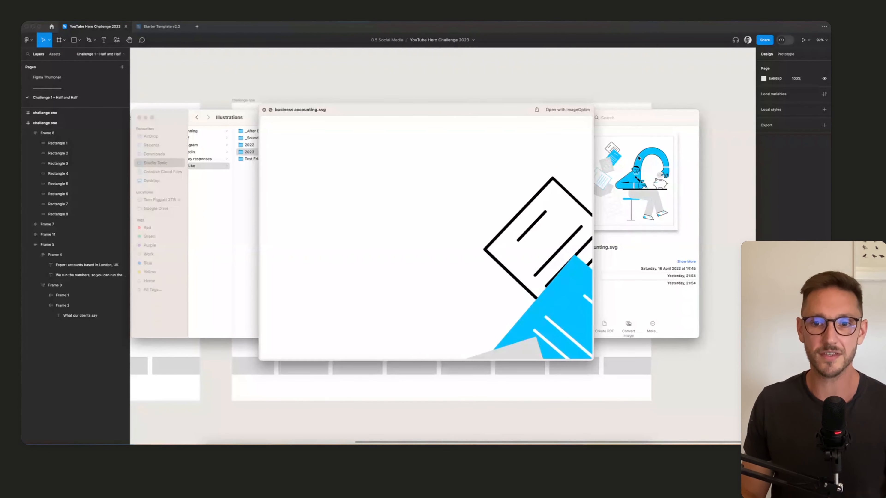
{"action": "key", "text": "Down"}
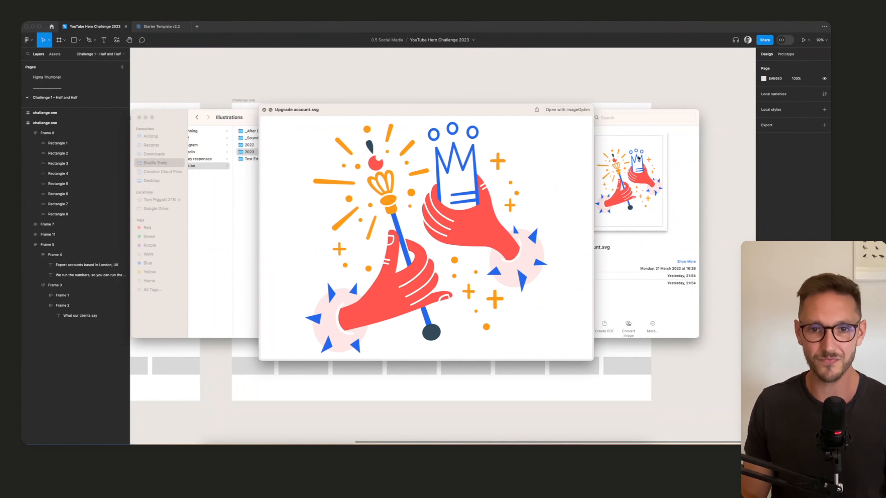
{"action": "key", "text": "Down"}
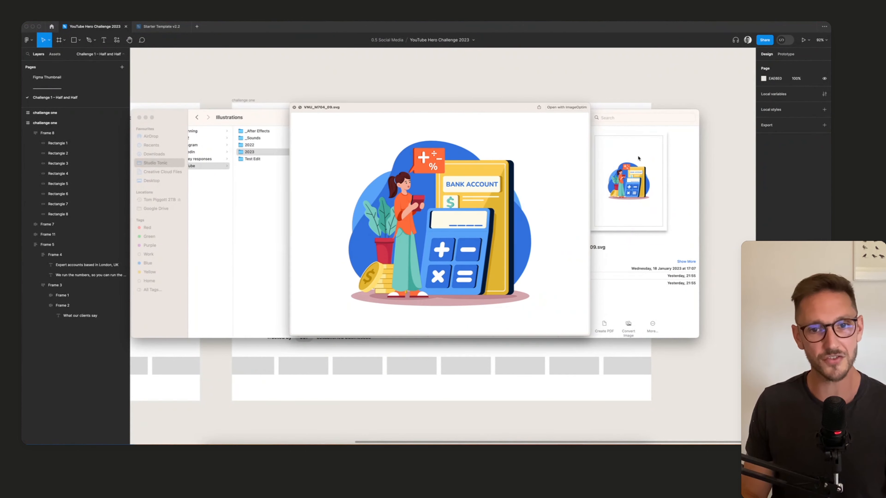
{"action": "key", "text": "space"}
Step: Look through the Investment, Money and Piggy Bank Saving images in the 3D folder
{"action": "left_click", "coordinate": [512, 131]}
{"action": "left_click", "coordinate": [580, 131]}
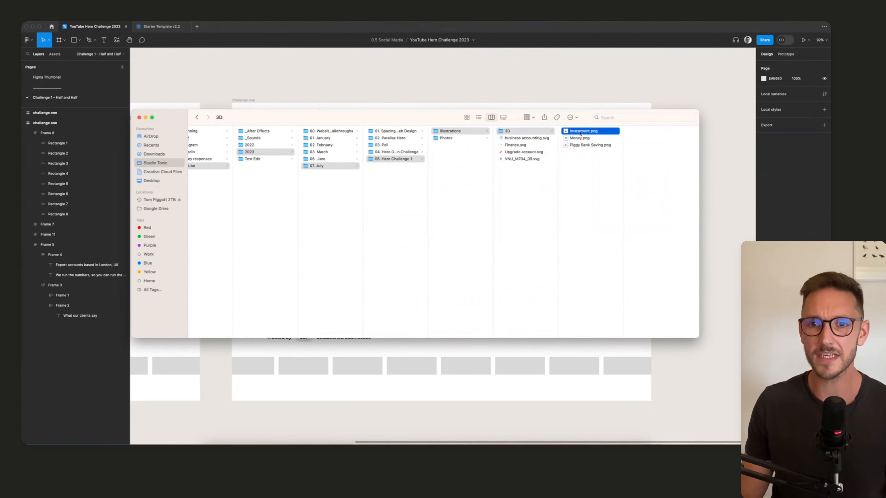
{"action": "key", "text": "Down"}
{"action": "key", "text": "Down"}
{"action": "key", "text": "Left"}
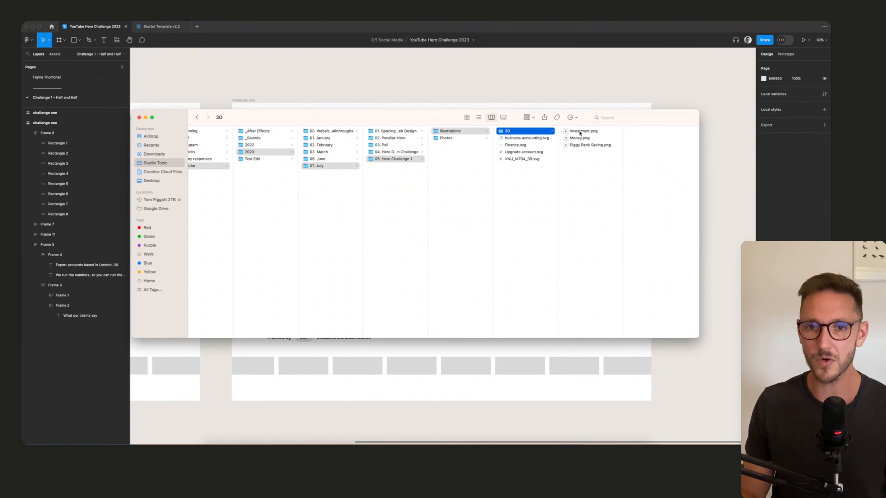
Step: Place the VNU_M704_09.svg illustration from the Illustrations folder on the Figma canvas, above the "challenge one" frames
{"action": "key", "text": "Down"}
{"action": "key", "text": "Down"}
{"action": "key", "text": "Down"}
{"action": "key", "text": "Down"}
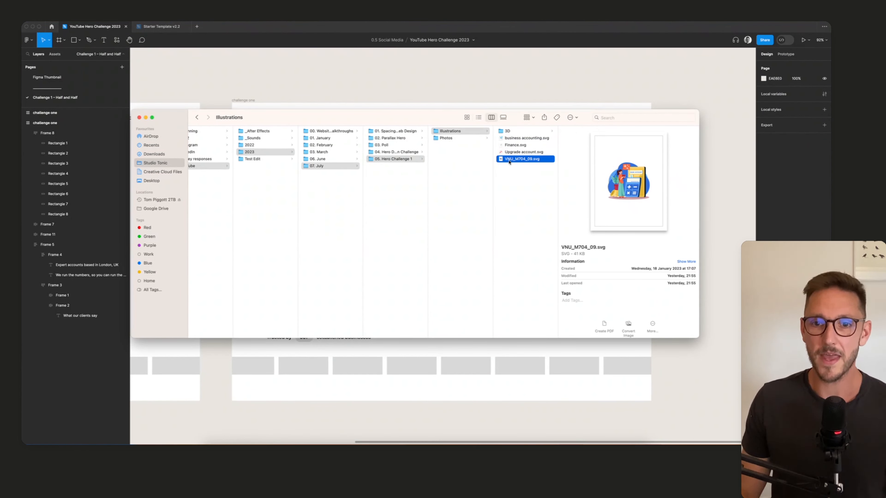
{"action": "left_click_drag", "start_coordinate": [509, 162], "coordinate": [527, 222]}
{"action": "scroll", "coordinate": [635, 94], "scroll_direction": "down", "scroll_amount": 5}
{"action": "left_click_drag", "start_coordinate": [285, 98], "coordinate": [263, 198]}
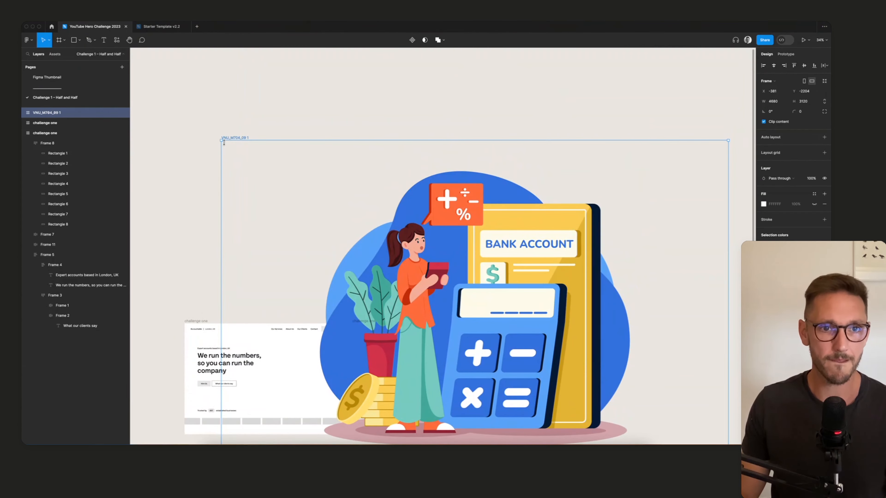
Step: Scale the bank account illustration down proportionally to about 1224 × 816
{"action": "left_click_drag", "start_coordinate": [221, 139], "coordinate": [509, 326]}
{"action": "scroll", "coordinate": [509, 326], "scroll_direction": "down", "scroll_amount": 5}
{"action": "scroll", "coordinate": [509, 326], "scroll_direction": "right", "scroll_amount": 4}
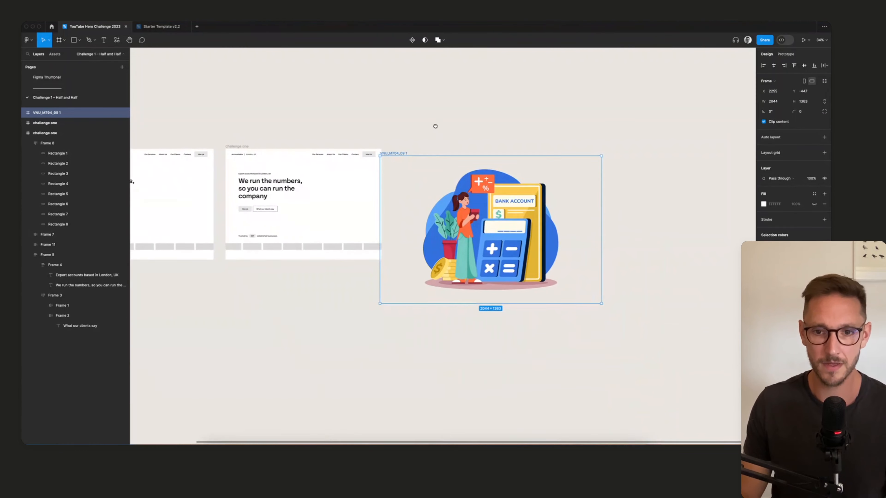
{"action": "left_click_drag", "start_coordinate": [596, 297], "coordinate": [506, 238]}
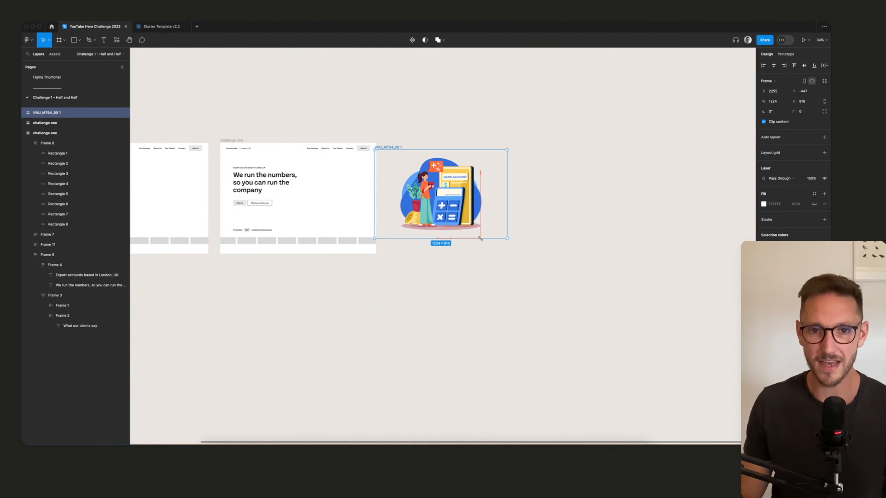
Step: Move the illustration into the duplicated "challenge one" frame, beside the headline
{"action": "left_click", "coordinate": [565, 215]}
{"action": "scroll", "coordinate": [566, 215], "scroll_direction": "left", "scroll_amount": 4}
{"action": "left_click_drag", "start_coordinate": [474, 159], "coordinate": [383, 158]}
{"action": "left_click", "coordinate": [520, 203]}
{"action": "scroll", "coordinate": [475, 182], "scroll_direction": "up", "scroll_amount": 4}
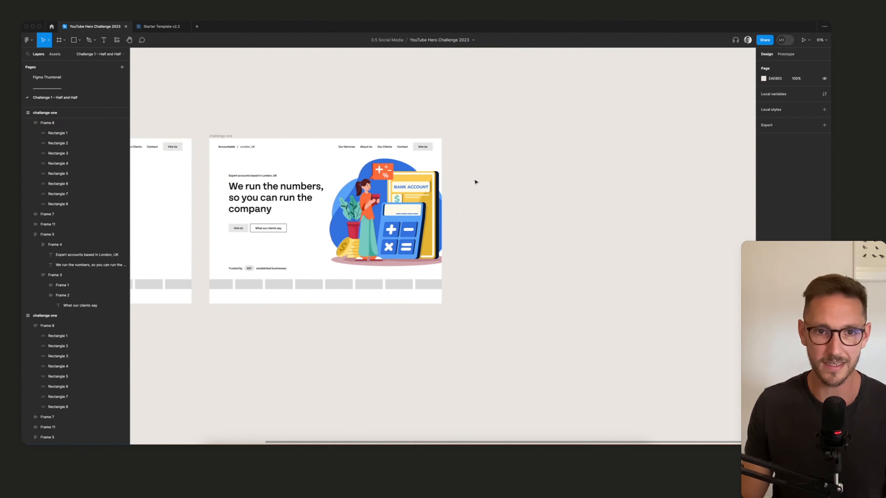
{"action": "scroll", "coordinate": [596, 201], "scroll_direction": "up", "scroll_amount": 5}
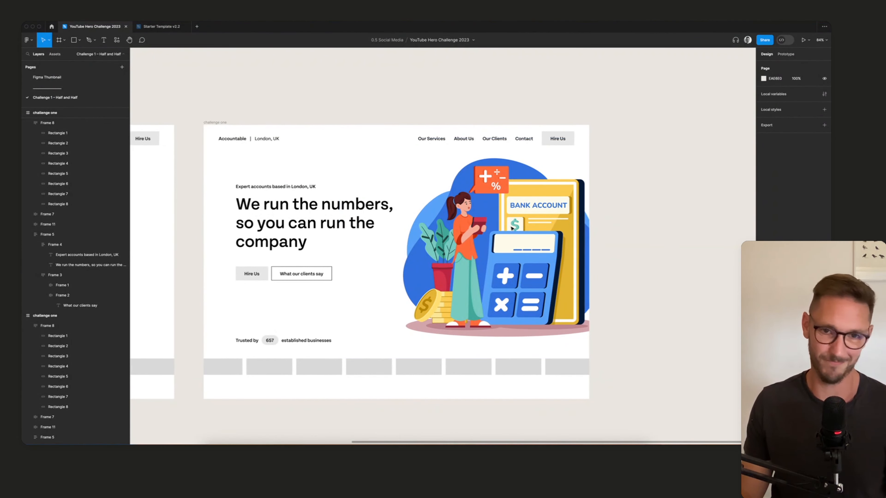
Step: Compare the duplicated frame with and without the illustration, and delete the illustration from it
{"action": "left_click", "coordinate": [632, 224]}
{"action": "key", "text": "Delete"}
{"action": "scroll", "coordinate": [653, 223], "scroll_direction": "down", "scroll_amount": 1}
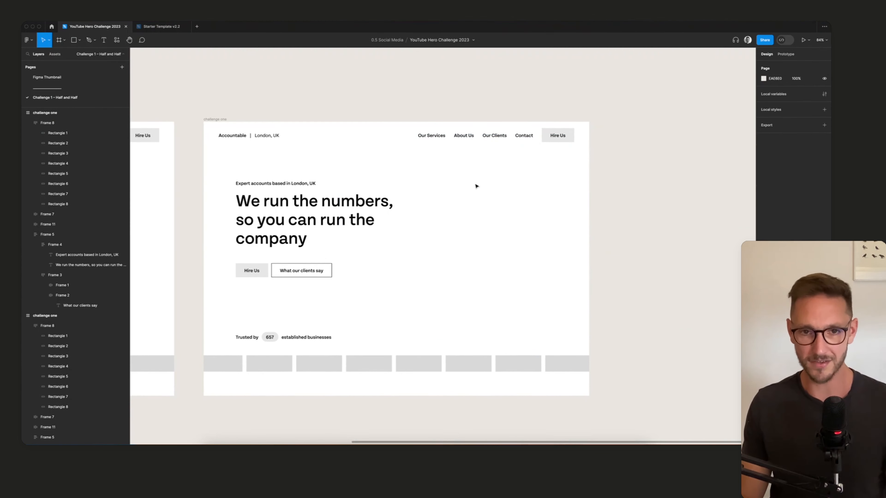
{"action": "key", "text": "ctrl+z"}
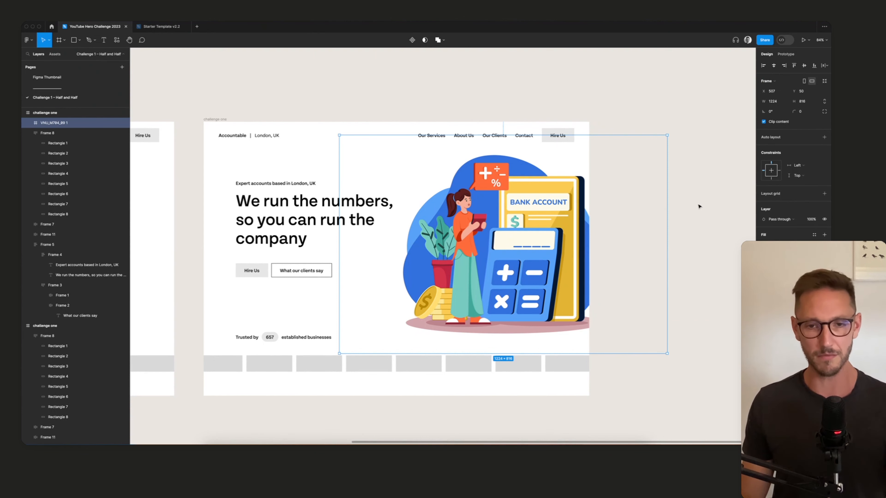
{"action": "scroll", "coordinate": [698, 205], "scroll_direction": "up", "scroll_amount": 1}
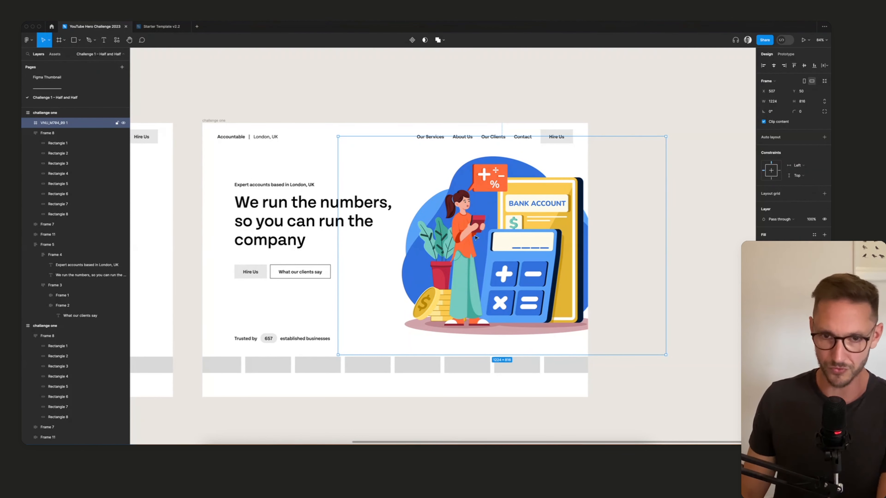
{"action": "key", "text": "Delete"}
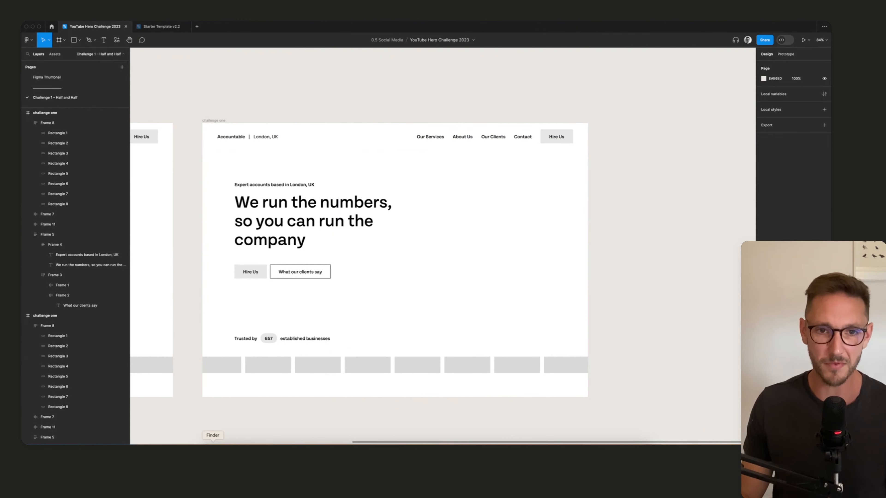
Step: Switch to Finder and place the two-young-business-people photo from the Photos folder in the duplicated "challenge one" frame
{"action": "left_click", "coordinate": [213, 442]}
{"action": "left_click", "coordinate": [457, 138]}
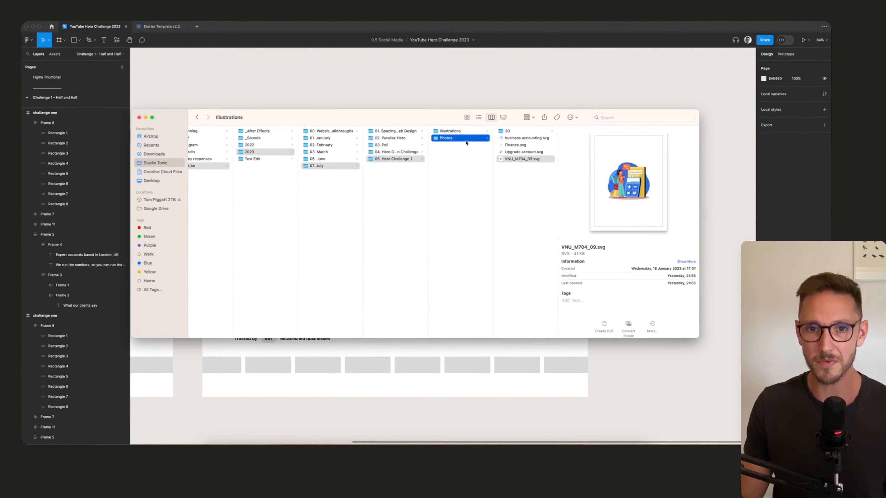
{"action": "left_click", "coordinate": [531, 137]}
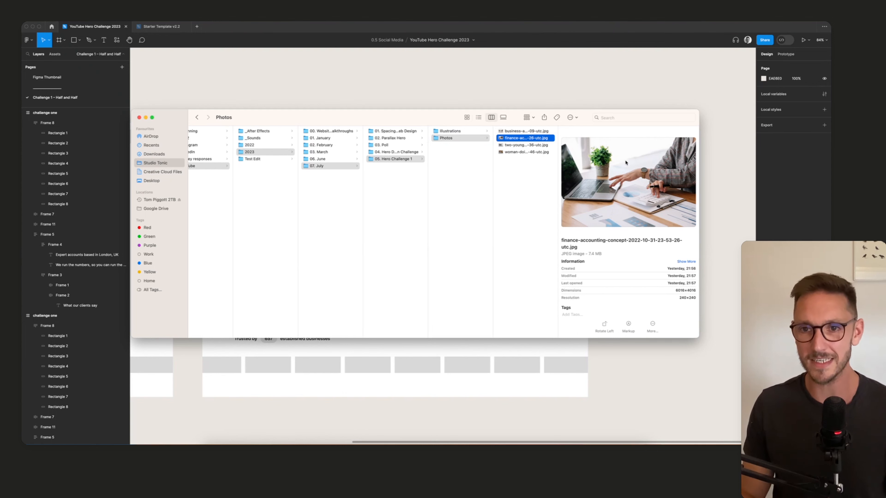
{"action": "key", "text": "Down"}
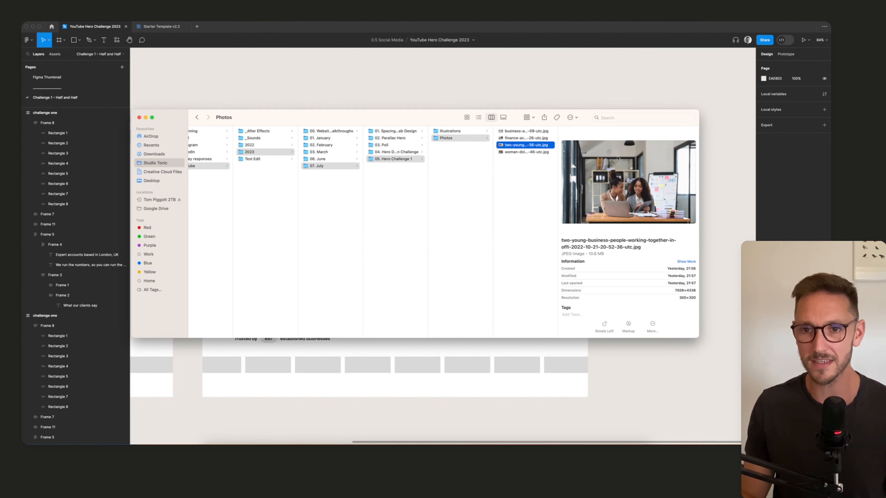
{"action": "left_click_drag", "start_coordinate": [401, 117], "coordinate": [405, 44]}
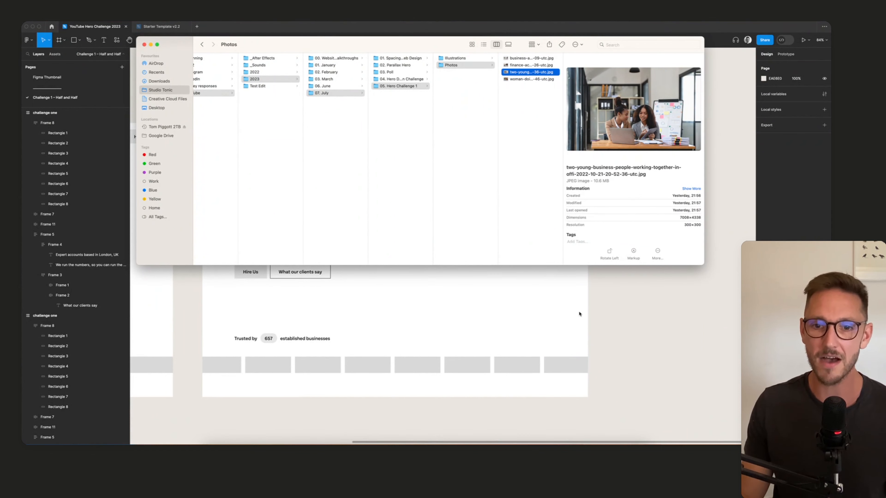
{"action": "left_click", "coordinate": [606, 315]}
{"action": "key", "text": "super+v"}
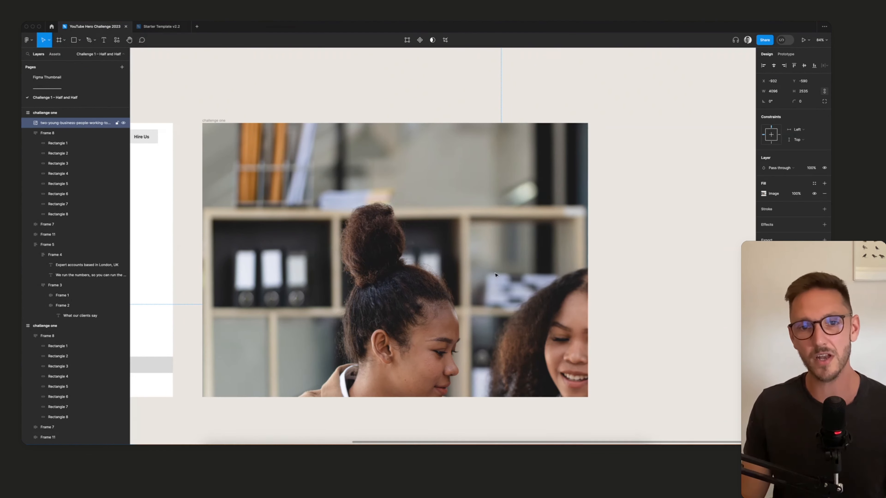
Step: Resize the photo to about 692 × 741 at X 748, Y 100, so it fills the area beside the headline
{"action": "scroll", "coordinate": [507, 289], "scroll_direction": "down", "scroll_amount": 5}
{"action": "left_click_drag", "start_coordinate": [320, 178], "coordinate": [472, 242]}
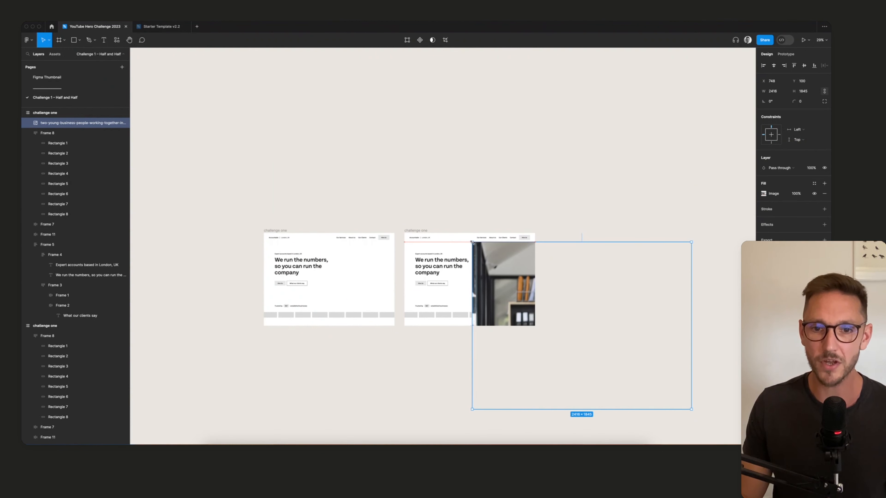
{"action": "left_click_drag", "start_coordinate": [690, 409], "coordinate": [535, 310]}
{"action": "scroll", "coordinate": [523, 297], "scroll_direction": "up", "scroll_amount": 8}
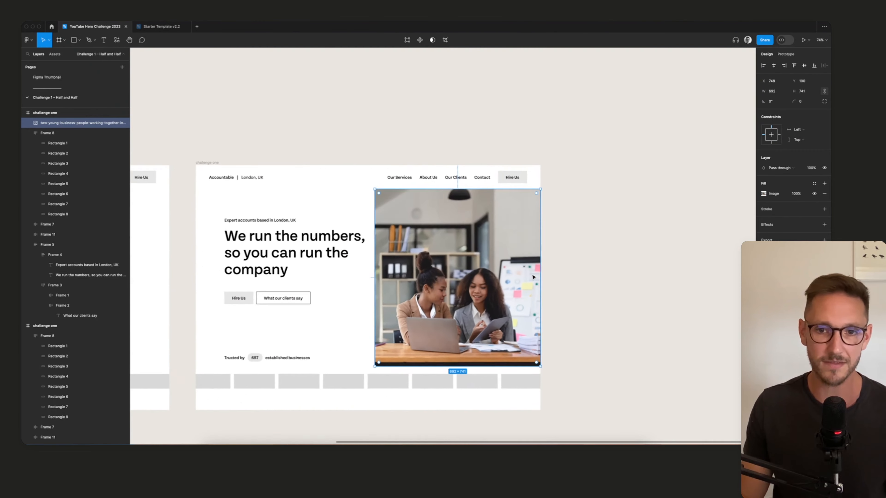
{"action": "scroll", "coordinate": [645, 252], "scroll_direction": "left", "scroll_amount": 3}
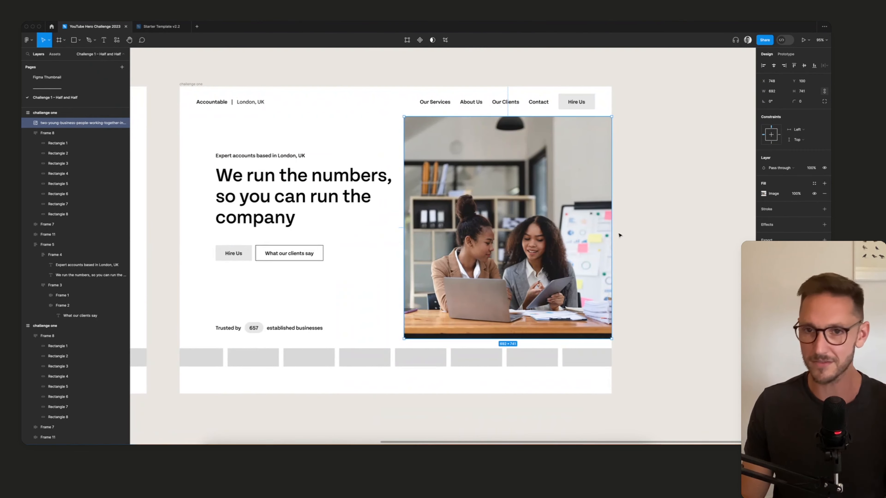
{"action": "left_click", "coordinate": [664, 200]}
Step: Duplicate the "challenge one" frame with the photo to the right of the existing frames
{"action": "scroll", "coordinate": [377, 190], "scroll_direction": "down", "scroll_amount": 5}
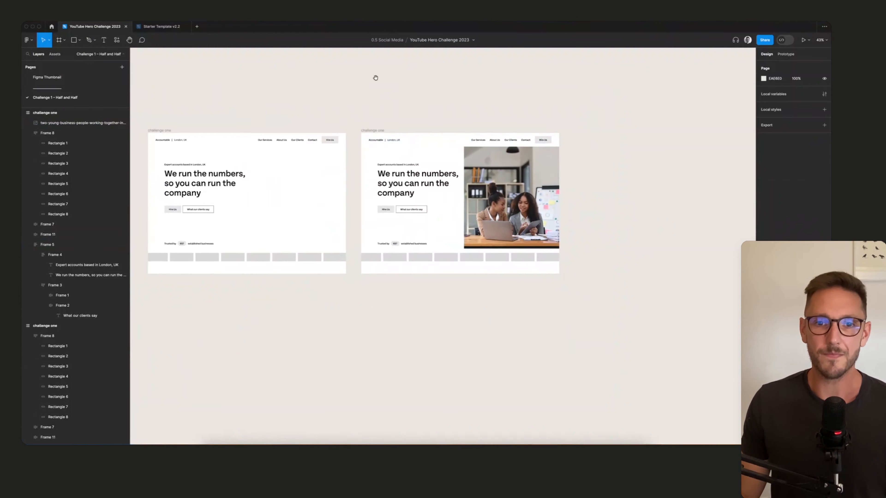
{"action": "scroll", "coordinate": [301, 147], "scroll_direction": "right", "scroll_amount": 3}
{"action": "left_click_drag", "start_coordinate": [316, 163], "coordinate": [533, 163]}
{"action": "left_click", "coordinate": [614, 137]}
{"action": "scroll", "coordinate": [532, 144], "scroll_direction": "up", "scroll_amount": 5}
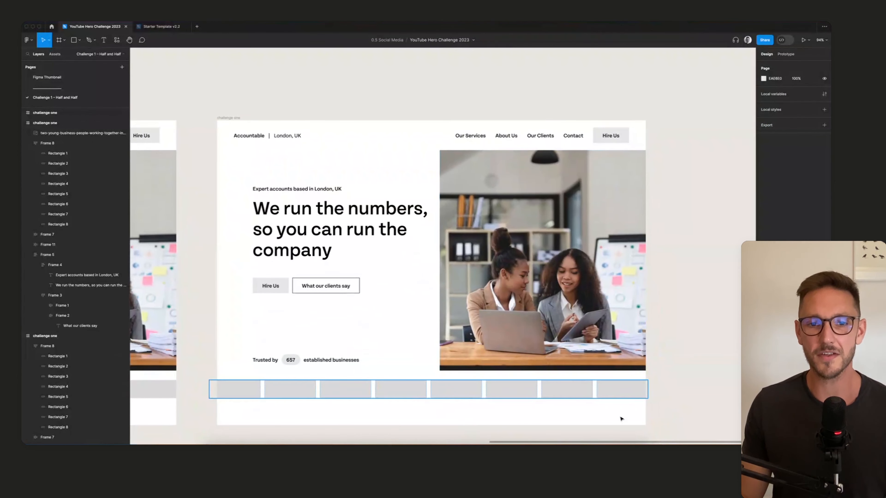
Step: Delete the row of logo placeholders in the new frame and extend the photo down to the frame's bottom edge
{"action": "left_click", "coordinate": [619, 395]}
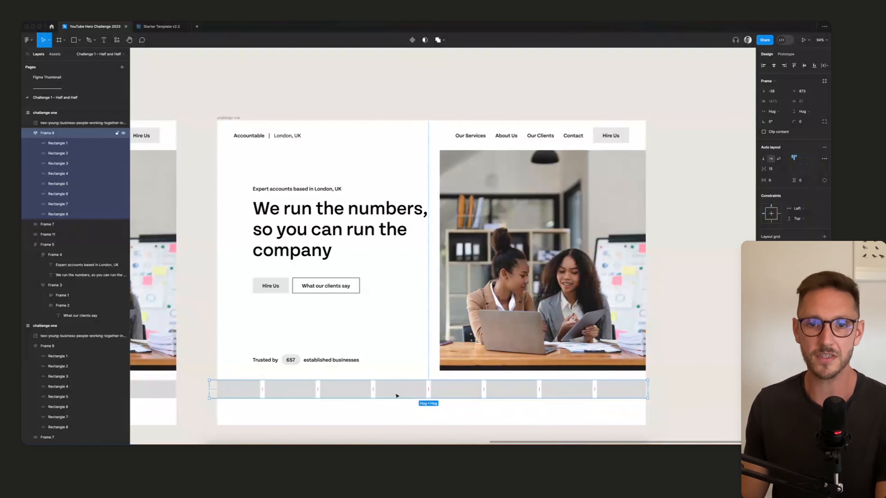
{"action": "key", "text": "Delete"}
{"action": "left_click", "coordinate": [554, 372]}
{"action": "left_click_drag", "start_coordinate": [554, 371], "coordinate": [555, 425]}
Step: Show the layout grids, set the photo's width to 720 and align it to the frame's right and bottom edges
{"action": "key", "text": "ctrl+g"}
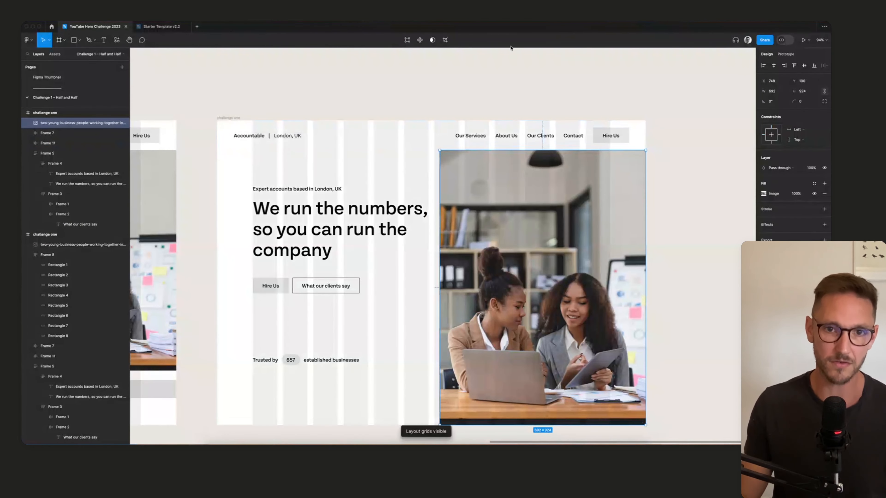
{"action": "left_click", "coordinate": [773, 91]}
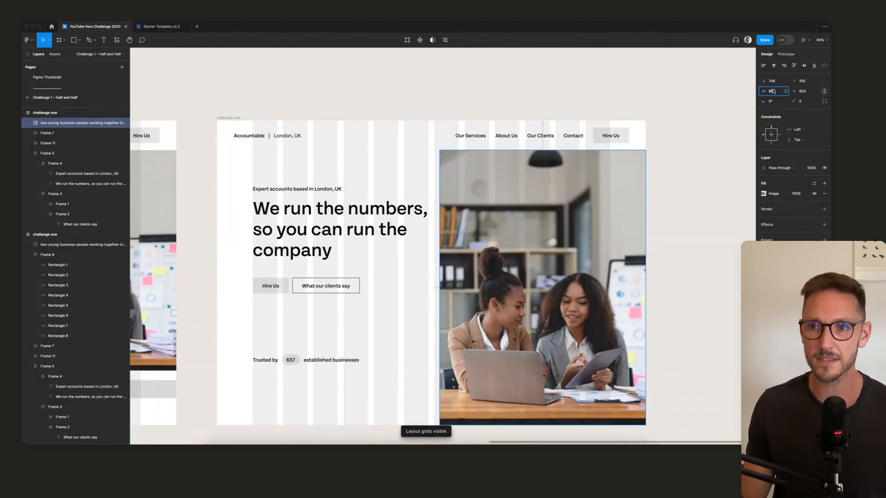
{"action": "type", "text": "720"}
{"action": "key", "text": "Return"}
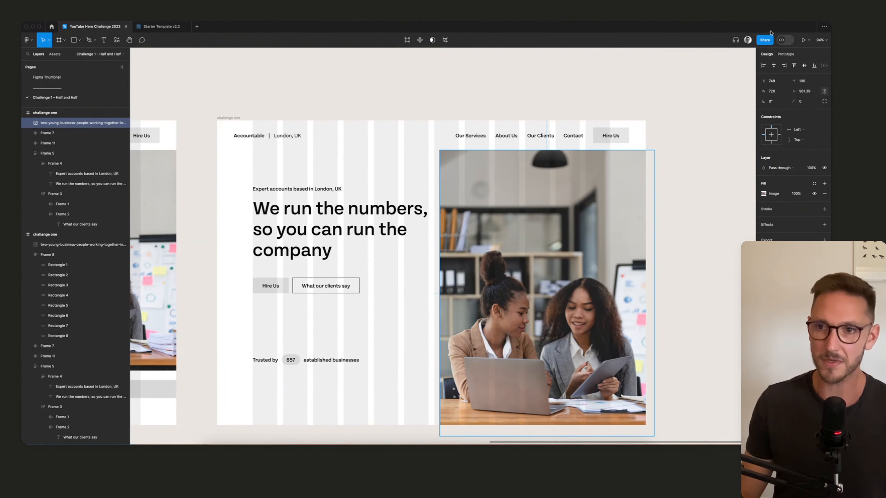
{"action": "left_click", "coordinate": [783, 65]}
{"action": "left_click", "coordinate": [814, 65]}
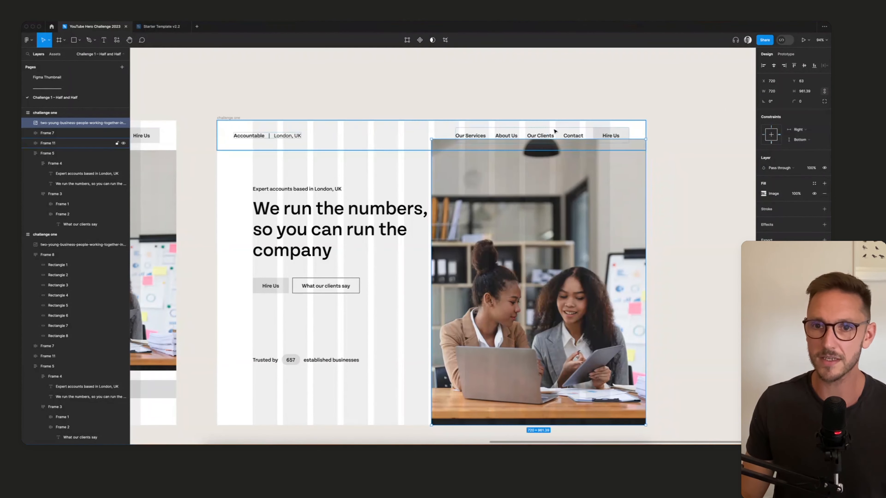
Step: Lower the photo's top edge to meet the bottom of the header
{"action": "left_click_drag", "start_coordinate": [561, 152], "coordinate": [563, 149]}
{"action": "left_click", "coordinate": [674, 159]}
{"action": "scroll", "coordinate": [678, 142], "scroll_direction": "down", "scroll_amount": 2}
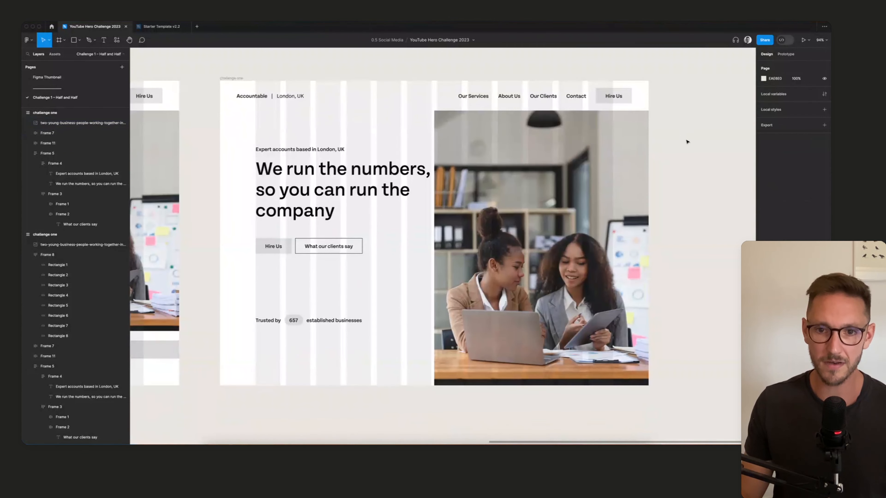
Step: Hide the layout grids and widen the frame holding the headline and buttons to 601 so it meets the photo's edge
{"action": "key", "text": "ctrl+shift+4"}
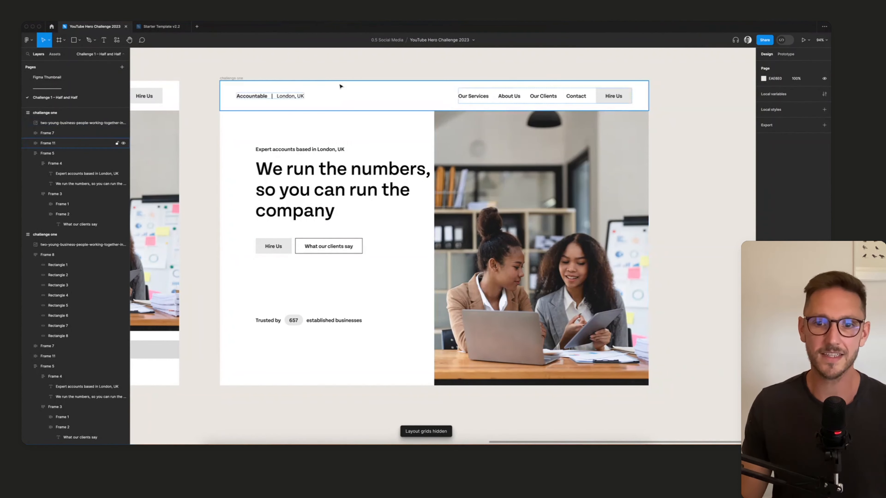
{"action": "left_click_drag", "start_coordinate": [233, 82], "coordinate": [325, 83]}
{"action": "key", "text": "Escape"}
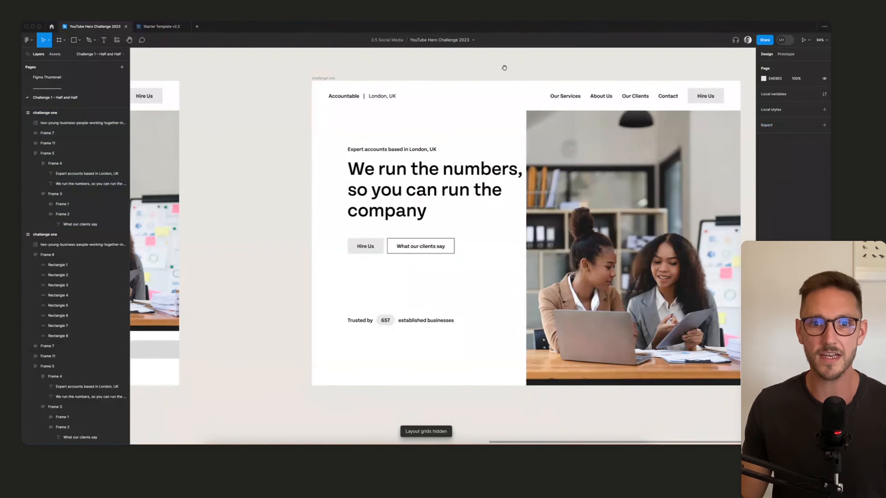
{"action": "scroll", "coordinate": [451, 213], "scroll_direction": "right", "scroll_amount": 3}
{"action": "left_click", "coordinate": [461, 161]}
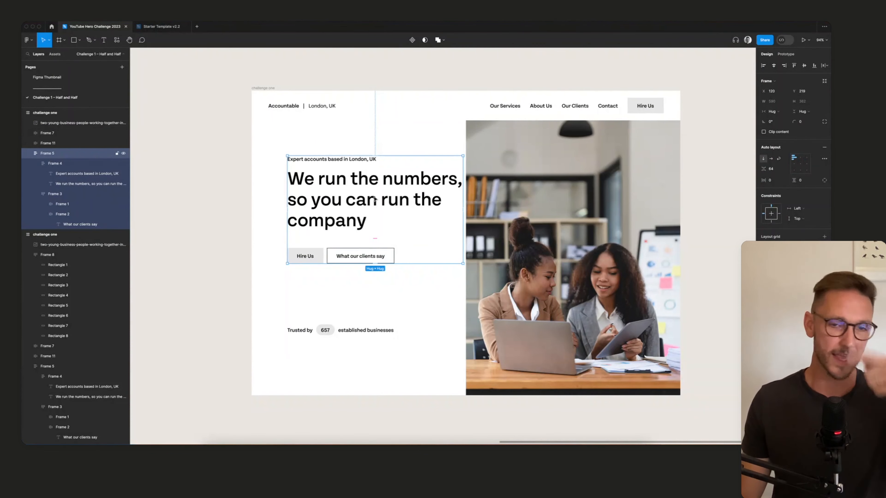
{"action": "double_click", "coordinate": [330, 171]}
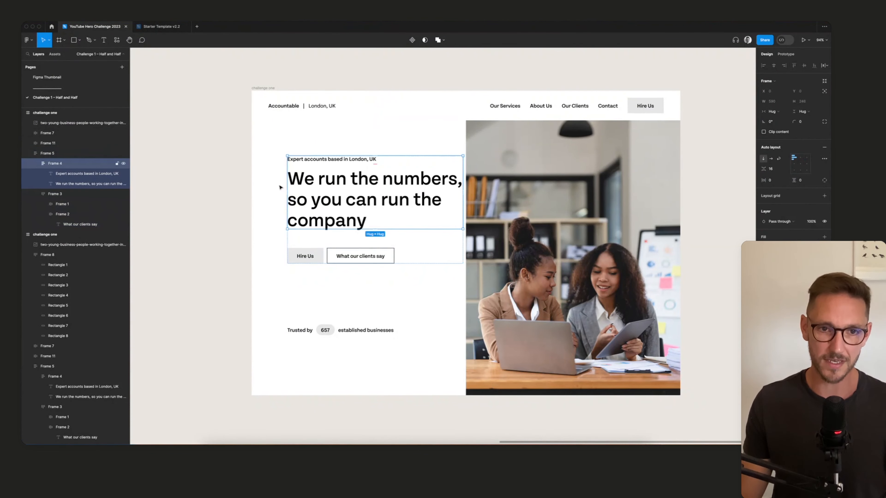
{"action": "key", "text": "Escape"}
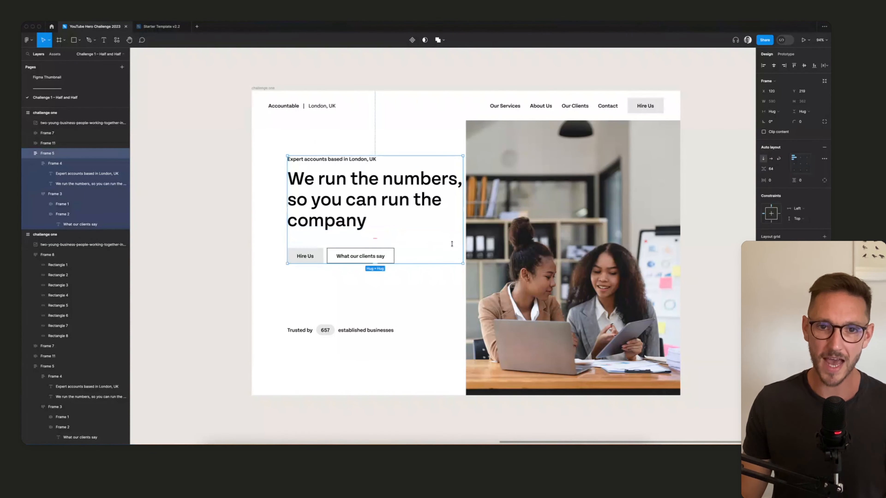
{"action": "left_click_drag", "start_coordinate": [464, 199], "coordinate": [468, 198]}
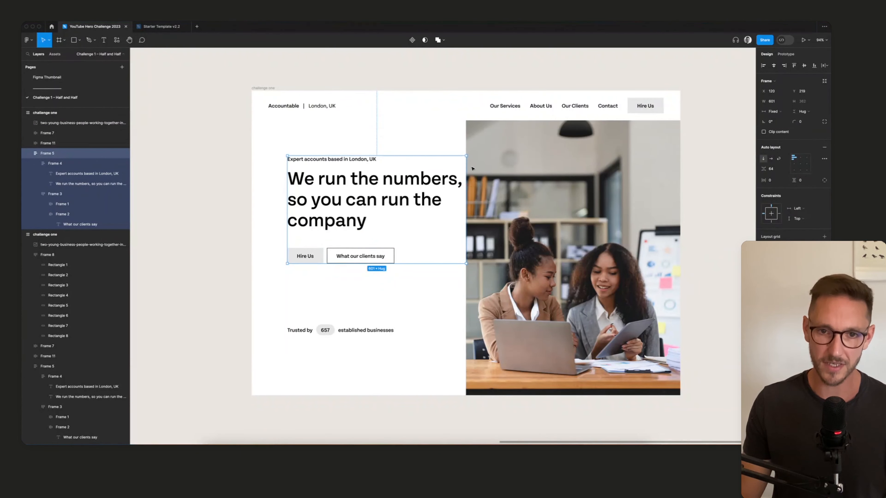
Step: Set the inner frame holding the tagline and headline to fill its parent's width
{"action": "scroll", "coordinate": [465, 169], "scroll_direction": "up", "scroll_amount": 5}
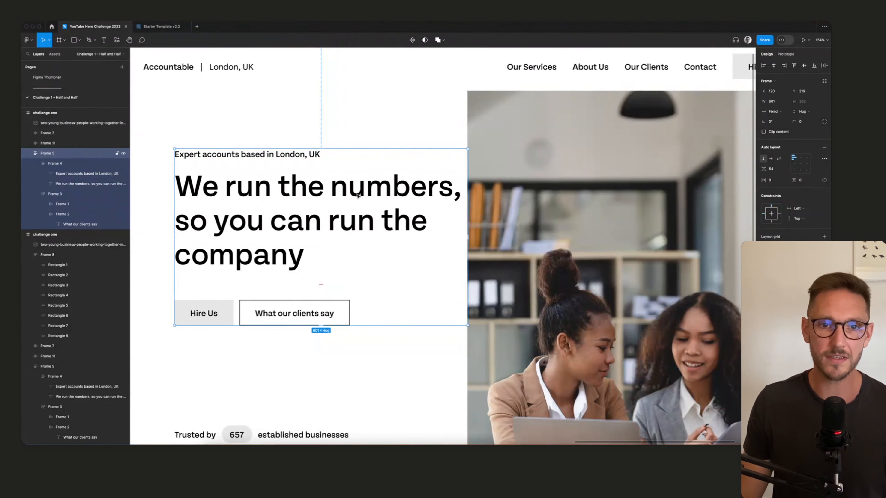
{"action": "left_click", "coordinate": [326, 199]}
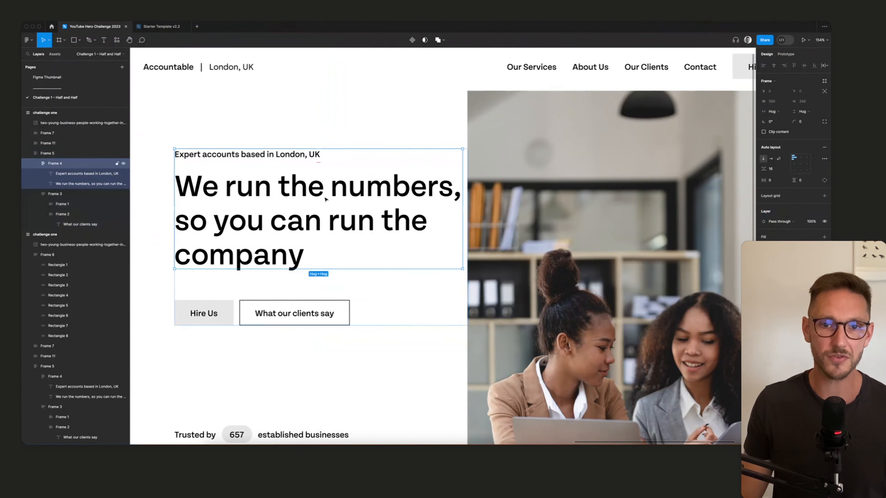
{"action": "left_click", "coordinate": [776, 112]}
{"action": "left_click", "coordinate": [779, 120]}
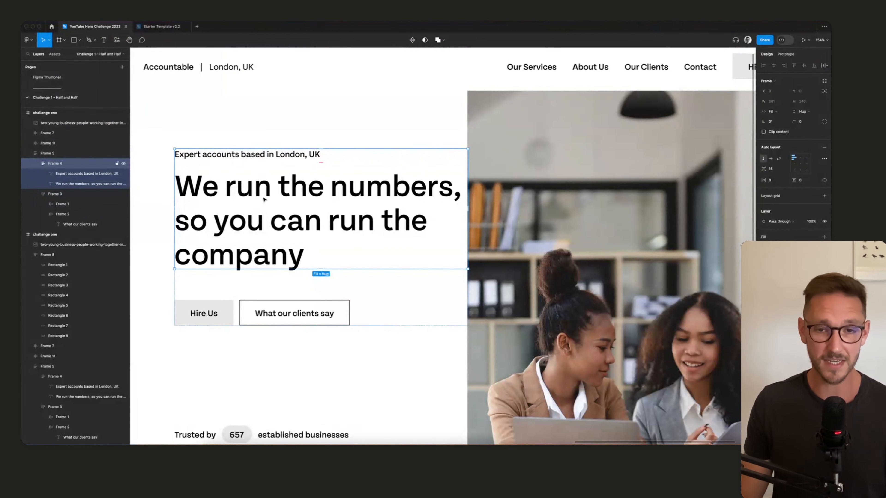
Step: Set both the tagline and headline text layers to fill their container's width
{"action": "left_click", "coordinate": [74, 173]}
{"action": "left_click", "coordinate": [74, 183], "text": "shift"}
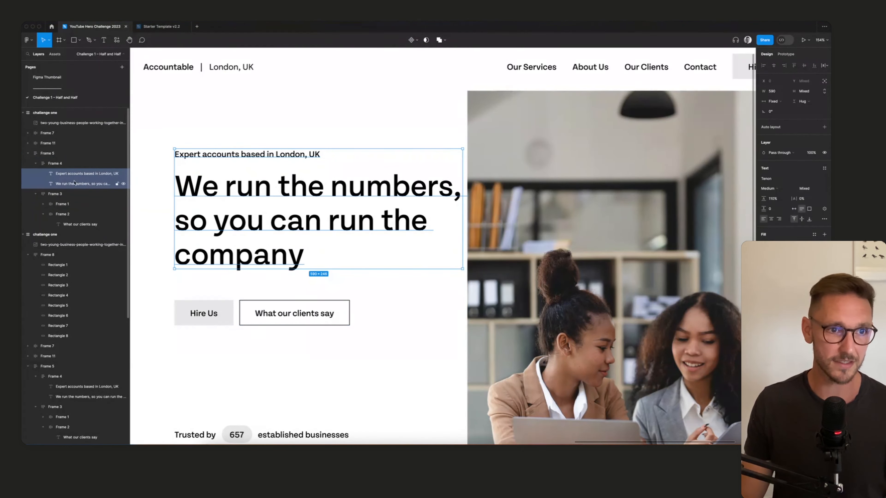
{"action": "left_click", "coordinate": [368, 192]}
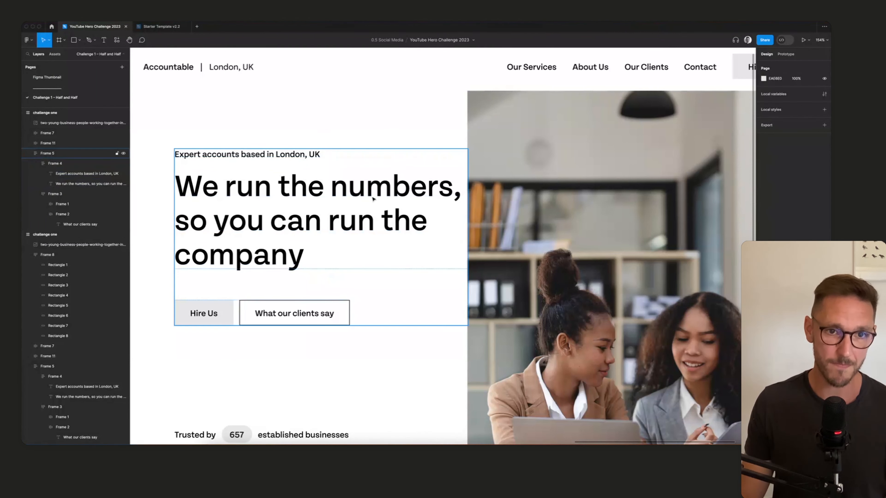
{"action": "left_click", "coordinate": [285, 191]}
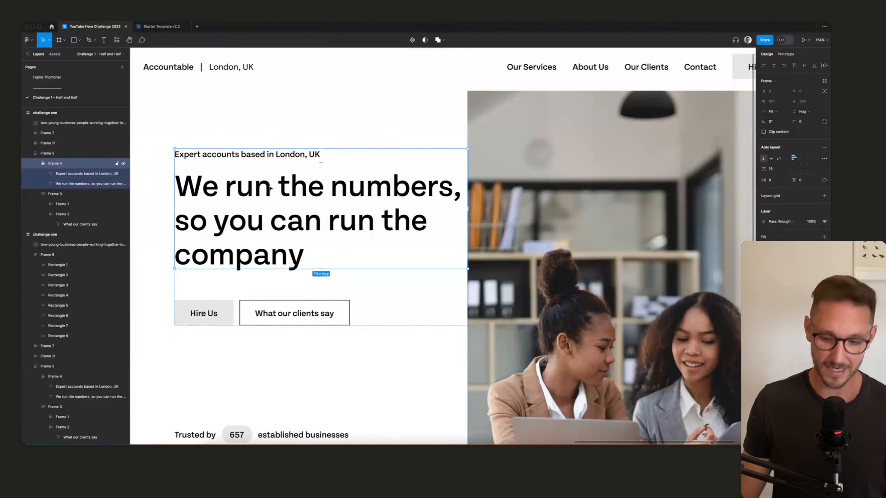
{"action": "key", "text": "Return"}
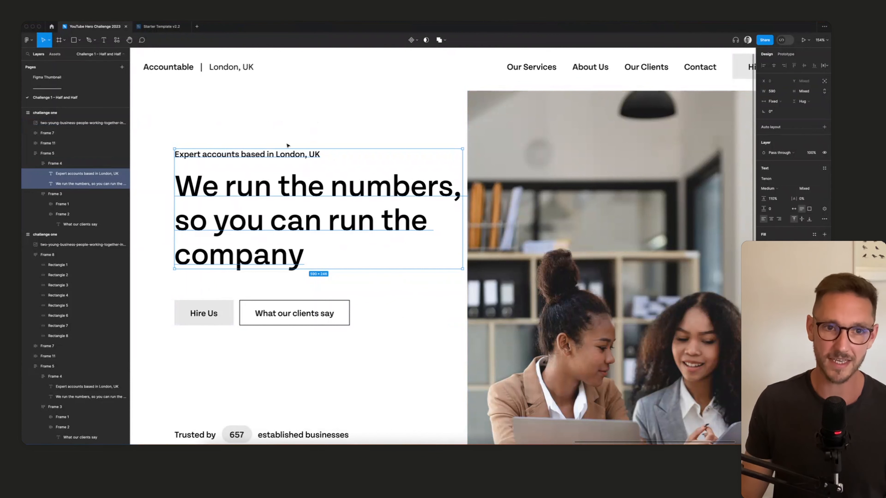
{"action": "left_click", "coordinate": [777, 101]}
{"action": "left_click", "coordinate": [780, 116]}
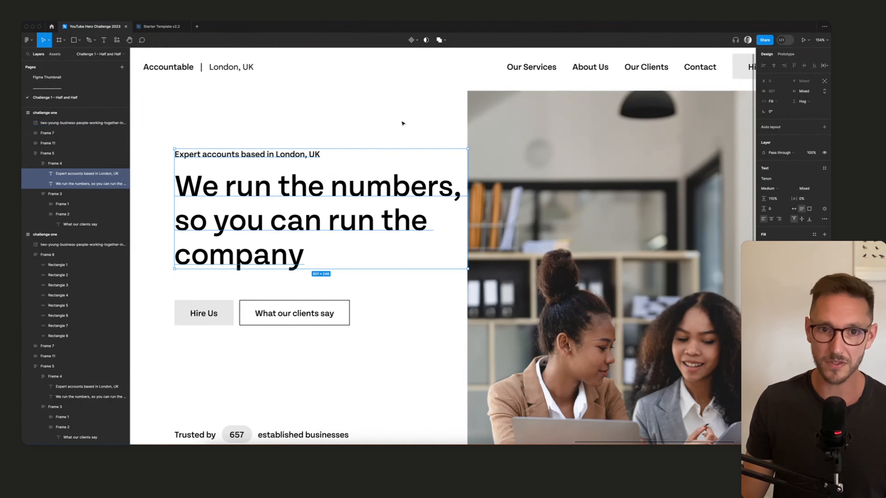
Step: Give the frame around the headline and buttons a right padding of 80 and check it against the layout grids
{"action": "left_click", "coordinate": [411, 131]}
{"action": "left_click", "coordinate": [396, 186]}
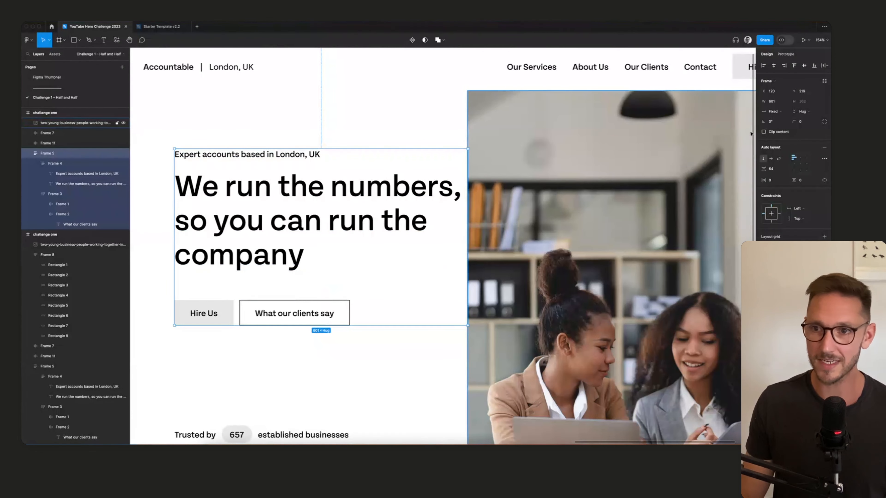
{"action": "left_click", "coordinate": [824, 180]}
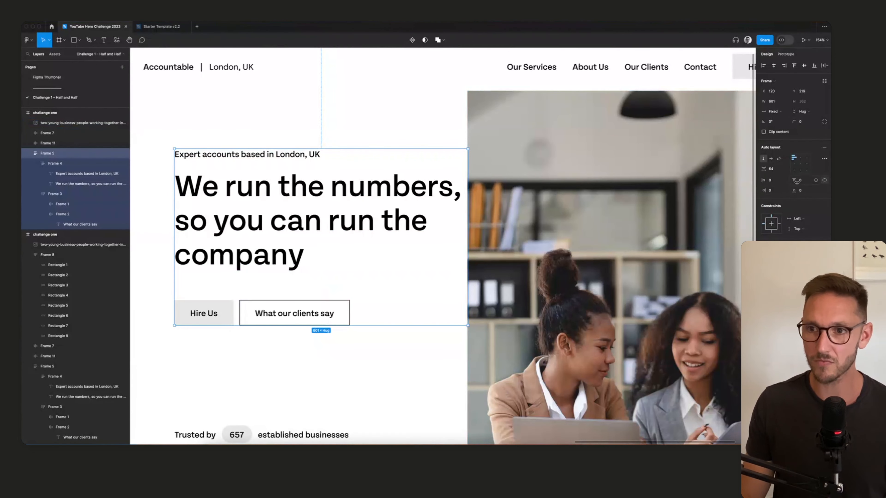
{"action": "left_click", "coordinate": [770, 191]}
{"action": "type", "text": "80"}
{"action": "key", "text": "Return"}
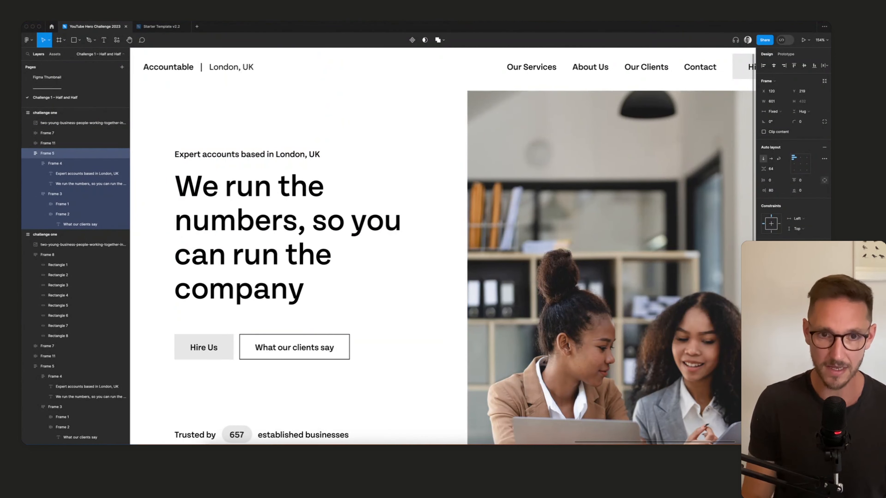
{"action": "scroll", "coordinate": [336, 109], "scroll_direction": "down", "scroll_amount": 5}
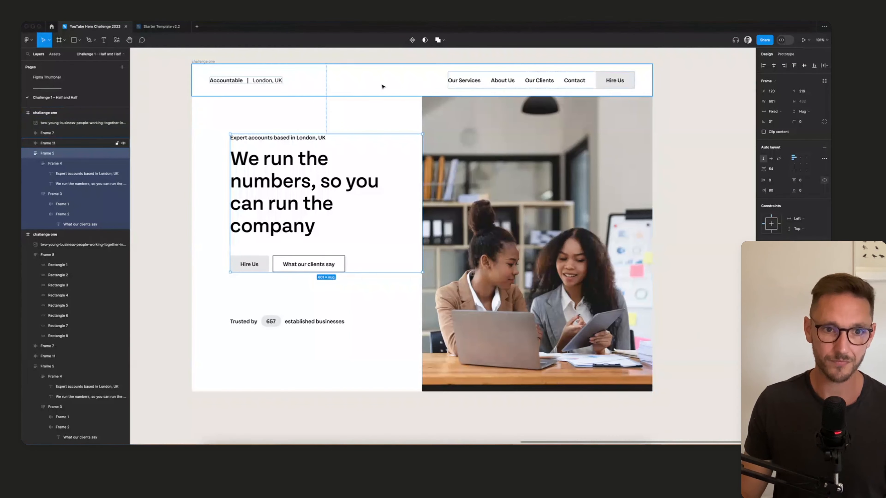
{"action": "key", "text": "ctrl+g"}
{"action": "key", "text": "ctrl+g"}
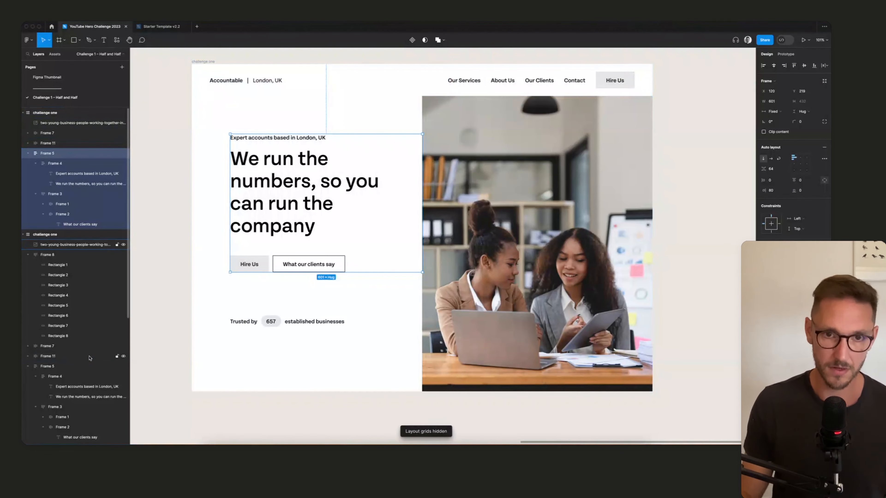
{"action": "left_click", "coordinate": [691, 218]}
Step: Shorten the headline to "We run the numbers, you run the company" by removing the words "so" and "can"
{"action": "scroll", "coordinate": [690, 218], "scroll_direction": "up", "scroll_amount": 2}
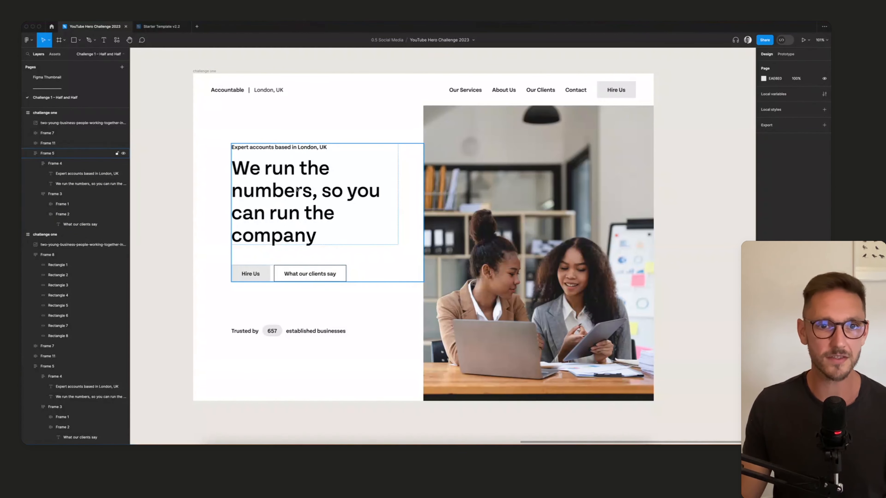
{"action": "double_click", "coordinate": [342, 195]}
{"action": "key", "text": "Escape"}
{"action": "double_click", "coordinate": [341, 191]}
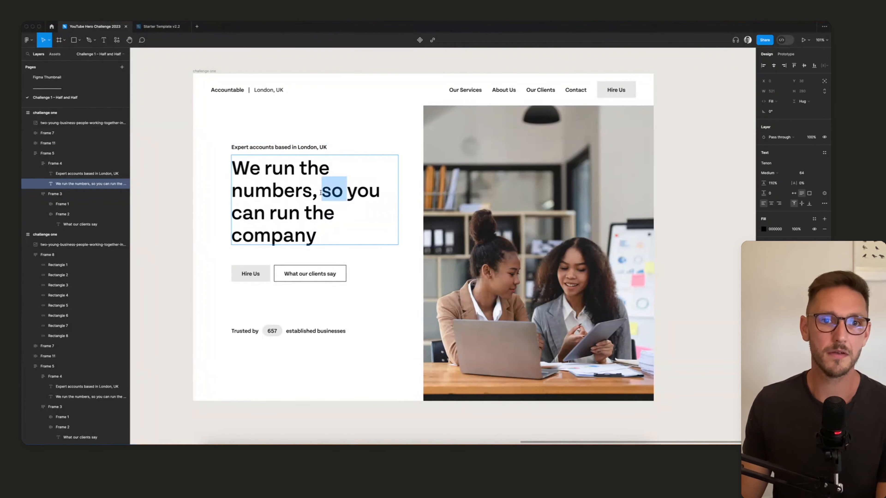
{"action": "key", "text": "BackSpace"}
{"action": "key", "text": "BackSpace"}
{"action": "left_click_drag", "start_coordinate": [359, 191], "coordinate": [393, 192]}
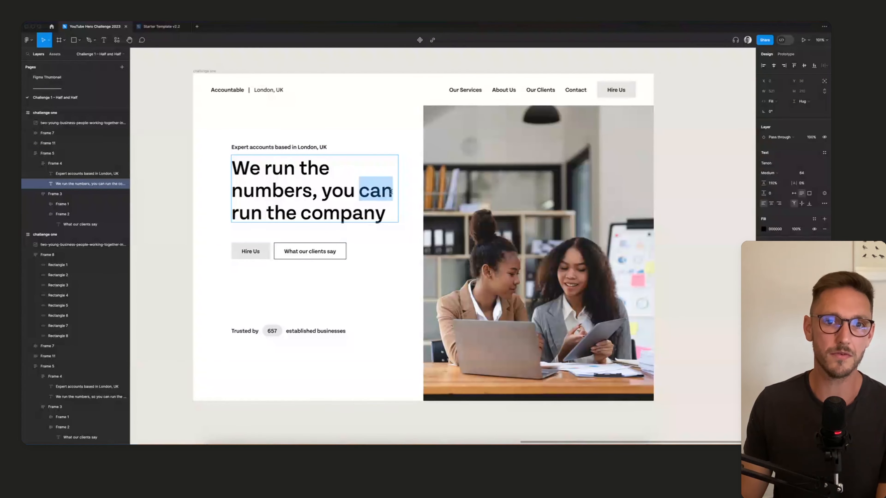
{"action": "key", "text": "BackSpace"}
{"action": "key", "text": "BackSpace"}
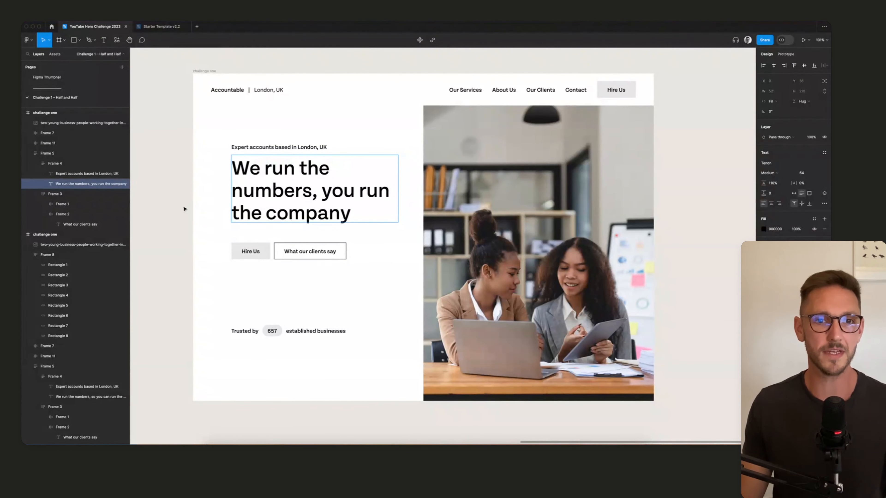
{"action": "left_click", "coordinate": [185, 209]}
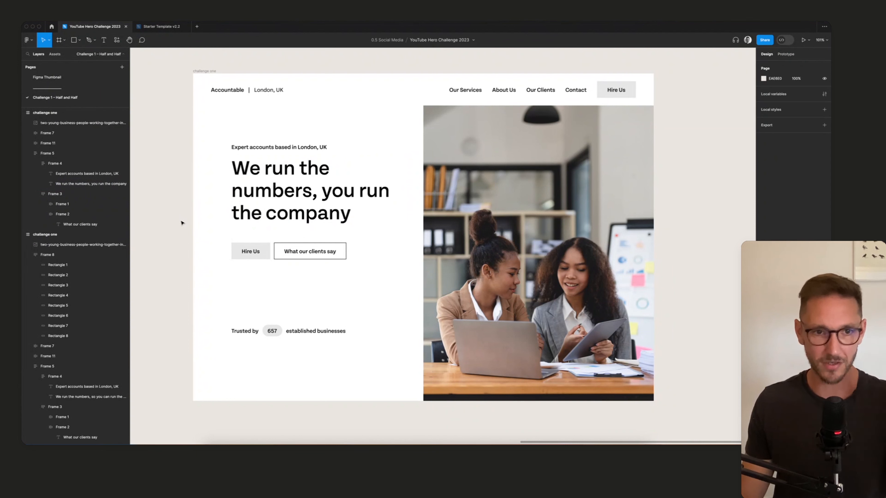
Step: Set the headline's letter spacing to -2%
{"action": "left_click", "coordinate": [273, 201]}
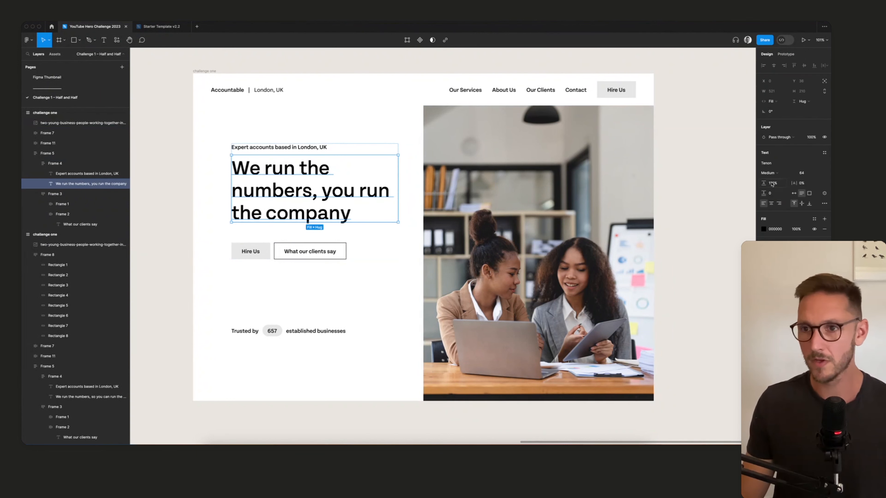
{"action": "left_click", "coordinate": [803, 183]}
{"action": "type", "text": "-"}
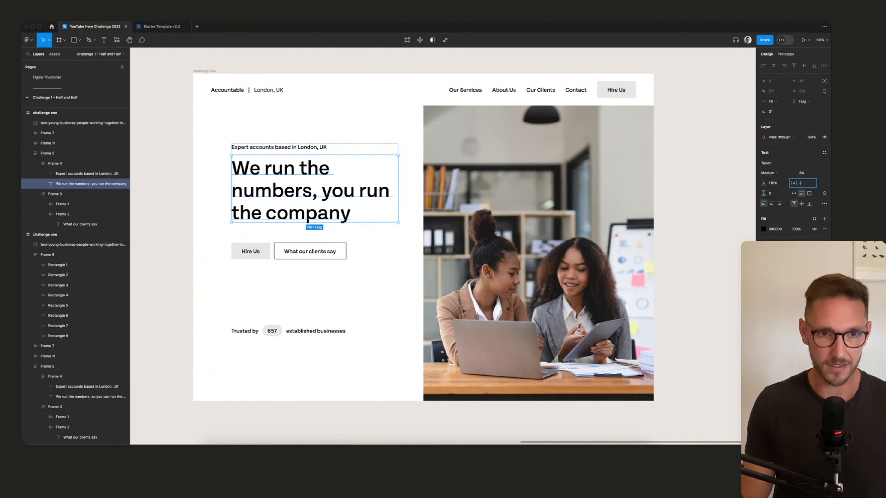
{"action": "type", "text": "2"}
{"action": "key", "text": "Return"}
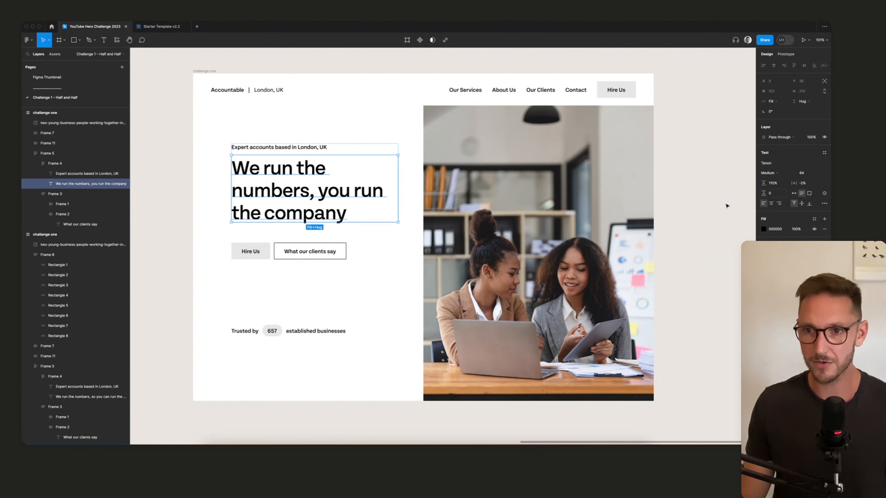
{"action": "left_click", "coordinate": [727, 205]}
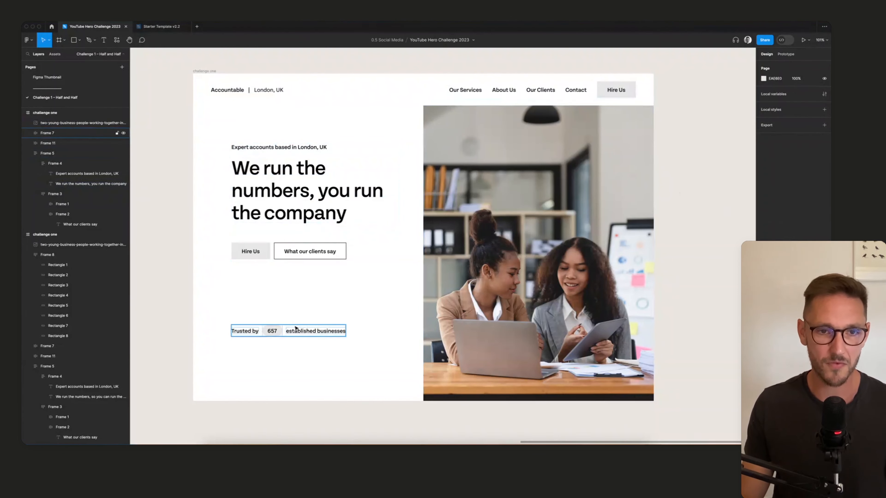
{"action": "left_click", "coordinate": [251, 191]}
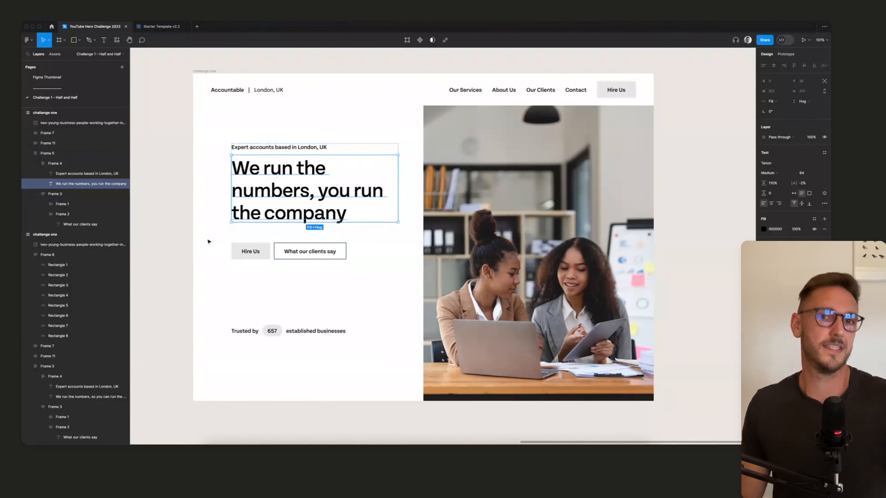
{"action": "left_click", "coordinate": [174, 224]}
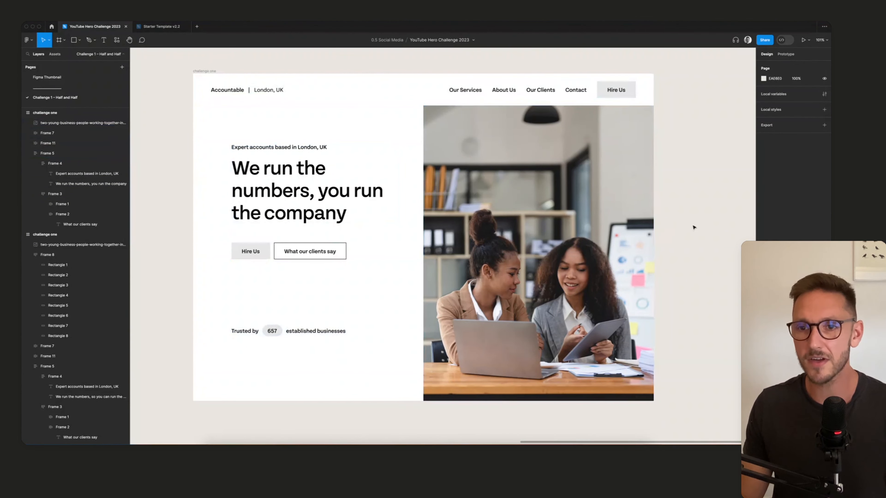
Step: Duplicate the "challenge one" frame with the shortened headline to the right of the original and bring the copy into view
{"action": "scroll", "coordinate": [693, 227], "scroll_direction": "down", "scroll_amount": 5}
{"action": "scroll", "coordinate": [693, 227], "scroll_direction": "left", "scroll_amount": 8}
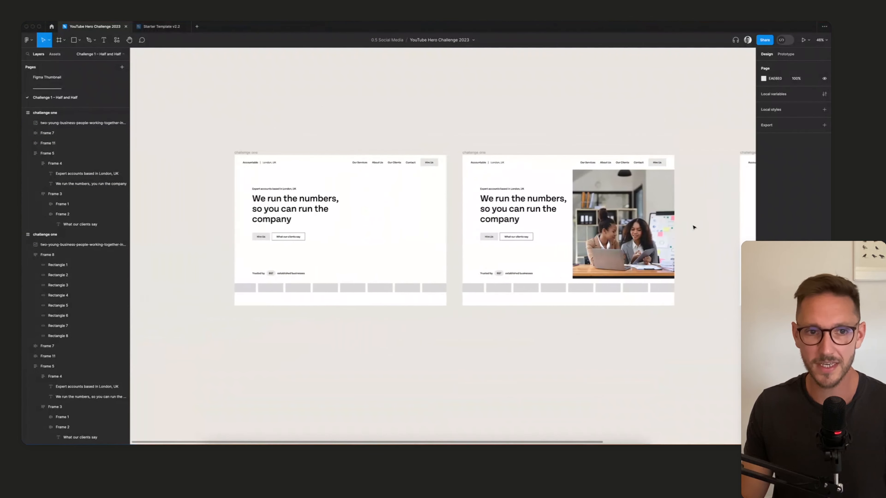
{"action": "scroll", "coordinate": [694, 227], "scroll_direction": "right", "scroll_amount": 10}
{"action": "scroll", "coordinate": [693, 227], "scroll_direction": "right", "scroll_amount": 1}
{"action": "scroll", "coordinate": [396, 122], "scroll_direction": "right", "scroll_amount": 4}
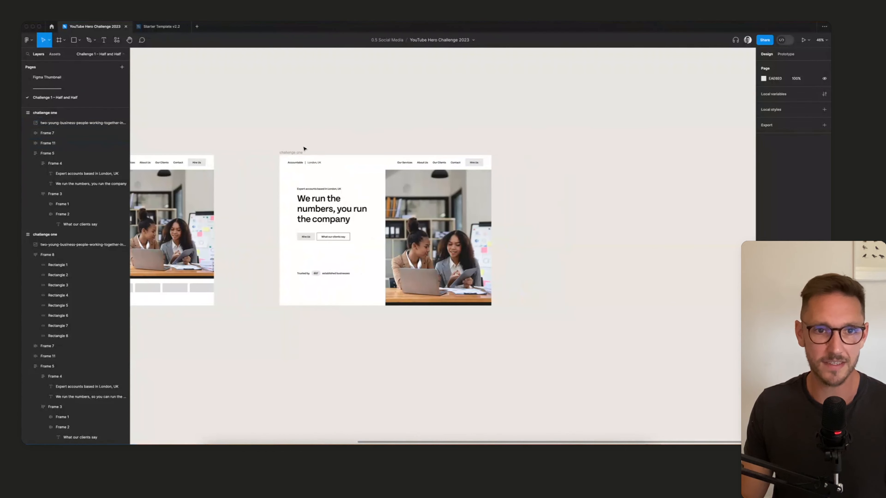
{"action": "left_click_drag", "start_coordinate": [294, 153], "coordinate": [549, 153]}
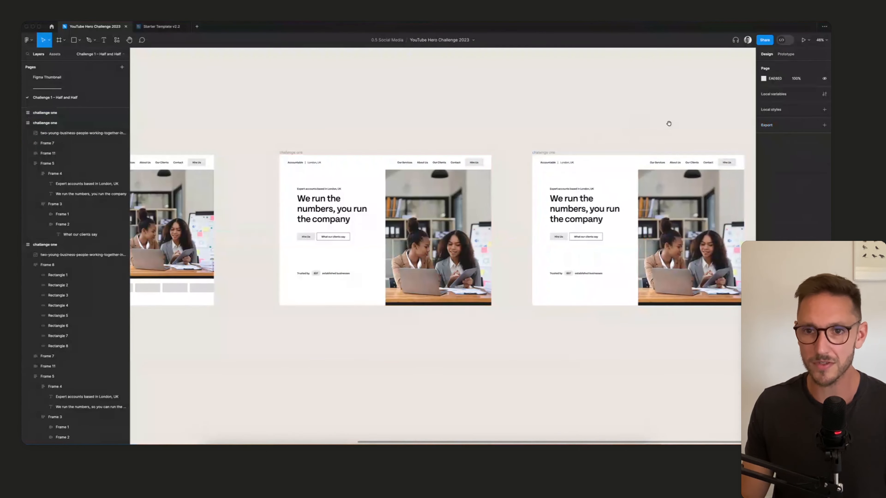
{"action": "left_click_drag", "start_coordinate": [668, 123], "coordinate": [519, 124]}
{"action": "scroll", "coordinate": [519, 125], "scroll_direction": "up", "scroll_amount": 5}
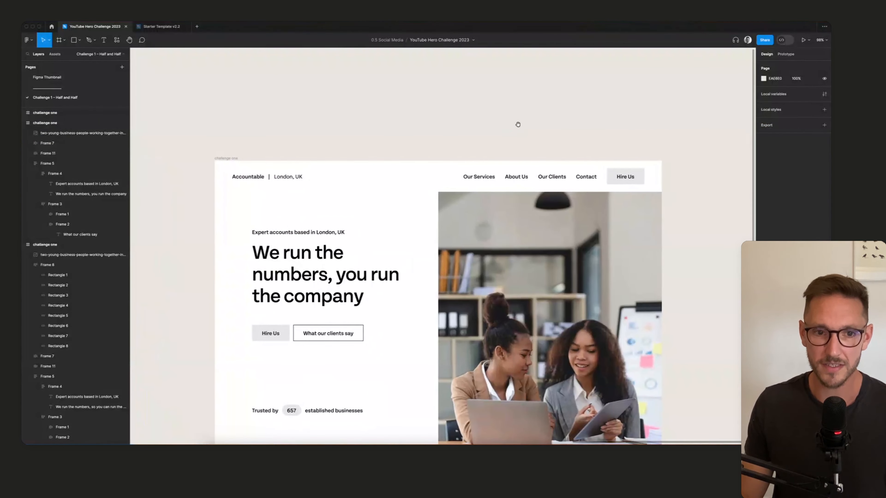
{"action": "scroll", "coordinate": [405, 103], "scroll_direction": "down", "scroll_amount": 2}
{"action": "scroll", "coordinate": [406, 104], "scroll_direction": "right", "scroll_amount": 1}
{"action": "left_click_drag", "start_coordinate": [405, 103], "coordinate": [392, 105]}
{"action": "left_click_drag", "start_coordinate": [293, 111], "coordinate": [303, 78]}
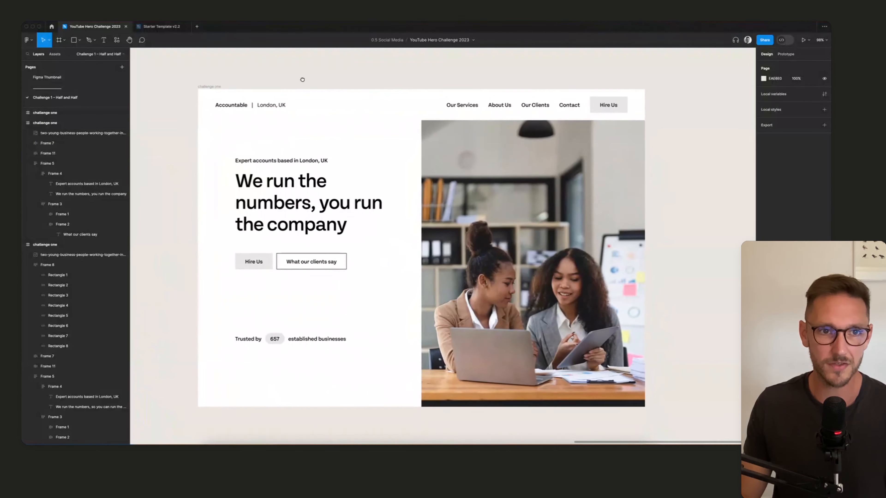
Step: Soften the black used throughout the newest "challenge one" frame to the near-black 1D1D1D
{"action": "left_click", "coordinate": [209, 87]}
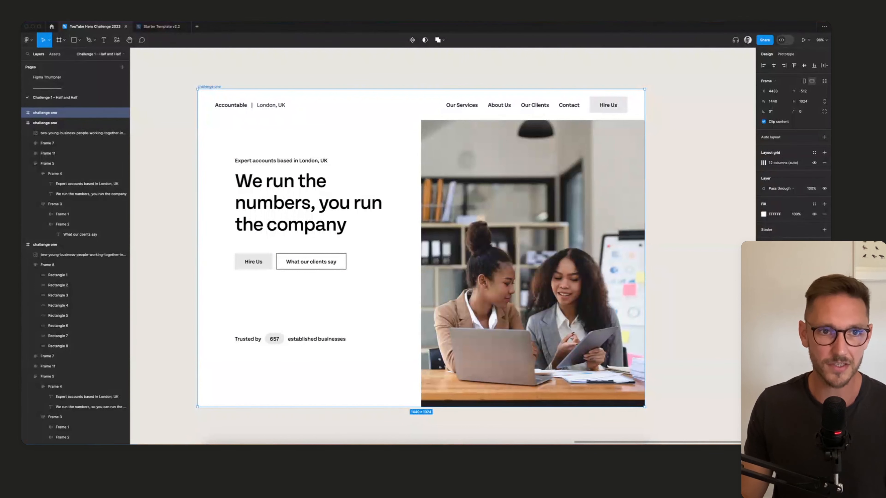
{"action": "left_click", "coordinate": [763, 255]}
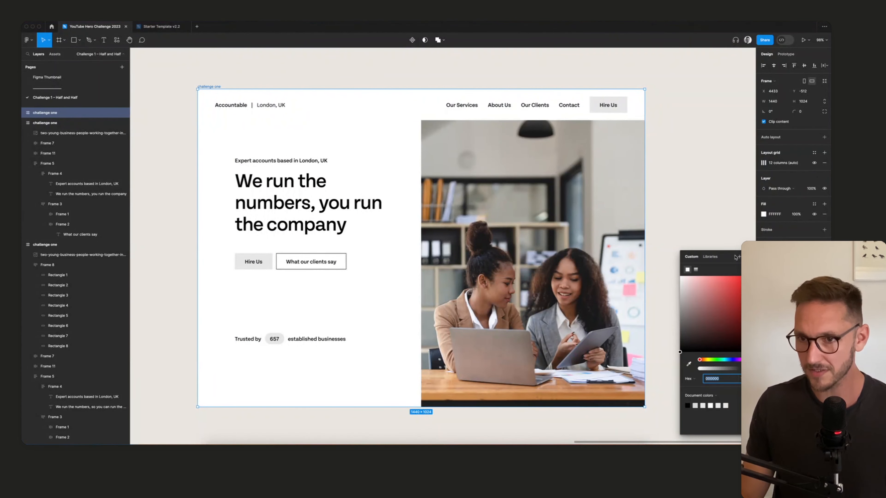
{"action": "left_click_drag", "start_coordinate": [680, 352], "coordinate": [660, 346]}
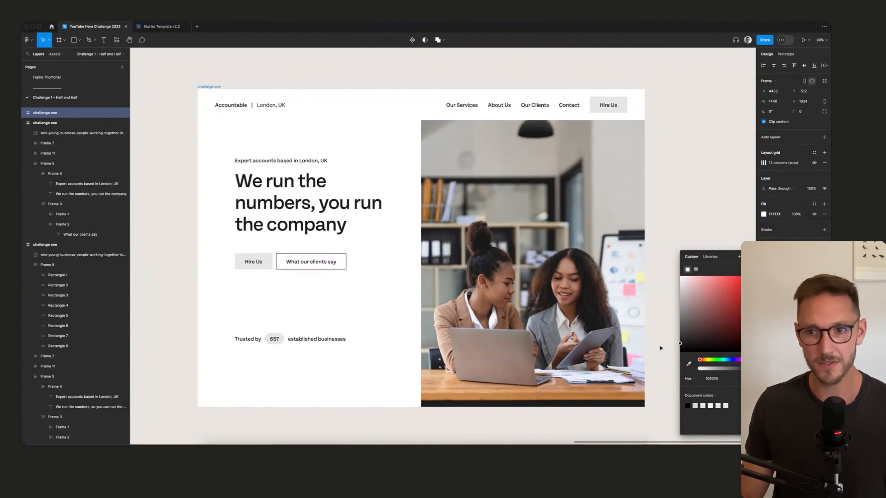
{"action": "left_click_drag", "start_coordinate": [660, 348], "coordinate": [661, 347]}
{"action": "scroll", "coordinate": [660, 347], "scroll_direction": "up", "scroll_amount": 1}
{"action": "left_click", "coordinate": [749, 257]}
{"action": "left_click", "coordinate": [704, 262]}
{"action": "scroll", "coordinate": [702, 264], "scroll_direction": "up", "scroll_amount": 1}
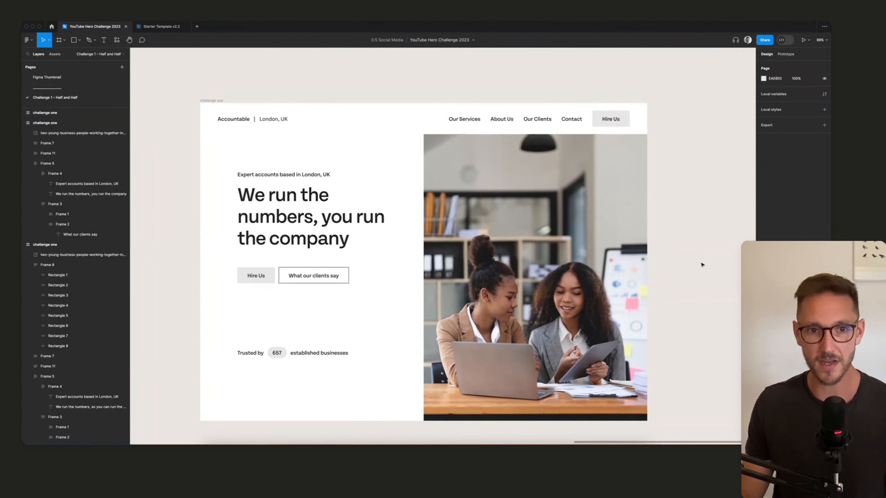
{"action": "scroll", "coordinate": [703, 265], "scroll_direction": "down", "scroll_amount": 2}
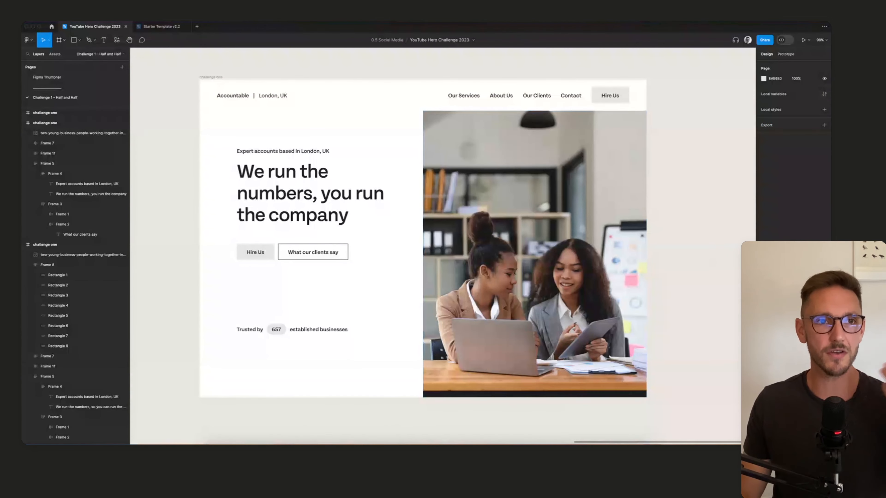
Step: Switch to the Starter Template v2.2 file and examine the typography, colour, button and iconography sections of its style guide
{"action": "left_click", "coordinate": [156, 26]}
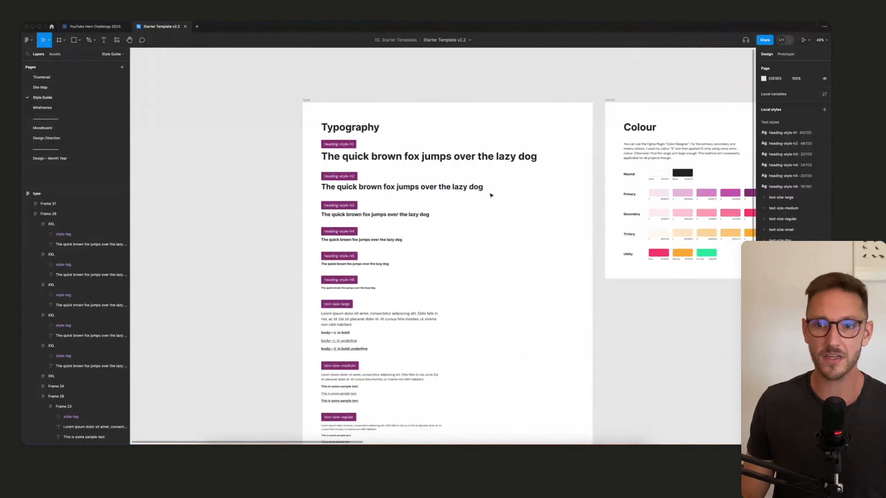
{"action": "scroll", "coordinate": [523, 190], "scroll_direction": "right", "scroll_amount": 5}
{"action": "scroll", "coordinate": [568, 199], "scroll_direction": "up", "scroll_amount": 5}
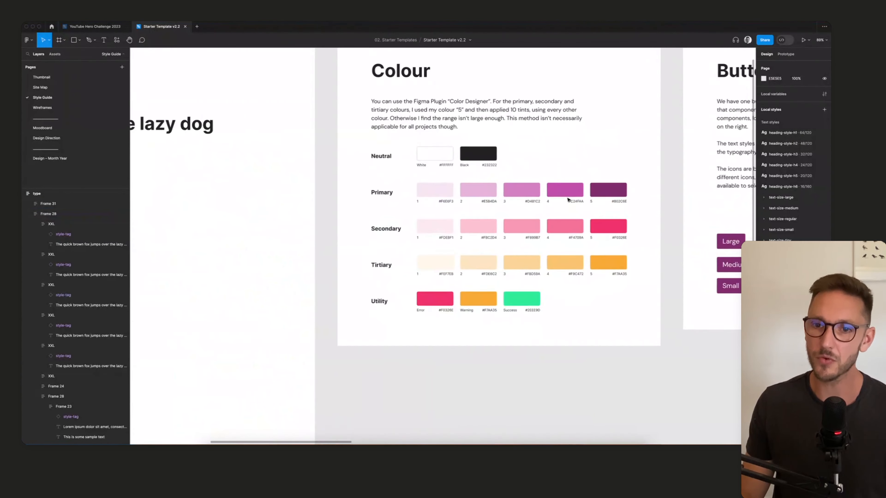
{"action": "scroll", "coordinate": [568, 199], "scroll_direction": "right", "scroll_amount": 4}
{"action": "scroll", "coordinate": [603, 234], "scroll_direction": "up", "scroll_amount": 1}
{"action": "scroll", "coordinate": [604, 230], "scroll_direction": "right", "scroll_amount": 2}
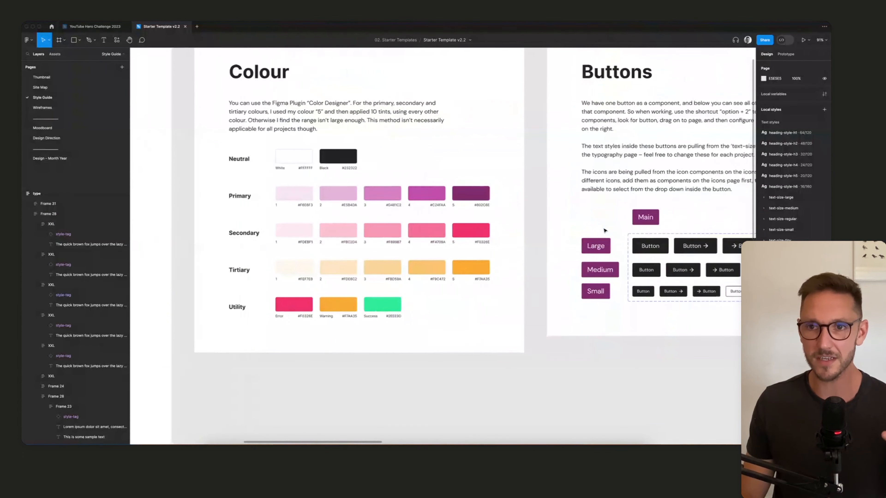
{"action": "scroll", "coordinate": [604, 230], "scroll_direction": "right", "scroll_amount": 10}
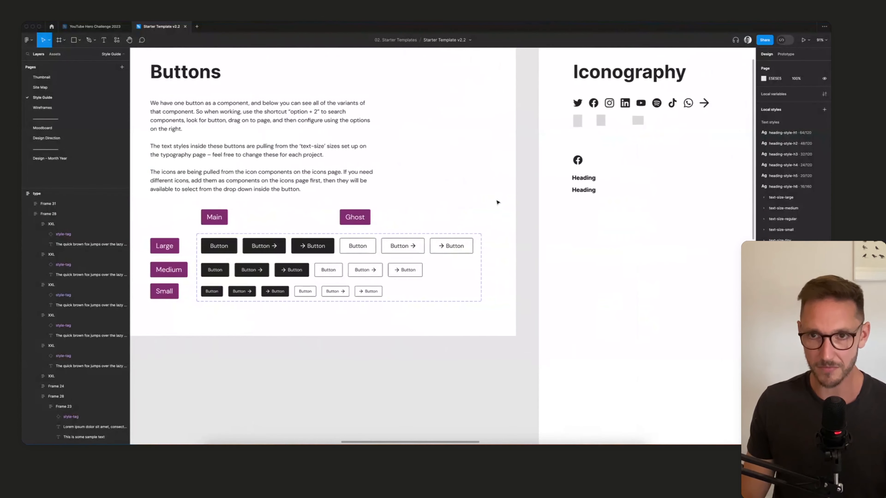
{"action": "scroll", "coordinate": [586, 192], "scroll_direction": "left", "scroll_amount": 3}
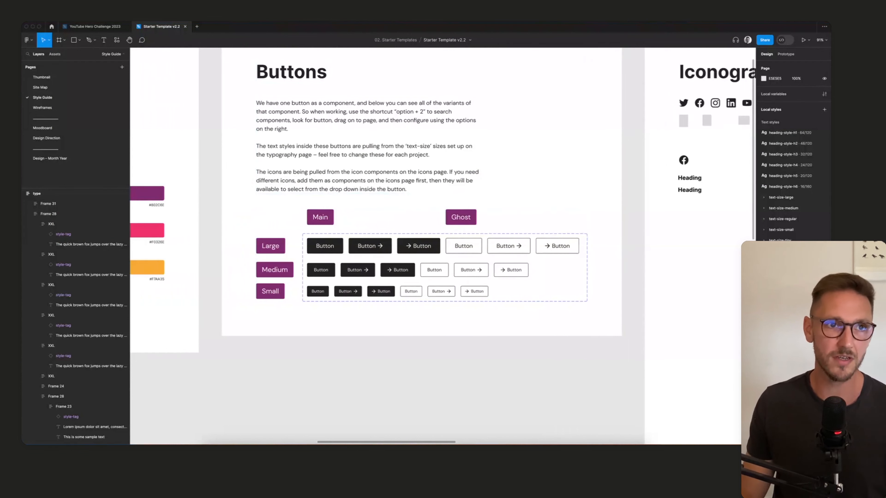
Step: Return to the YouTube Hero Challenge 2023 file and recolour the newest frame's light grey accents to light green 96EF94
{"action": "left_click", "coordinate": [111, 27]}
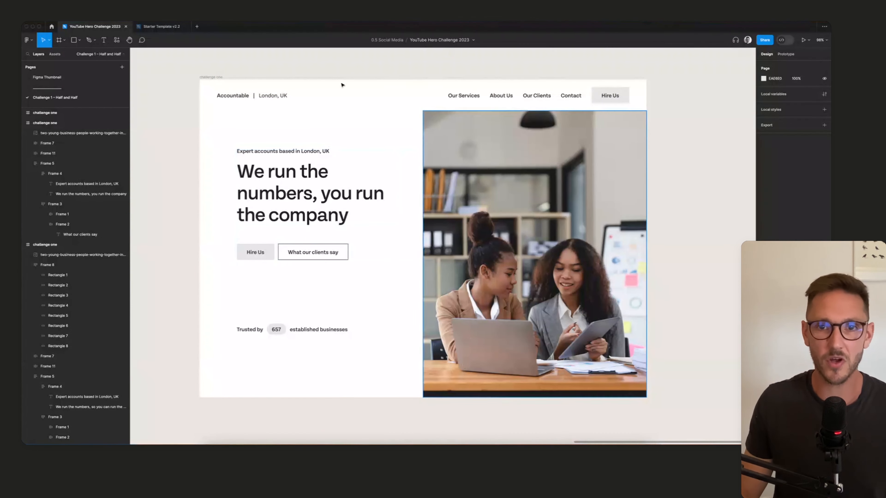
{"action": "left_click", "coordinate": [214, 77]}
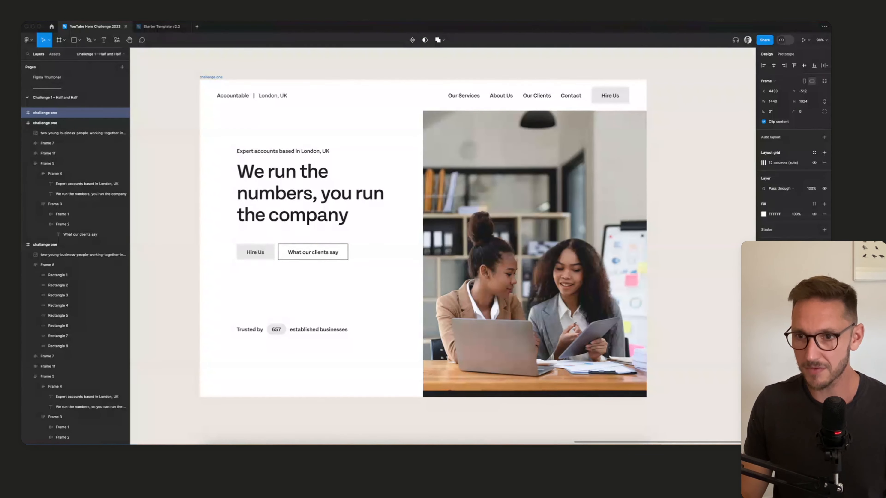
{"action": "left_click", "coordinate": [706, 238]}
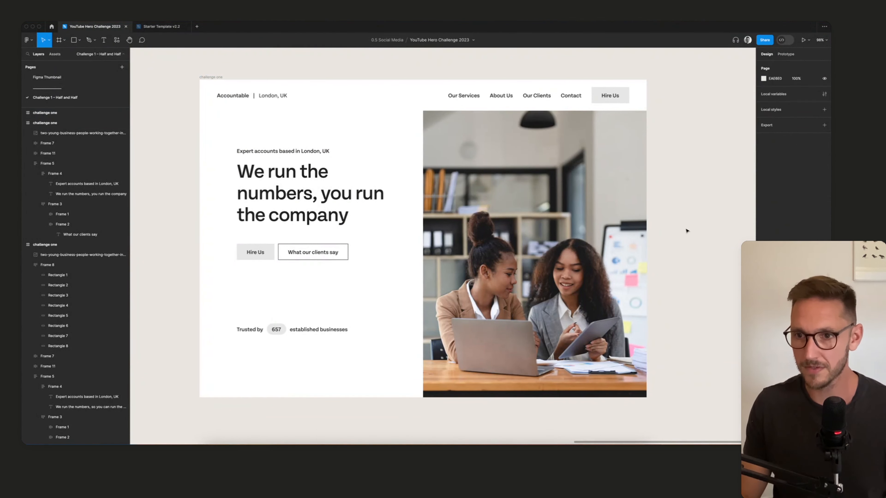
{"action": "left_click", "coordinate": [225, 79]}
{"action": "left_click", "coordinate": [763, 266]}
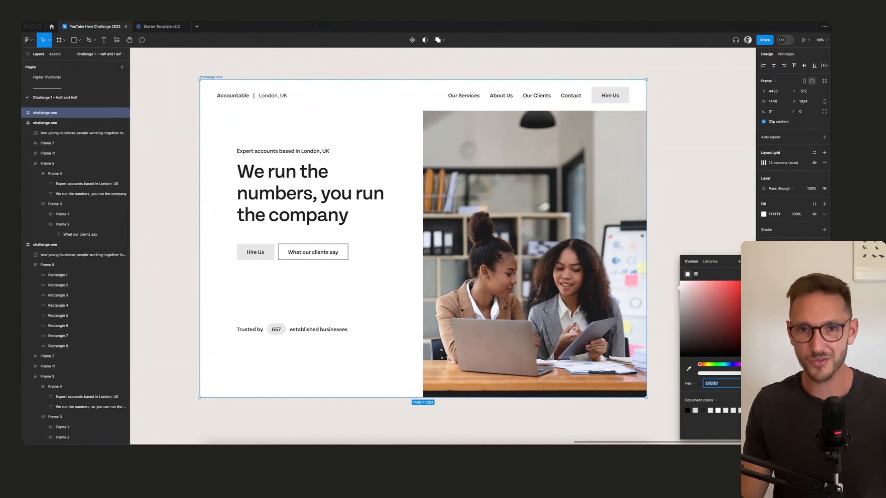
{"action": "left_click", "coordinate": [715, 364]}
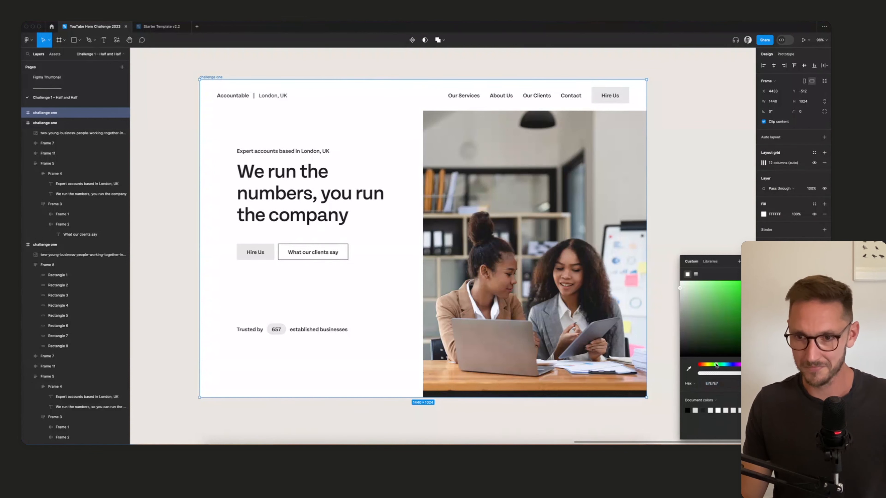
{"action": "left_click_drag", "start_coordinate": [715, 310], "coordinate": [710, 288]}
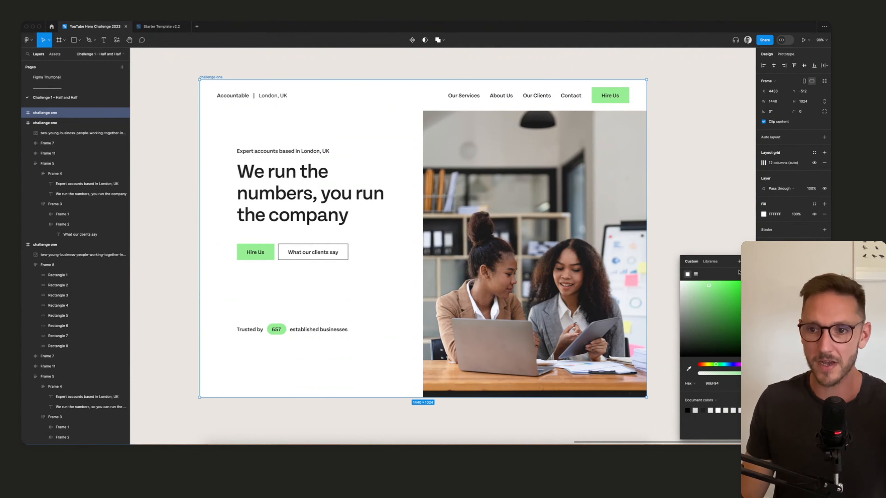
{"action": "left_click", "coordinate": [712, 266]}
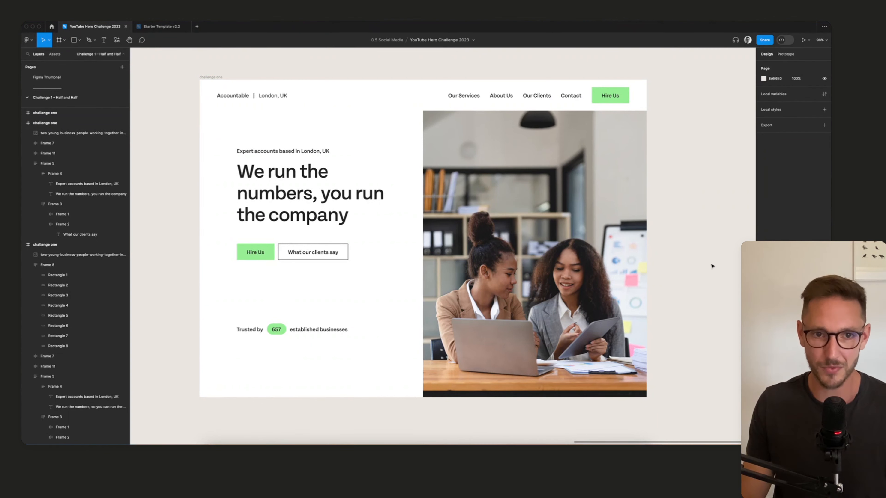
Step: Examine the green-accented hero up close, checking the headline block, the buttons and the "Trusted by" line
{"action": "scroll", "coordinate": [712, 266], "scroll_direction": "up", "scroll_amount": 3}
{"action": "left_click_drag", "start_coordinate": [710, 262], "coordinate": [749, 271]}
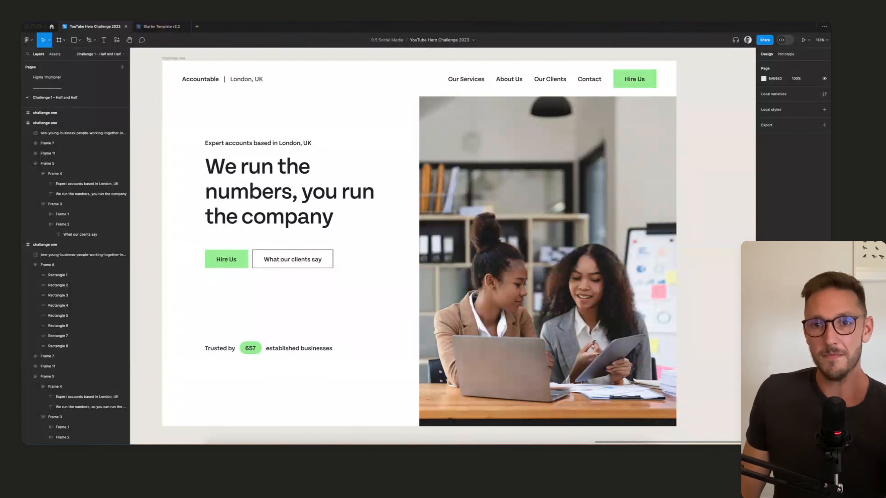
{"action": "scroll", "coordinate": [443, 246], "scroll_direction": "up", "scroll_amount": 1}
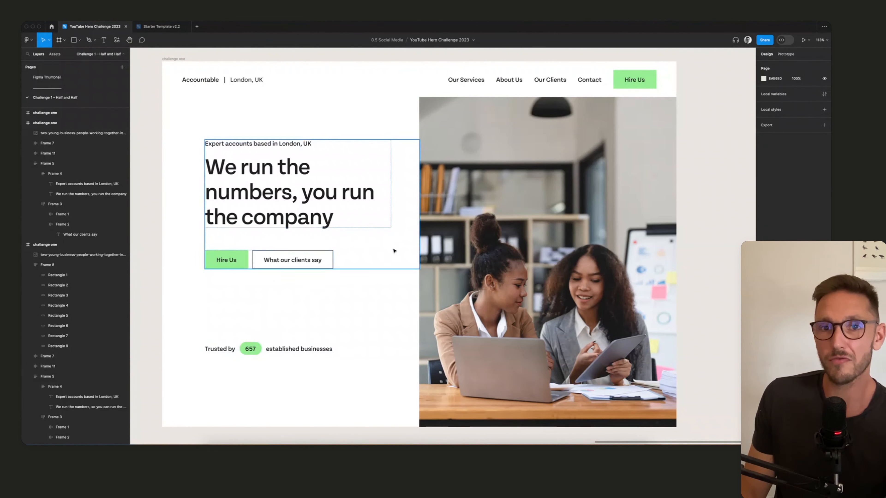
{"action": "scroll", "coordinate": [701, 277], "scroll_direction": "down", "scroll_amount": 1}
{"action": "scroll", "coordinate": [700, 278], "scroll_direction": "down", "scroll_amount": 2}
{"action": "scroll", "coordinate": [700, 278], "scroll_direction": "up", "scroll_amount": 3}
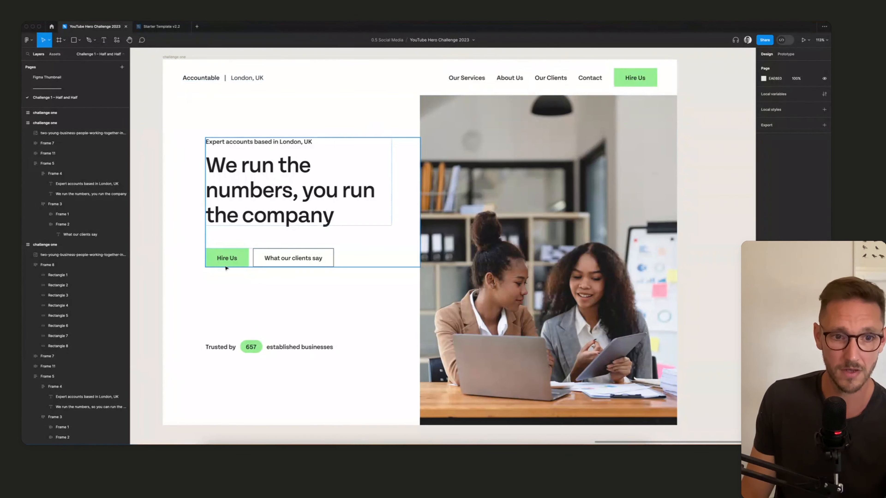
{"action": "left_click", "coordinate": [270, 352]}
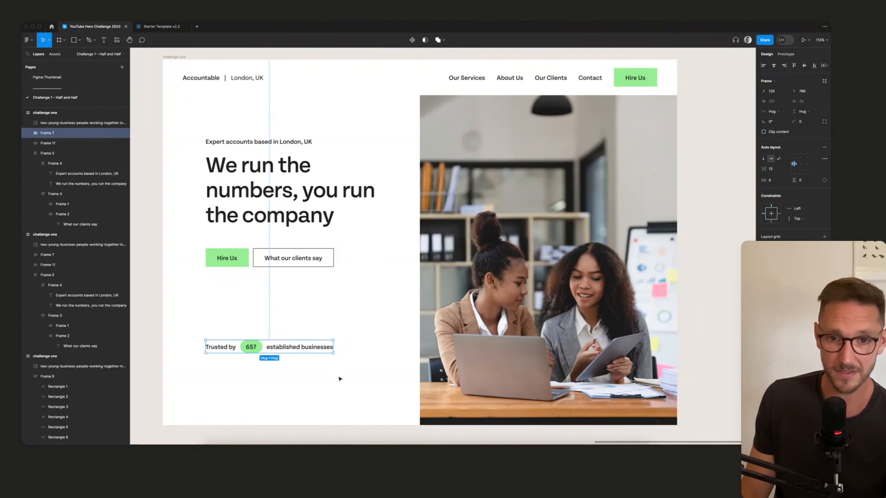
{"action": "left_click", "coordinate": [353, 379]}
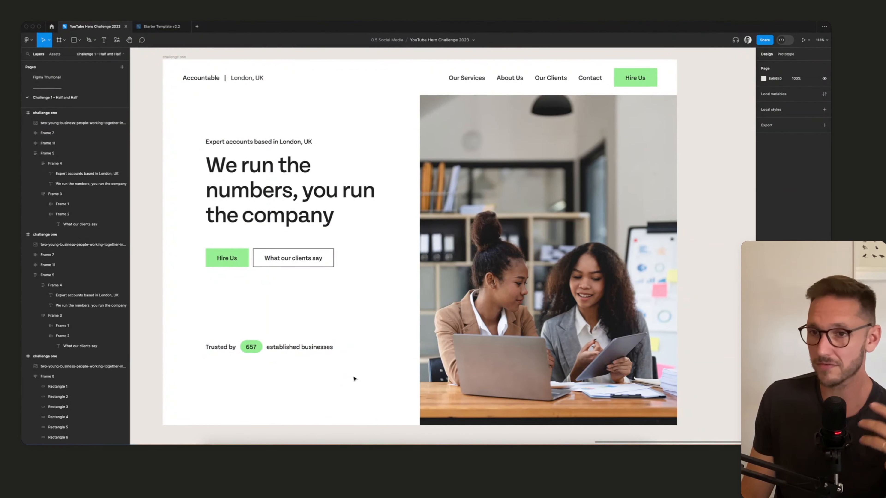
{"action": "left_click", "coordinate": [325, 348]}
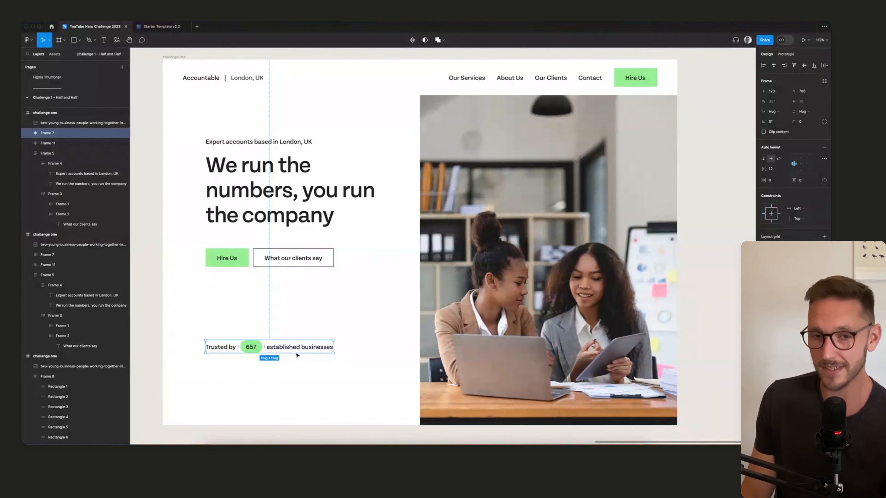
{"action": "left_click", "coordinate": [346, 375]}
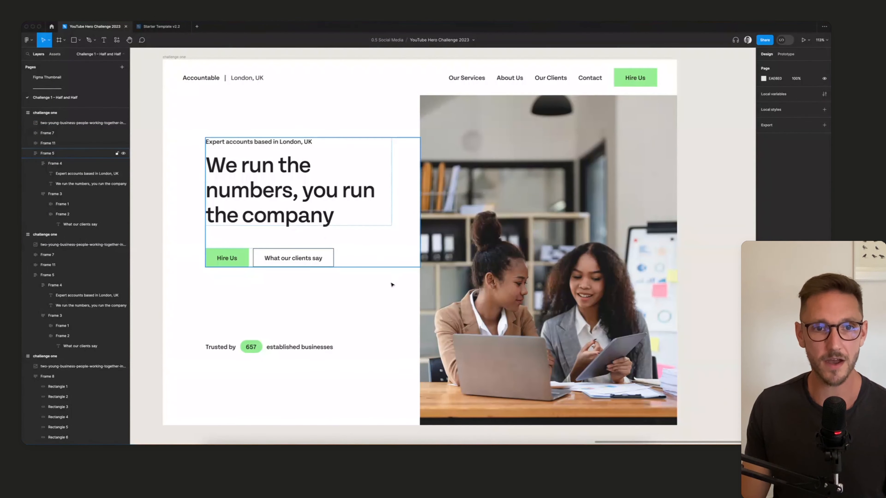
Step: Move the "Trusted by" line up to Y 745 and draw a grey logo placeholder rectangle about 133 × 54 beneath it
{"action": "left_click_drag", "start_coordinate": [289, 343], "coordinate": [293, 330]}
{"action": "left_click", "coordinate": [80, 40]}
{"action": "left_click", "coordinate": [77, 57]}
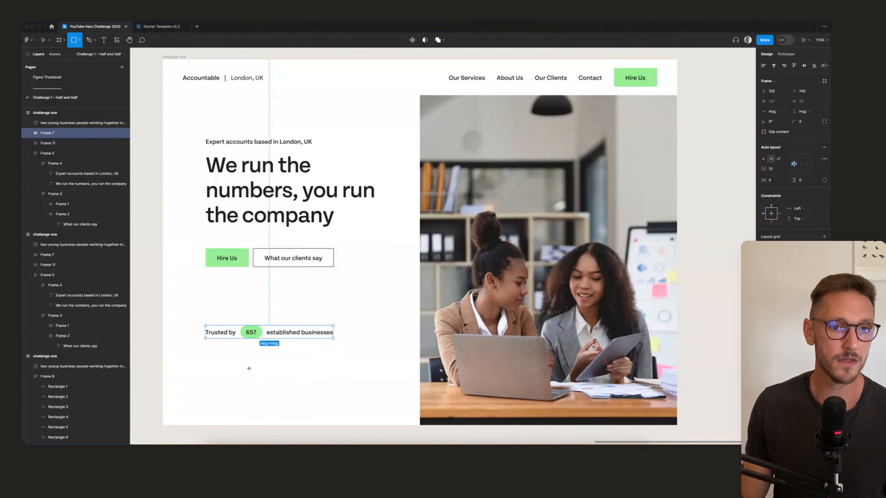
{"action": "mouse_move", "coordinate": [205, 348]}
{"action": "left_mouse_down"}
{"action": "mouse_move", "coordinate": [255, 366]}
{"action": "mouse_move", "coordinate": [282, 359]}
{"action": "left_mouse_up"}
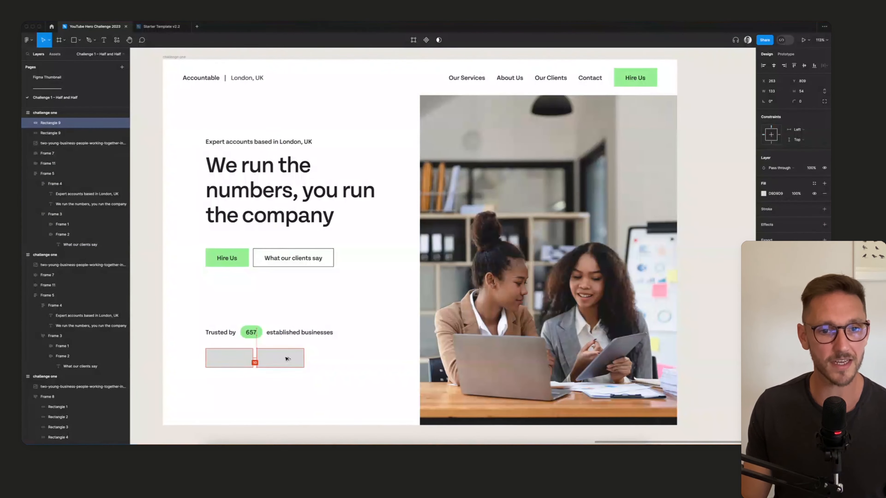
Step: Duplicate the placeholder into two rows of three logos and wrap them in a vertical auto layout with a gap of 11
{"action": "key", "text": "super+d"}
{"action": "left_click_drag", "start_coordinate": [172, 365], "coordinate": [330, 384]}
{"action": "key", "text": "shift+a"}
{"action": "key", "text": "Return"}
{"action": "left_click", "coordinate": [343, 352], "text": "shift"}
{"action": "key", "text": "shift+a"}
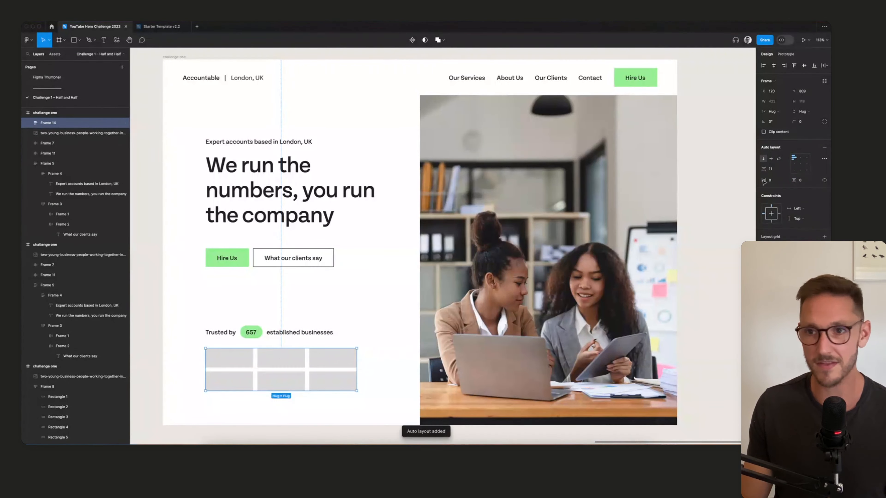
{"action": "left_click", "coordinate": [712, 220]}
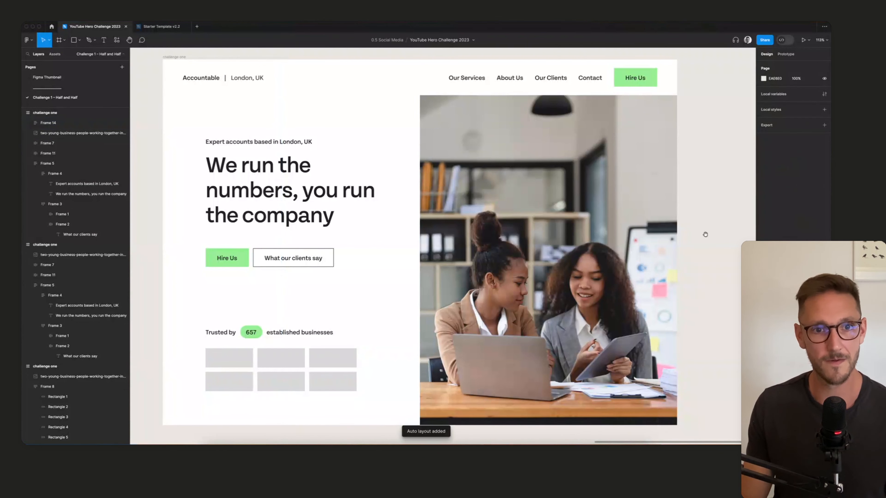
{"action": "scroll", "coordinate": [702, 234], "scroll_direction": "up", "scroll_amount": 1}
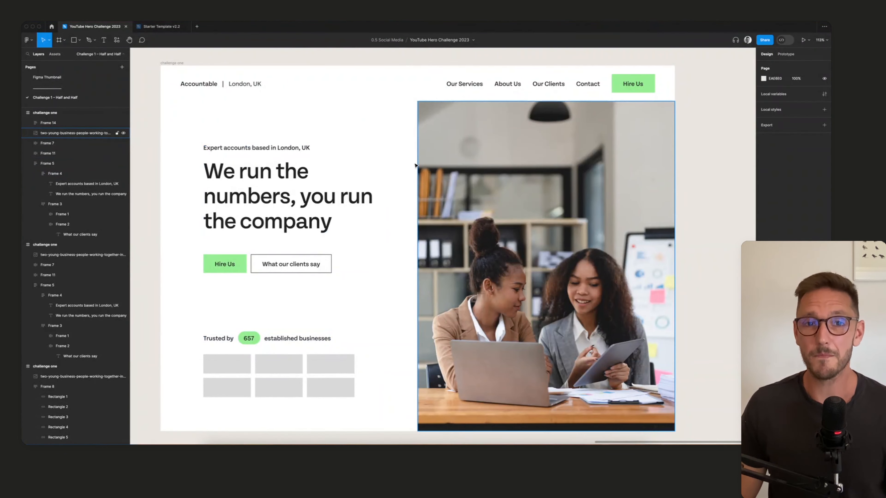
Step: Set the newest "challenge one" frame's background fill to the off-white F8F8F8
{"action": "left_click", "coordinate": [172, 64]}
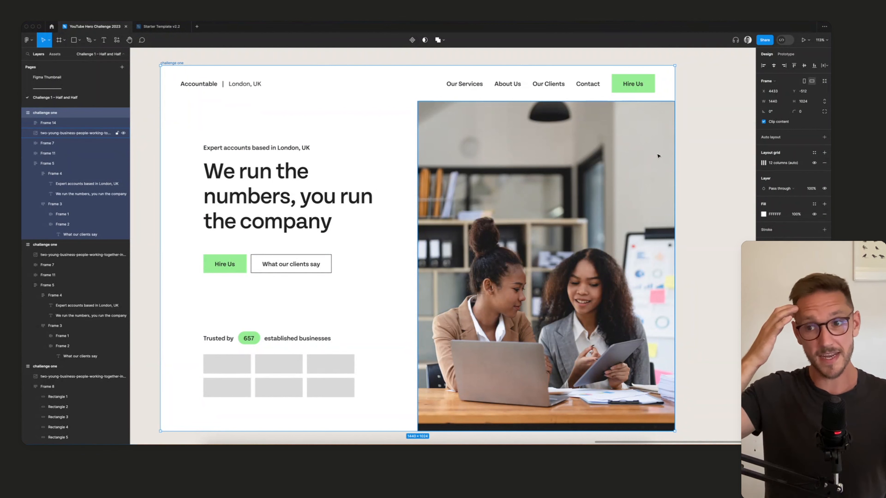
{"action": "left_click", "coordinate": [763, 215]}
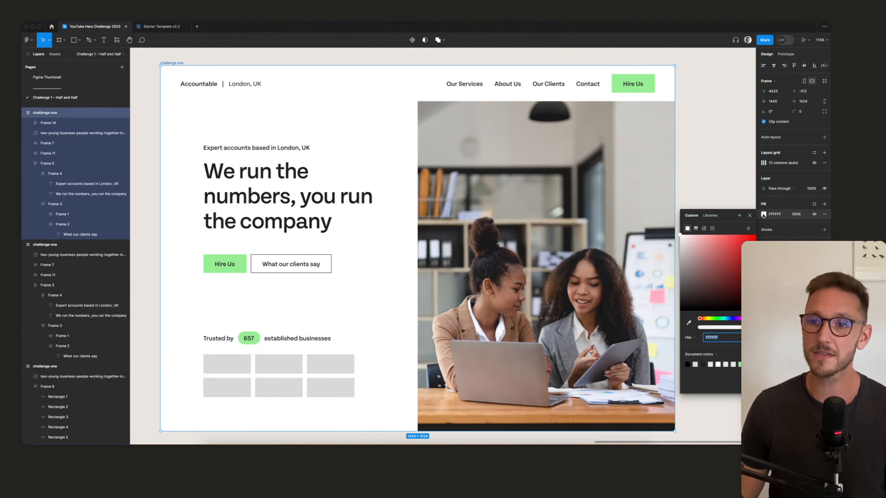
{"action": "left_click", "coordinate": [782, 203]}
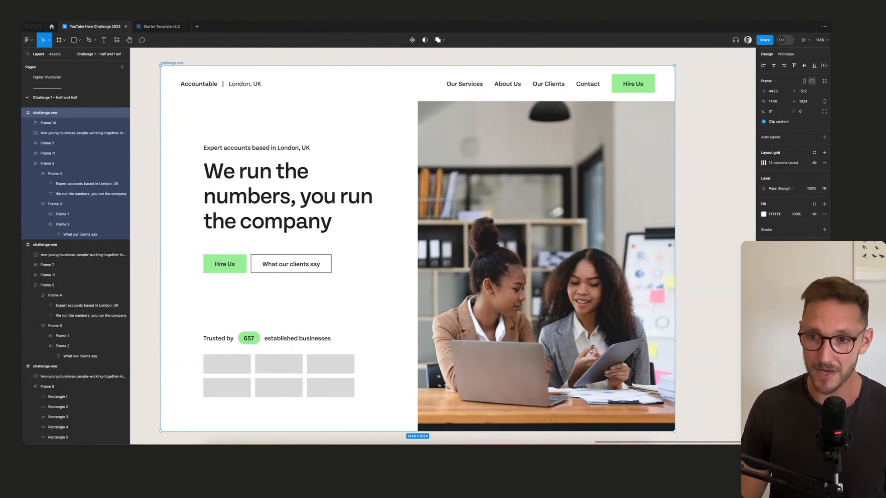
{"action": "left_click", "coordinate": [763, 214]}
{"action": "left_click_drag", "start_coordinate": [680, 282], "coordinate": [681, 286]}
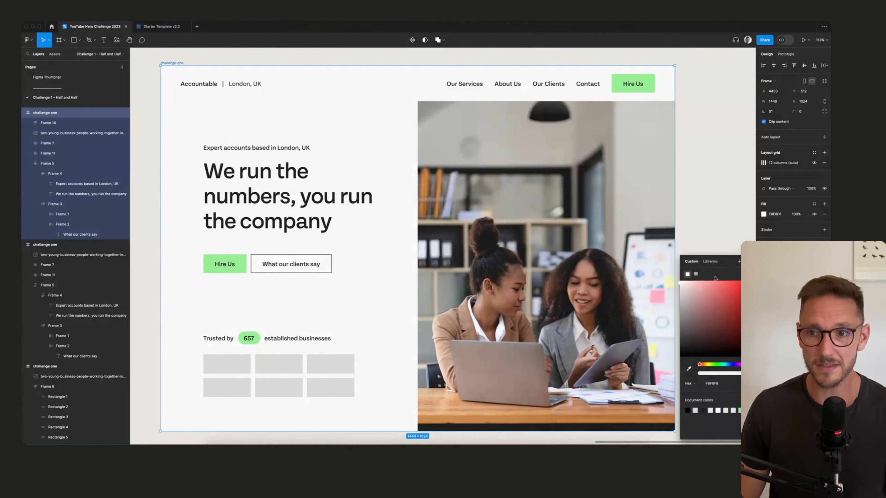
{"action": "left_click", "coordinate": [727, 250]}
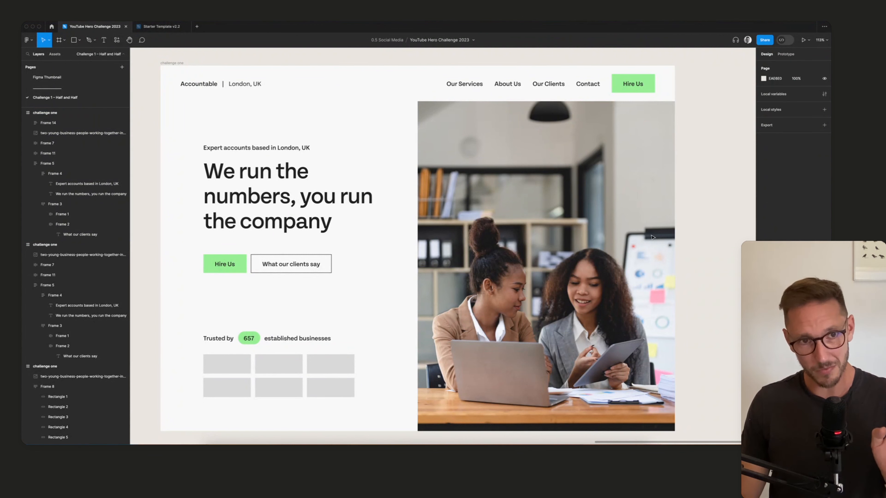
{"action": "scroll", "coordinate": [275, 202], "scroll_direction": "up", "scroll_amount": 1}
{"action": "scroll", "coordinate": [274, 202], "scroll_direction": "right", "scroll_amount": 1}
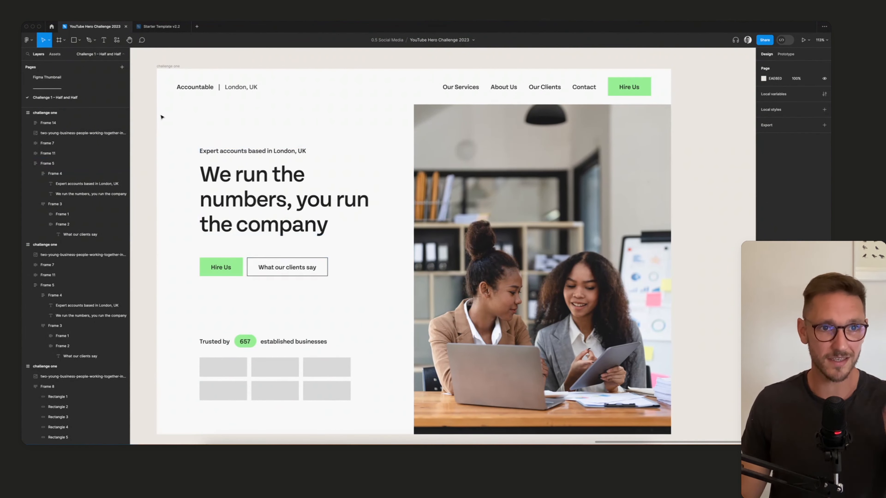
Step: Duplicate the off-white "challenge one" hero frame and place the copy to its right
{"action": "scroll", "coordinate": [162, 117], "scroll_direction": "left", "scroll_amount": 1}
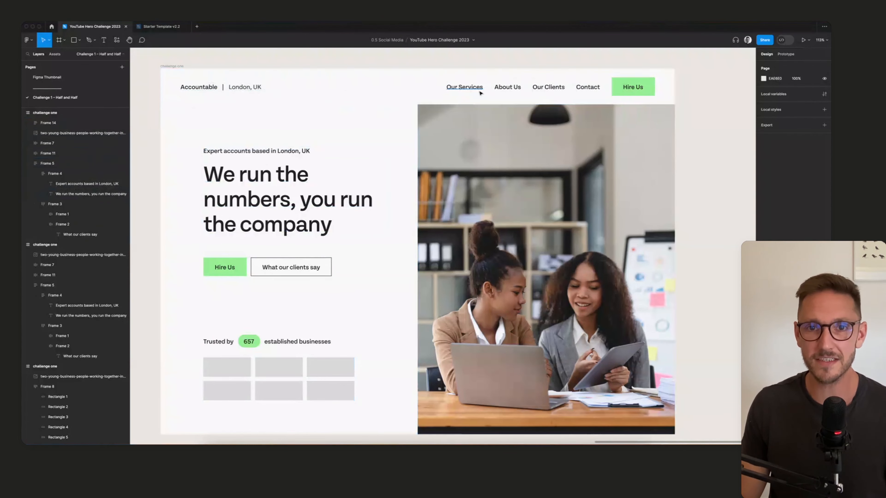
{"action": "scroll", "coordinate": [497, 102], "scroll_direction": "down", "scroll_amount": 5}
{"action": "left_click_drag", "start_coordinate": [386, 74], "coordinate": [529, 112]}
{"action": "left_click", "coordinate": [654, 74]}
{"action": "scroll", "coordinate": [558, 83], "scroll_direction": "right", "scroll_amount": 3}
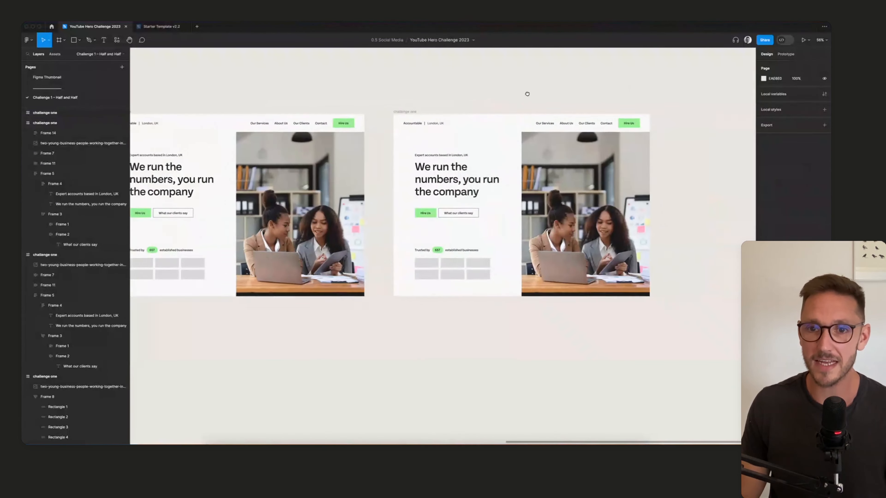
{"action": "scroll", "coordinate": [544, 105], "scroll_direction": "up", "scroll_amount": 5}
{"action": "scroll", "coordinate": [546, 105], "scroll_direction": "down", "scroll_amount": 2}
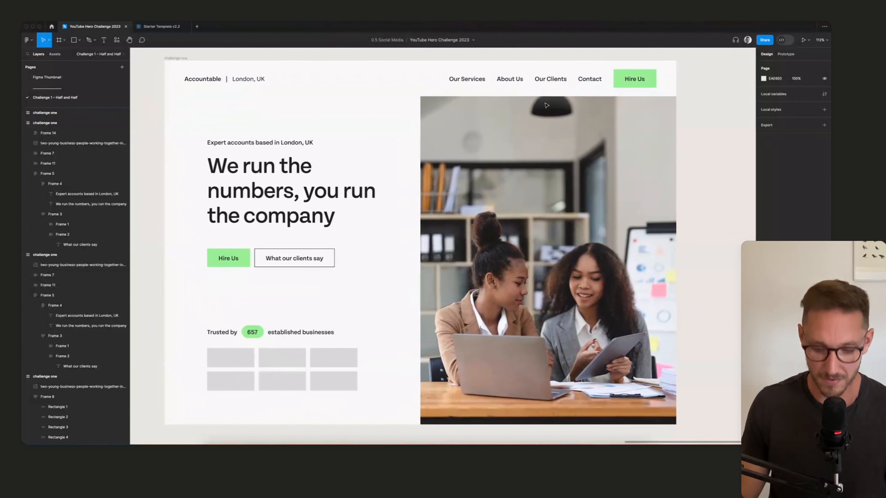
Step: Run the Feather Icons plugin, search it for "chevr" and insert the chevron-down icon
{"action": "key", "text": "super+slash"}
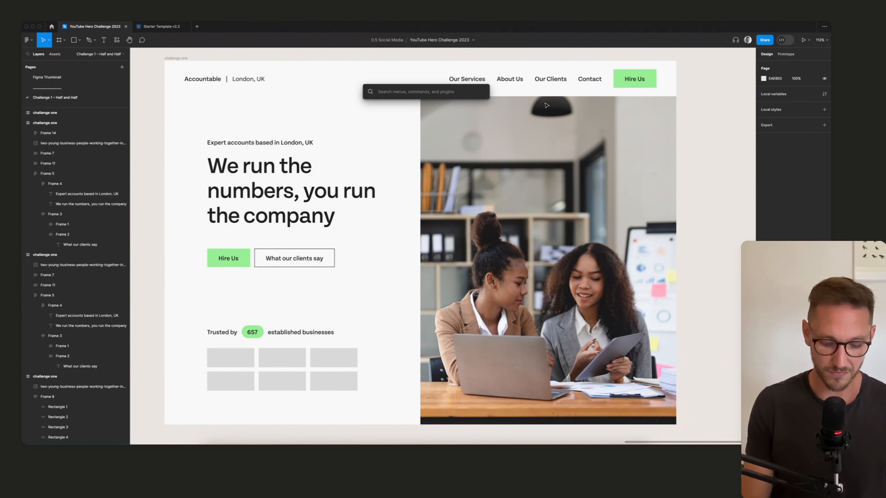
{"action": "type", "text": "icon"}
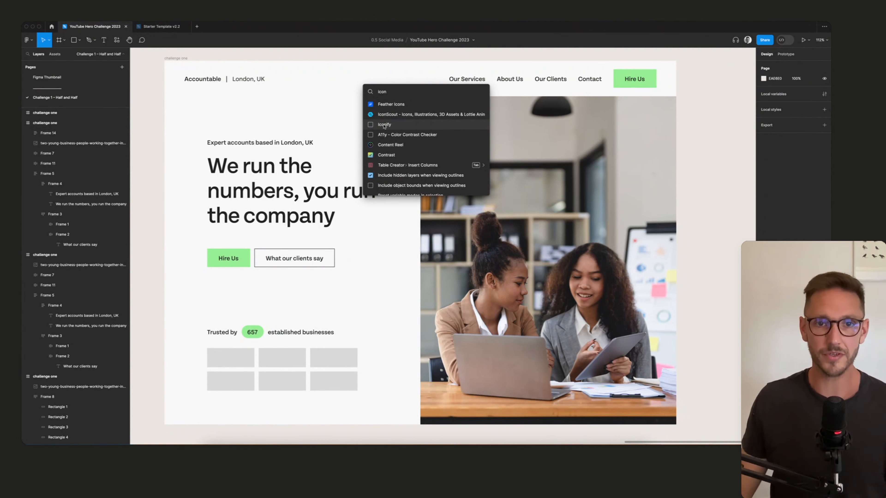
{"action": "left_click", "coordinate": [397, 107]}
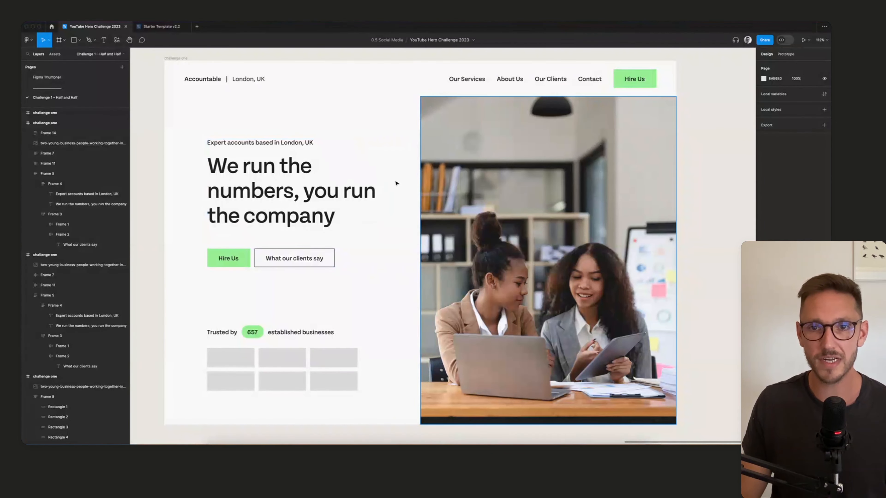
{"action": "left_click_drag", "start_coordinate": [629, 225], "coordinate": [550, 157]}
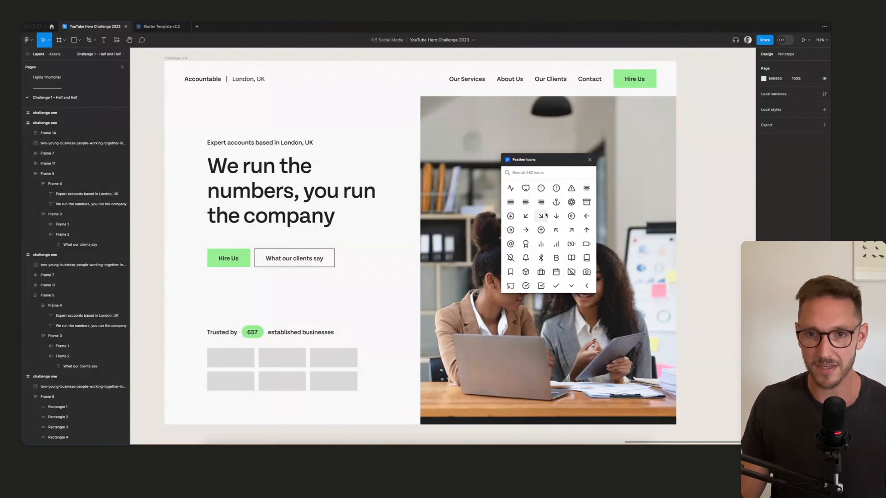
{"action": "left_click", "coordinate": [537, 173]}
{"action": "type", "text": "chevr"}
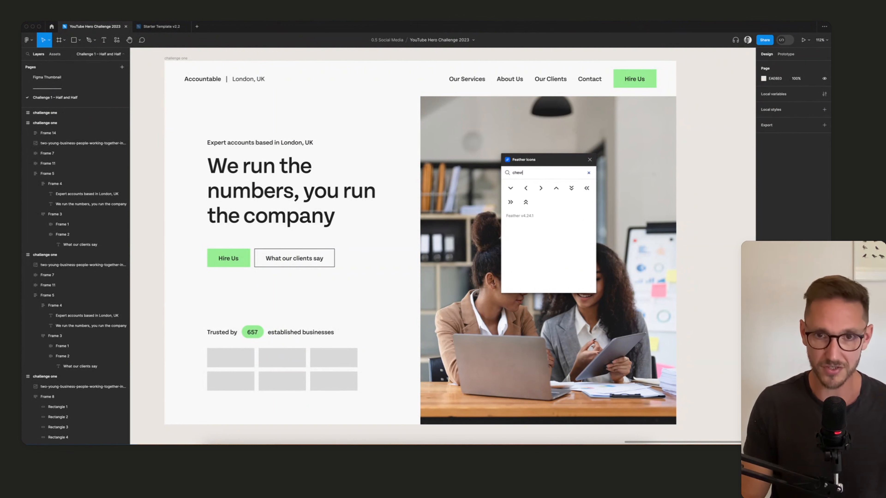
{"action": "left_click", "coordinate": [510, 188]}
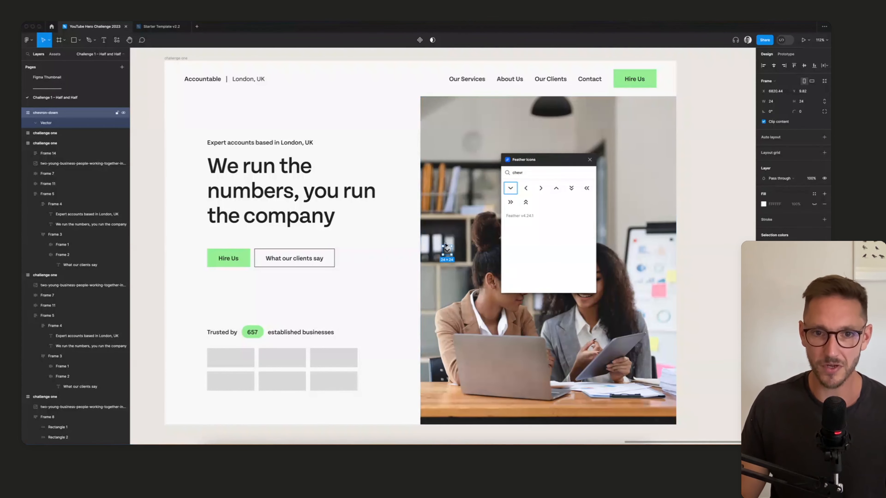
Step: Close the icon plugin and place the chevron inside the duplicate's navigation row, directly after "Our Services"
{"action": "left_click_drag", "start_coordinate": [446, 245], "coordinate": [427, 210]}
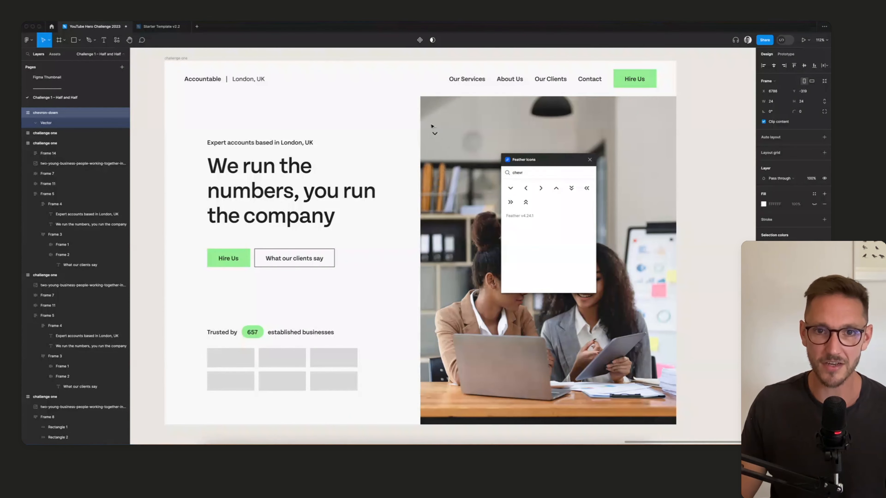
{"action": "left_click_drag", "start_coordinate": [432, 126], "coordinate": [390, 111]}
{"action": "left_click_drag", "start_coordinate": [708, 124], "coordinate": [363, 112]}
{"action": "left_click", "coordinate": [589, 160]}
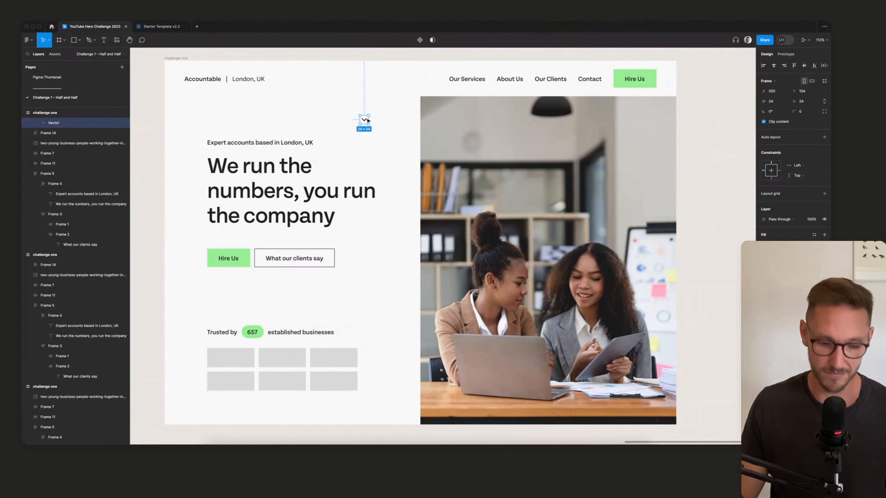
{"action": "key", "text": "ctrl+x"}
{"action": "left_click", "coordinate": [477, 79], "text": "ctrl"}
{"action": "key", "text": "ctrl+v"}
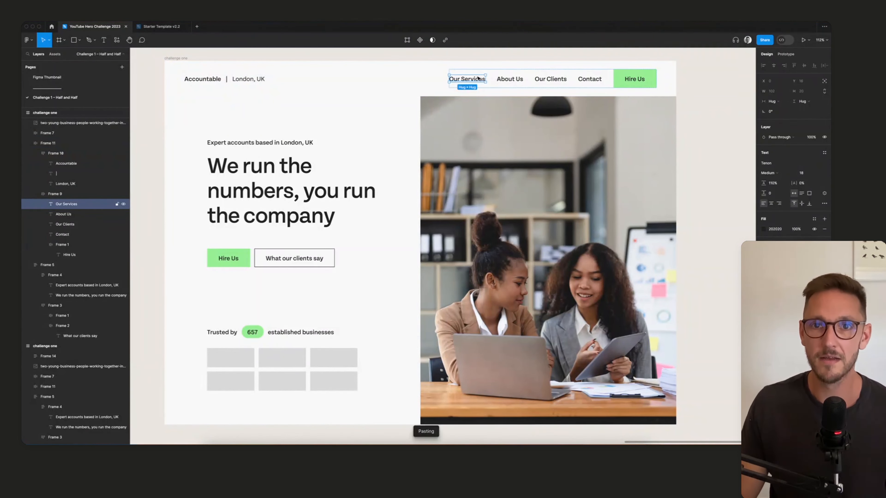
{"action": "scroll", "coordinate": [481, 70], "scroll_direction": "up", "scroll_amount": 10}
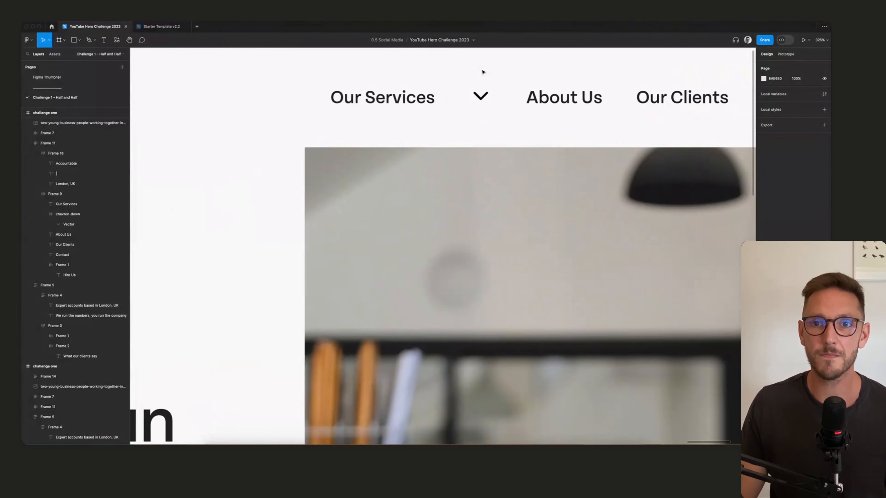
Step: Wrap the "Our Services" link and the chevron in their own horizontal auto layout with a gap of 8
{"action": "left_click", "coordinate": [408, 102]}
{"action": "double_click", "coordinate": [408, 102]}
{"action": "double_click", "coordinate": [407, 103]}
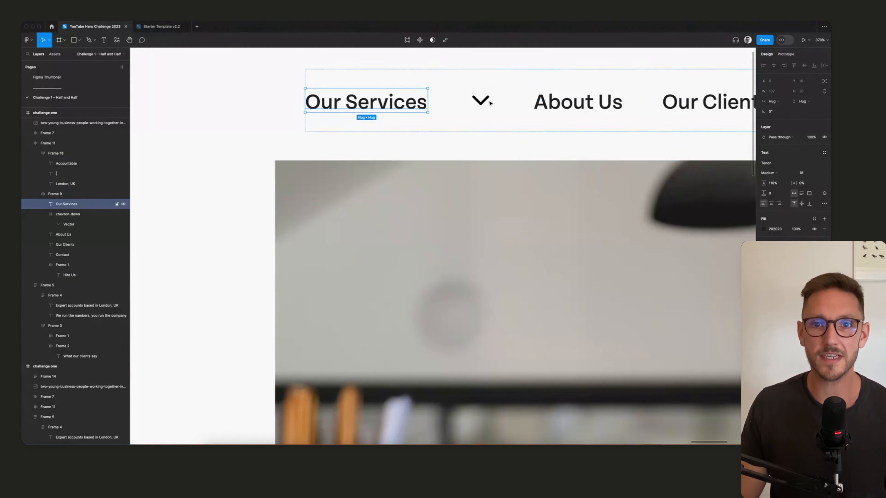
{"action": "left_click", "coordinate": [486, 101], "text": "shift"}
{"action": "key", "text": "shift+a"}
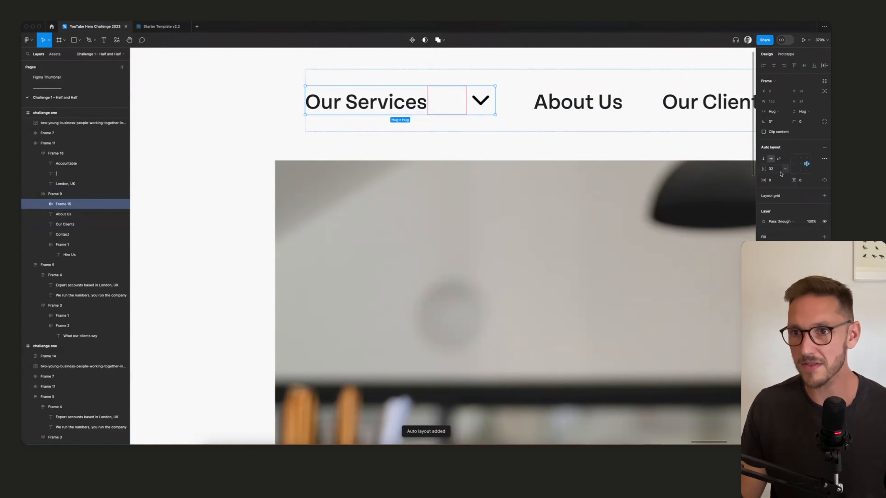
{"action": "type", "text": "8"}
{"action": "key", "text": "Tab"}
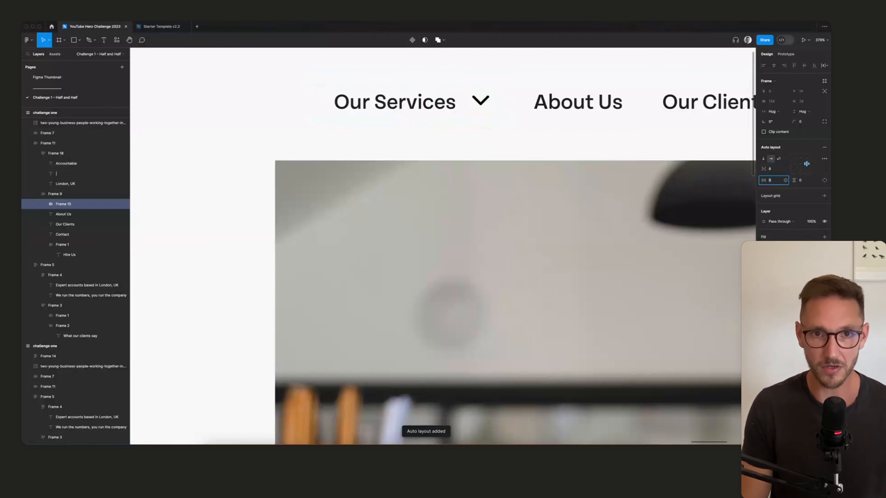
Step: Tighten the gap between "Our Services" and its chevron, trying 2 and settling on 4
{"action": "left_click", "coordinate": [773, 170]}
{"action": "type", "text": "2"}
{"action": "key", "text": "Tab"}
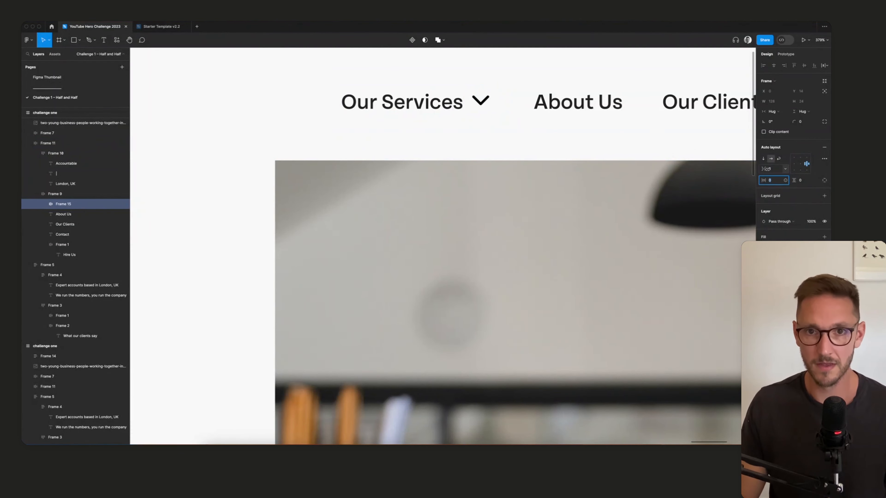
{"action": "left_click", "coordinate": [773, 170]}
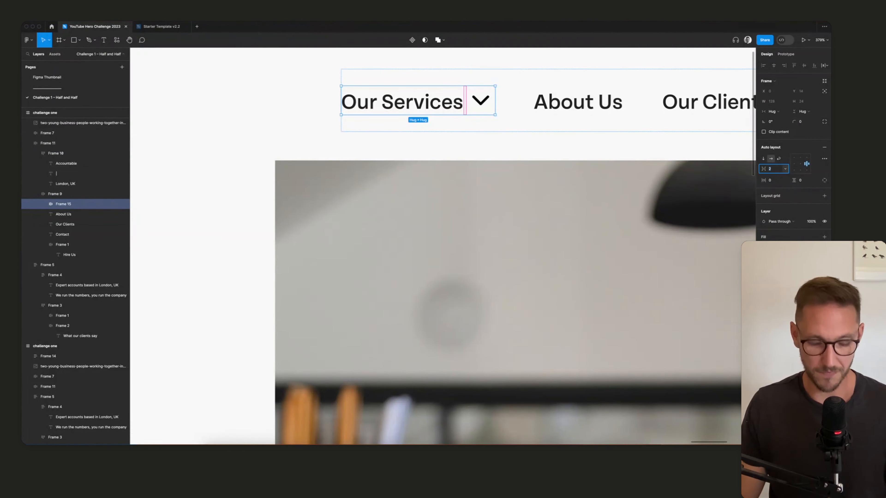
{"action": "type", "text": "4"}
{"action": "key", "text": "Tab"}
{"action": "scroll", "coordinate": [293, 99], "scroll_direction": "down", "scroll_amount": 5}
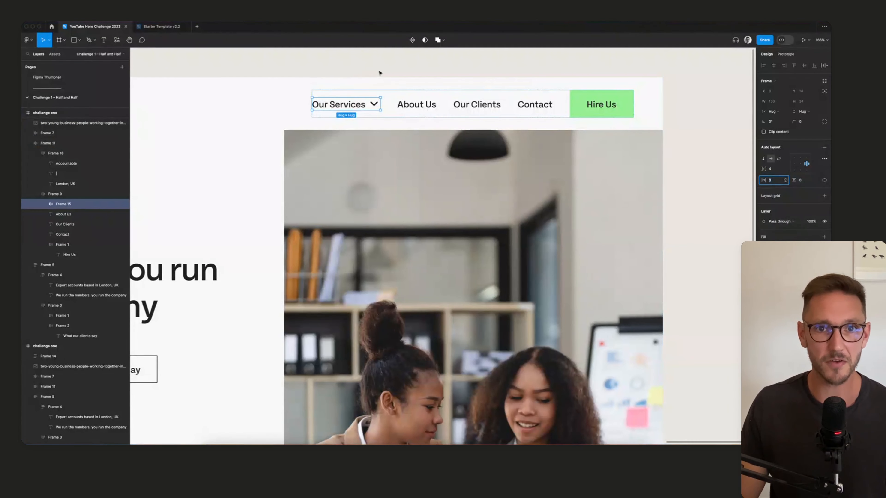
{"action": "left_click", "coordinate": [353, 107]}
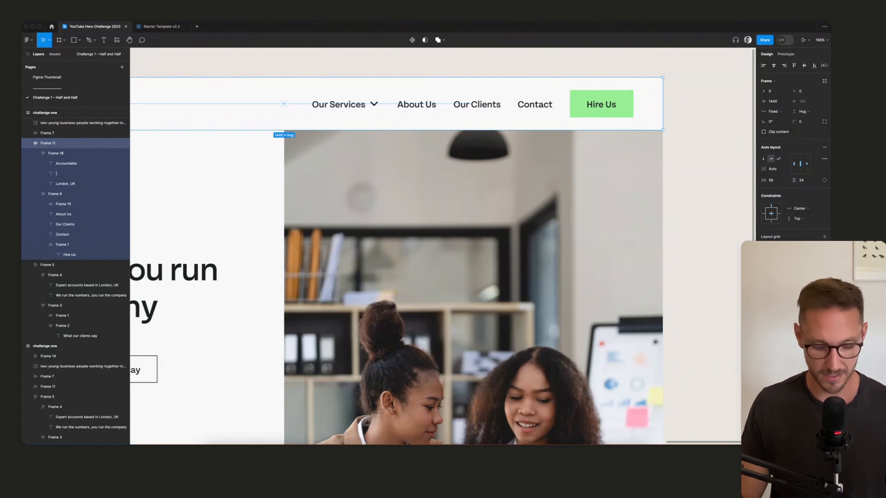
{"action": "left_click", "coordinate": [724, 268]}
Step: Try to find a logo plugin by searching the available commands for "logo"
{"action": "scroll", "coordinate": [724, 268], "scroll_direction": "down", "scroll_amount": 5}
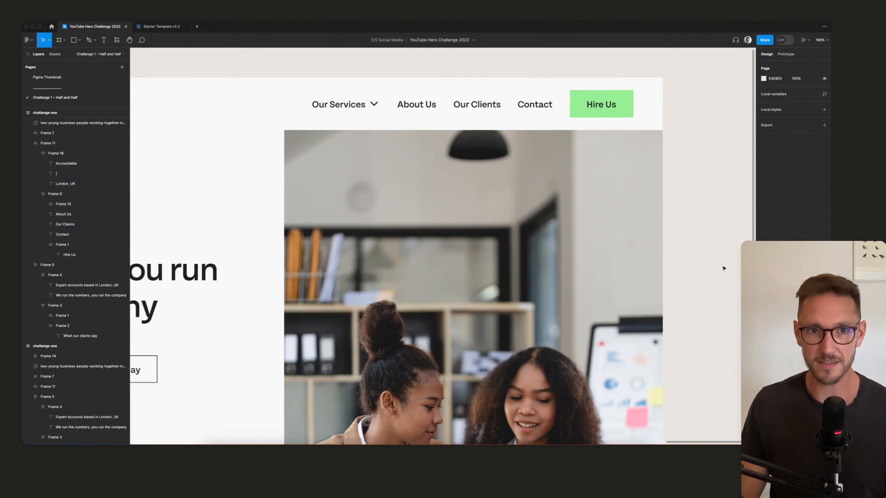
{"action": "scroll", "coordinate": [554, 181], "scroll_direction": "up", "scroll_amount": 3}
{"action": "scroll", "coordinate": [554, 180], "scroll_direction": "down", "scroll_amount": 5}
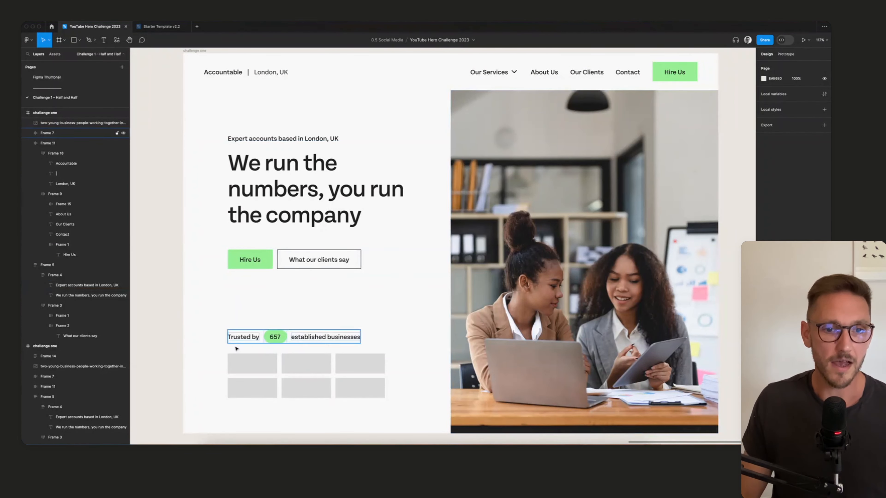
{"action": "key", "text": "super+slash"}
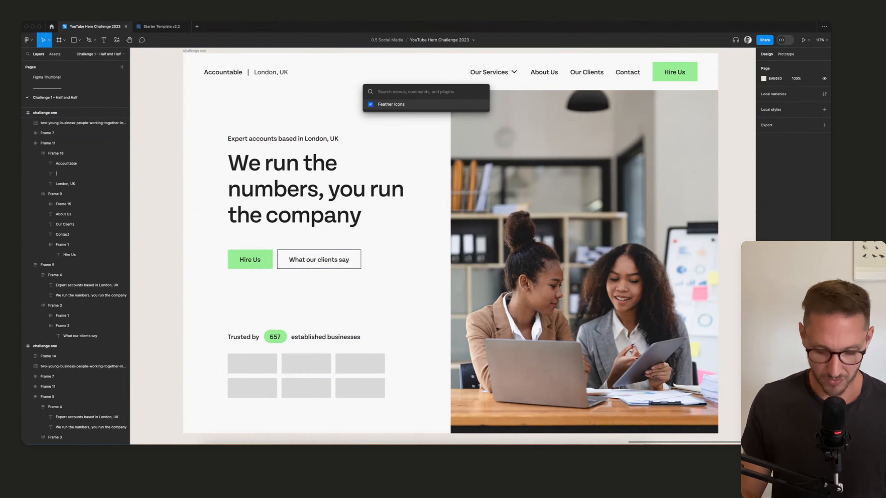
{"action": "type", "text": "logo"}
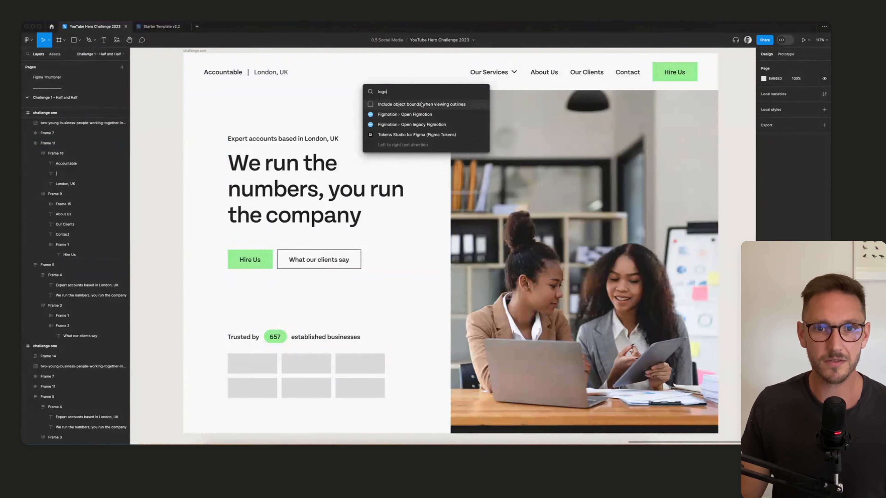
{"action": "left_click", "coordinate": [173, 96]}
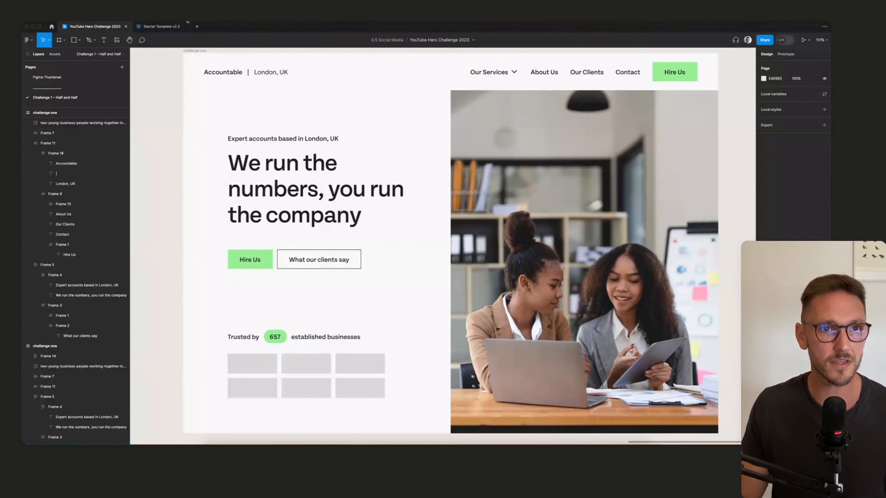
Step: Search the plugin library for "logo" and run the Logoipsum plugin
{"action": "left_click", "coordinate": [181, 17]}
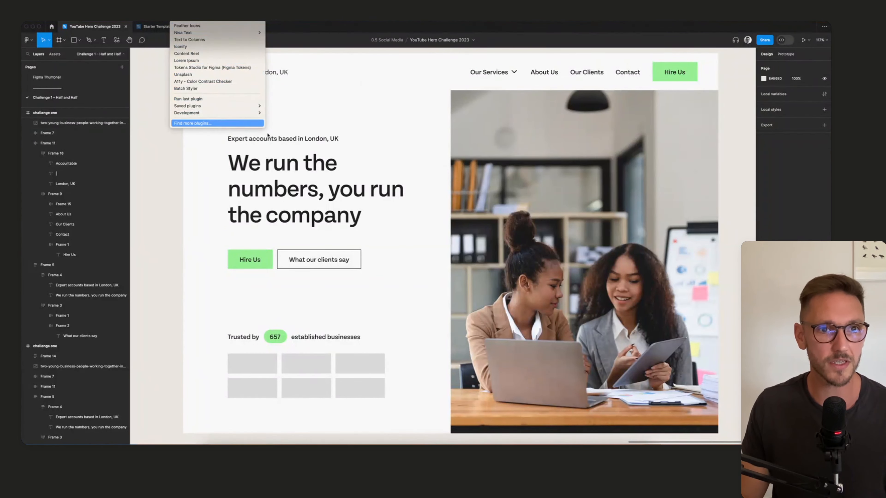
{"action": "left_click", "coordinate": [193, 123]}
{"action": "type", "text": "logo"}
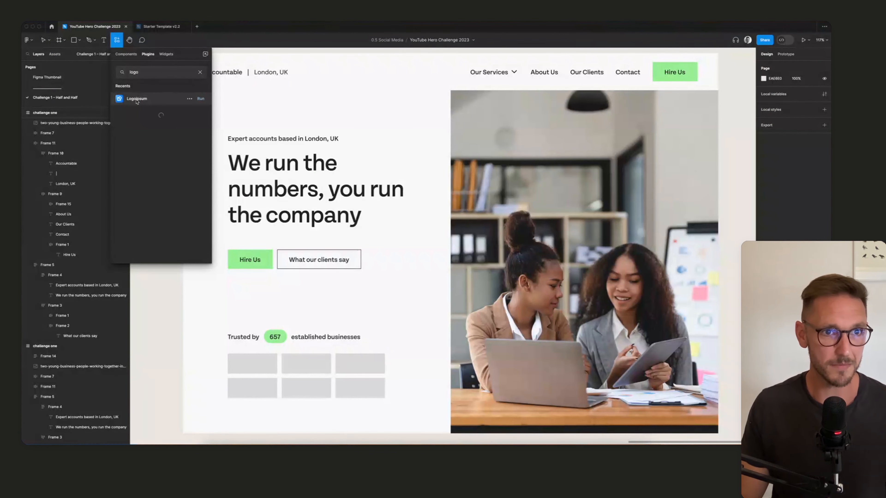
{"action": "left_click", "coordinate": [174, 99]}
{"action": "left_click", "coordinate": [174, 140]}
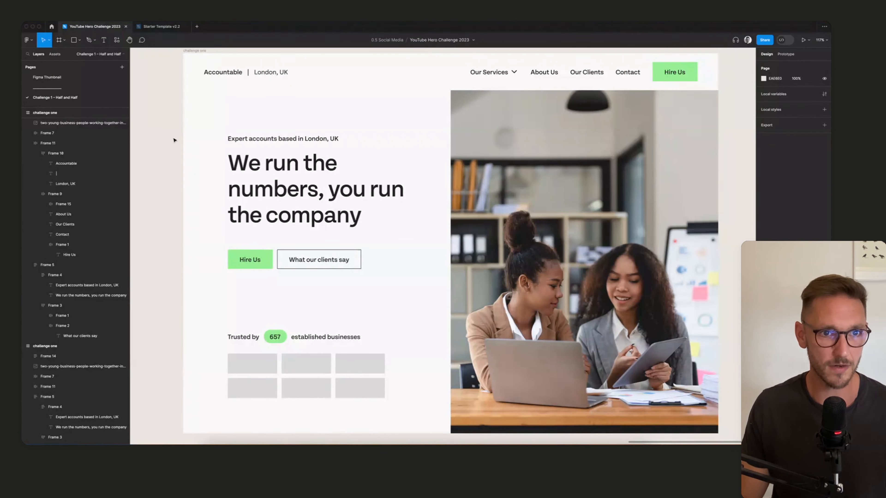
{"action": "scroll", "coordinate": [379, 173], "scroll_direction": "right", "scroll_amount": 2}
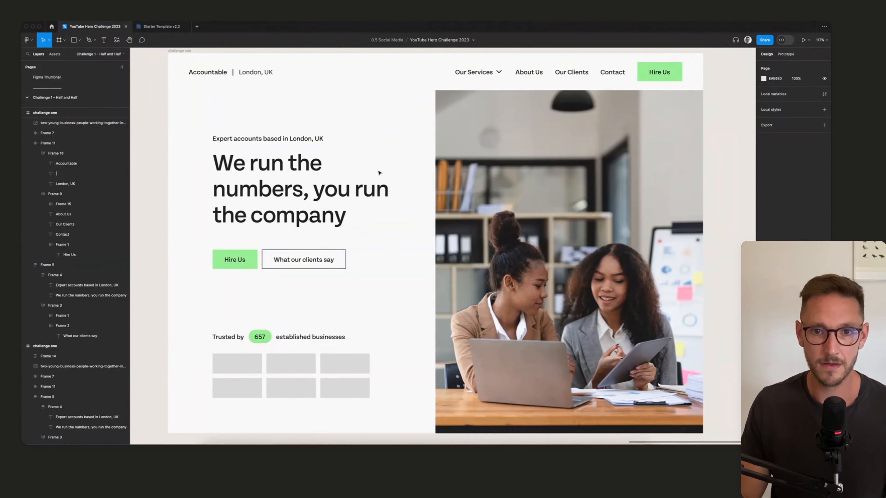
{"action": "scroll", "coordinate": [653, 201], "scroll_direction": "right", "scroll_amount": 1}
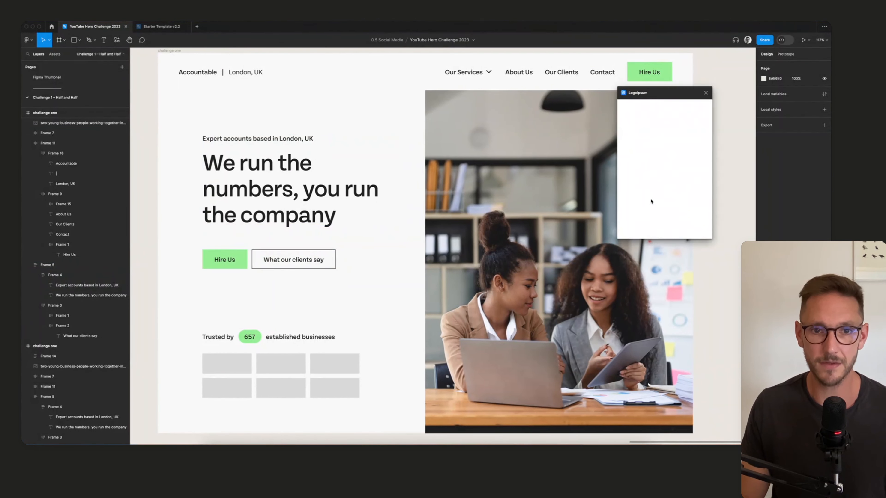
Step: Insert two black globe logos from Logoipsum, the one-line and the stacked version, on the empty canvas beside the hero frame
{"action": "scroll", "coordinate": [510, 115], "scroll_direction": "right", "scroll_amount": 15}
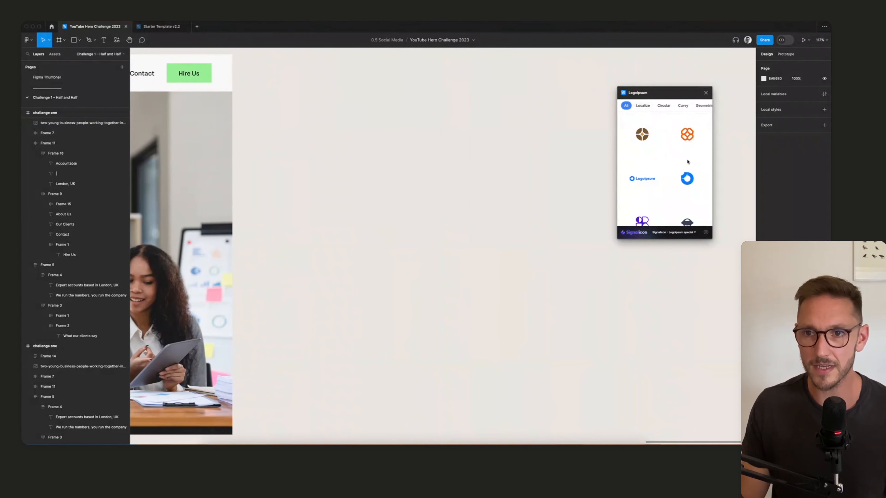
{"action": "scroll", "coordinate": [685, 158], "scroll_direction": "down", "scroll_amount": 10}
{"action": "scroll", "coordinate": [685, 159], "scroll_direction": "down", "scroll_amount": 10}
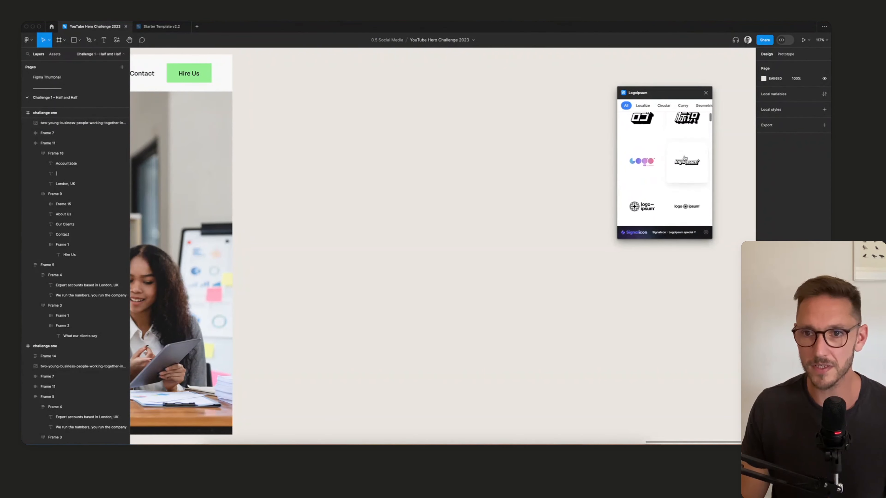
{"action": "scroll", "coordinate": [684, 159], "scroll_direction": "up", "scroll_amount": 1}
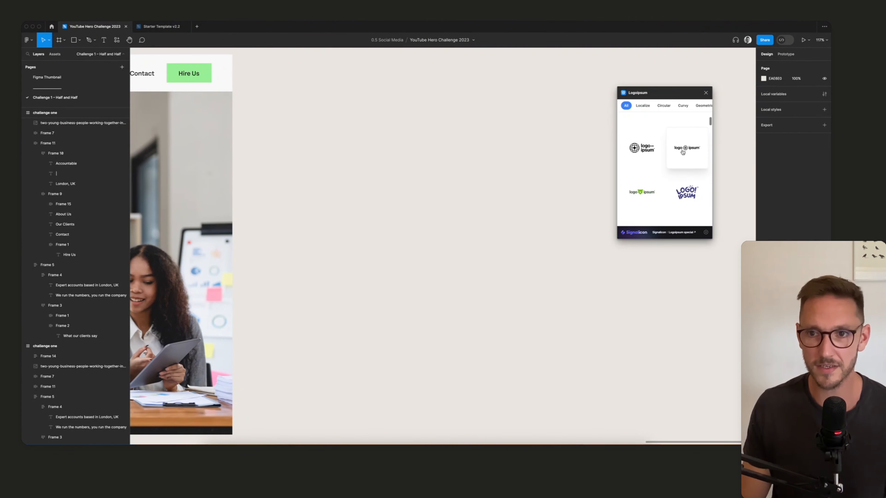
{"action": "left_click", "coordinate": [686, 149]}
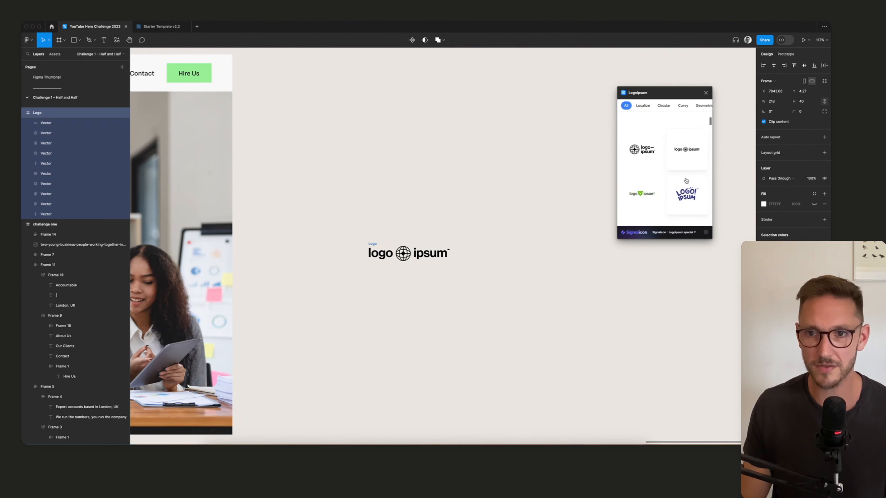
{"action": "left_click", "coordinate": [416, 194]}
{"action": "left_click", "coordinate": [643, 150]}
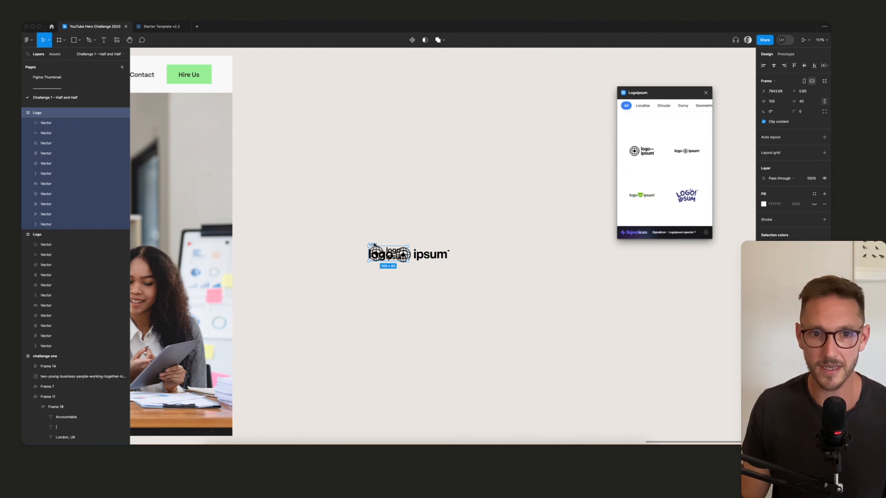
Step: Replace the overlapping stacked globe logo with a fresh Logoipsum copy placed above the one-line globe logo
{"action": "left_click_drag", "start_coordinate": [375, 245], "coordinate": [381, 200]}
{"action": "key", "text": "Delete"}
{"action": "scroll", "coordinate": [376, 243], "scroll_direction": "up", "scroll_amount": 1}
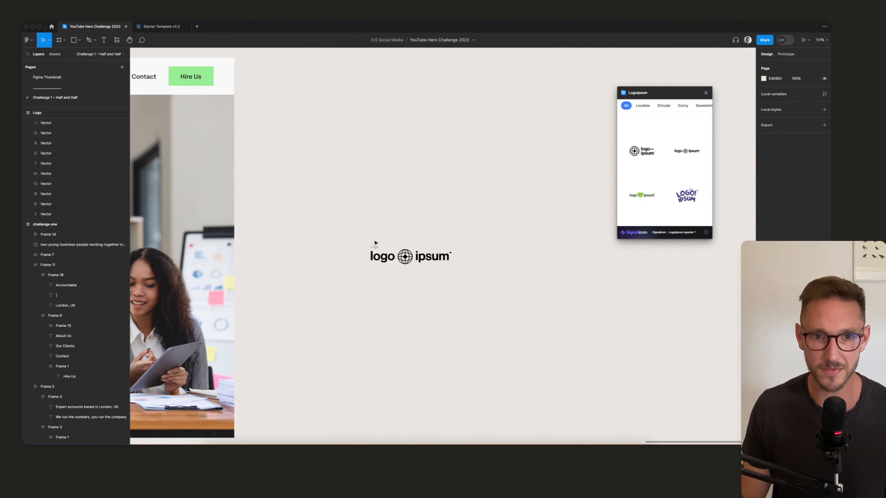
{"action": "scroll", "coordinate": [490, 191], "scroll_direction": "up", "scroll_amount": 4}
{"action": "scroll", "coordinate": [490, 192], "scroll_direction": "right", "scroll_amount": 2}
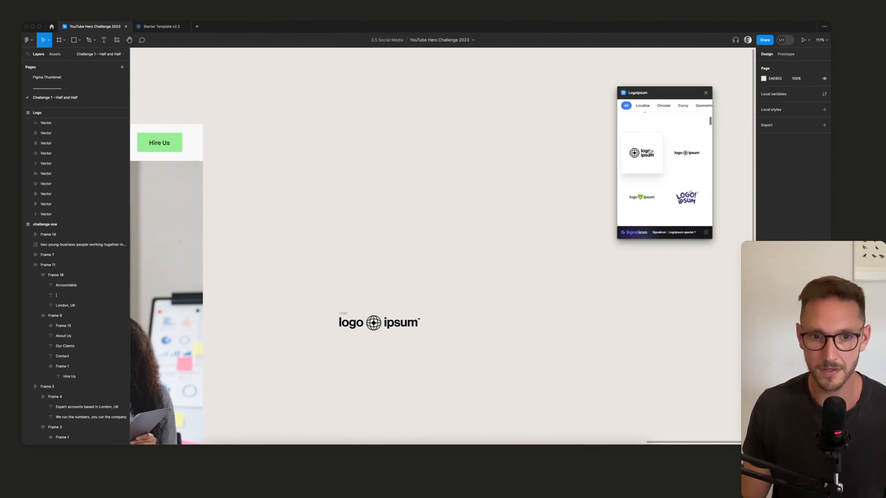
{"action": "left_click", "coordinate": [642, 152]}
{"action": "left_click_drag", "start_coordinate": [380, 250], "coordinate": [354, 264]}
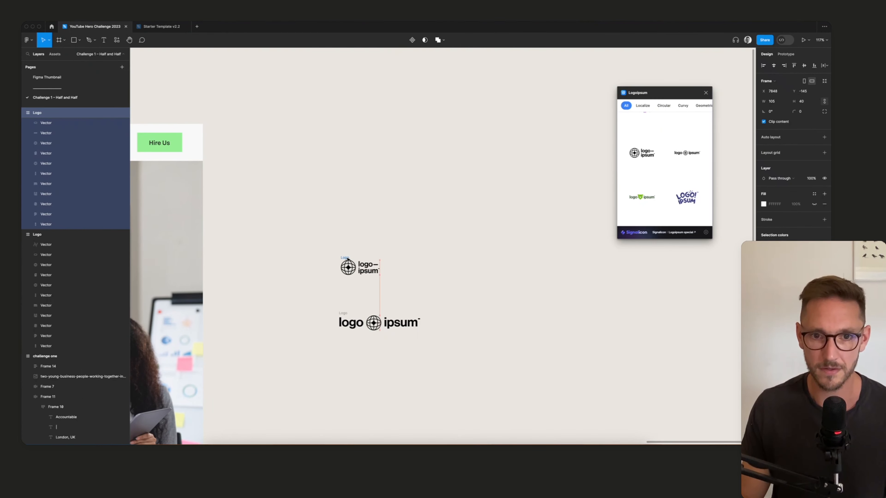
Step: Browse the available Logoipsum logos and filter them to the Curvy category
{"action": "scroll", "coordinate": [685, 195], "scroll_direction": "down", "scroll_amount": 2}
{"action": "scroll", "coordinate": [686, 194], "scroll_direction": "down", "scroll_amount": 10}
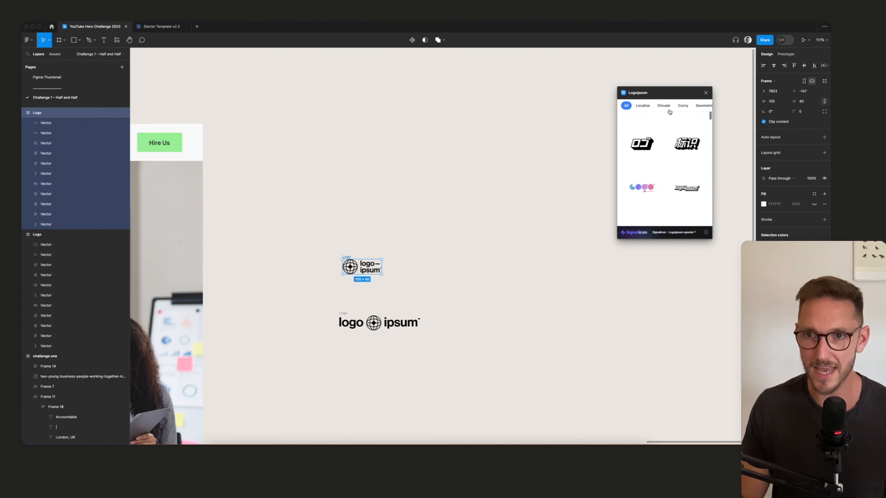
{"action": "left_click", "coordinate": [643, 105]}
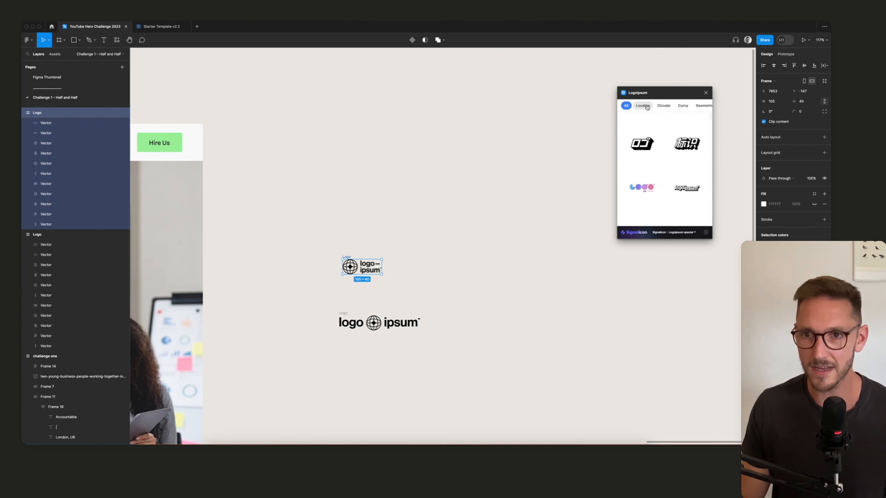
{"action": "left_click", "coordinate": [683, 105]}
Step: Try to insert the dark wave logo while the stacked globe logo is selected, and undo the insertion
{"action": "left_click", "coordinate": [692, 136]}
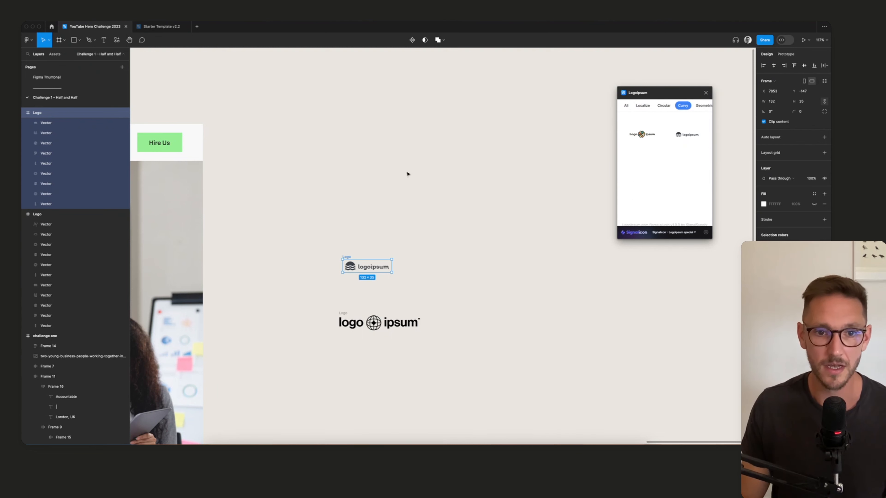
{"action": "left_click", "coordinate": [411, 200]}
{"action": "key", "text": "super+z"}
{"action": "left_click", "coordinate": [410, 199]}
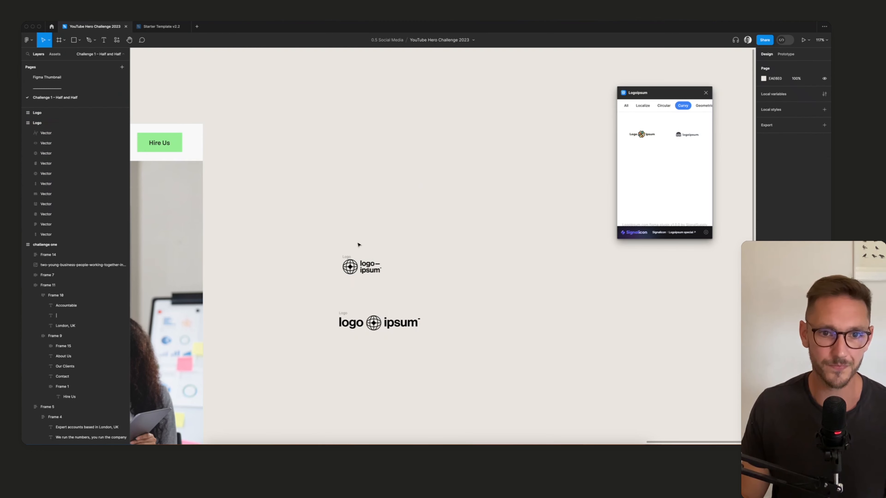
Step: Shift the stacked globe logo down and insert the dark wave logo above it with nothing selected
{"action": "mouse_move", "coordinate": [346, 259]}
{"action": "left_mouse_down"}
{"action": "mouse_move", "coordinate": [353, 209]}
{"action": "mouse_move", "coordinate": [342, 268]}
{"action": "left_mouse_up"}
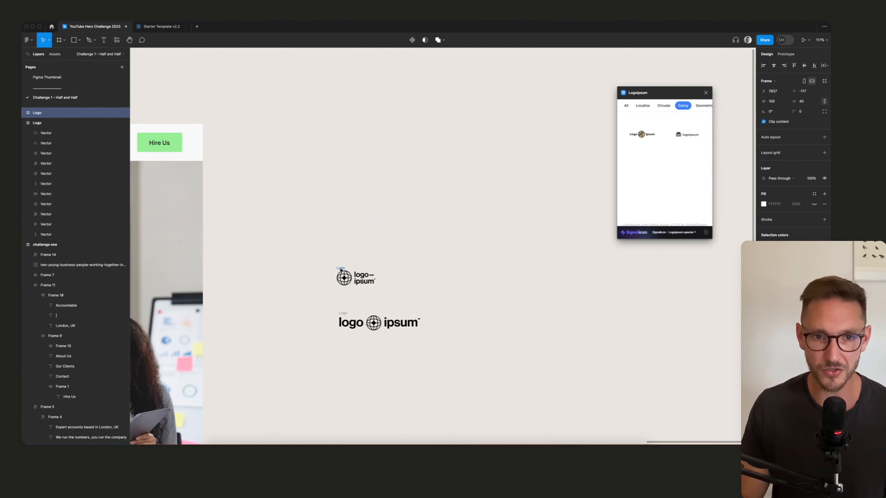
{"action": "left_click", "coordinate": [390, 215]}
{"action": "left_click", "coordinate": [686, 135]}
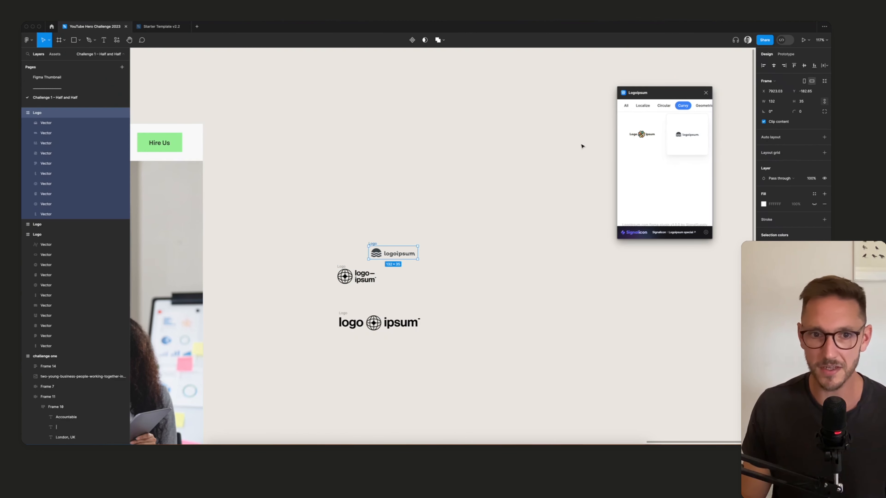
{"action": "left_click", "coordinate": [401, 233]}
{"action": "left_click_drag", "start_coordinate": [374, 243], "coordinate": [334, 228]}
{"action": "left_click", "coordinate": [580, 152]}
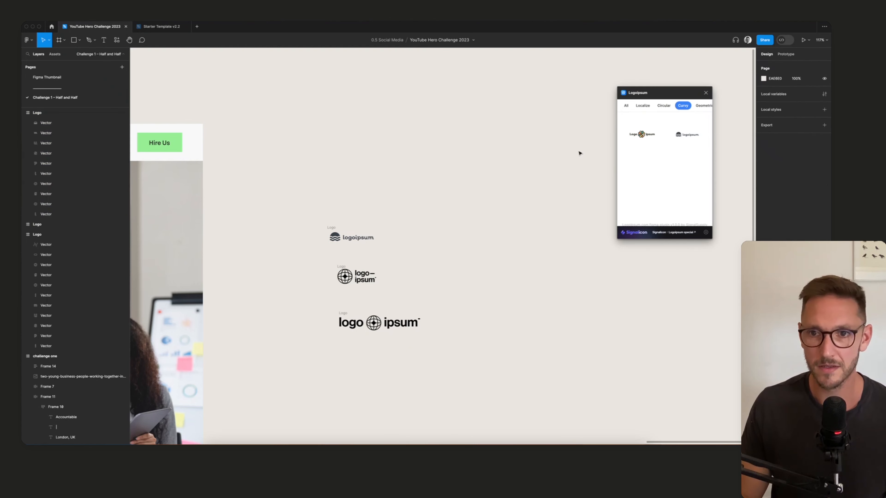
Step: Insert the multicoloured flower logo above the wave logo and close the Logoipsum plugin
{"action": "left_click", "coordinate": [646, 135]}
{"action": "key", "text": "Escape"}
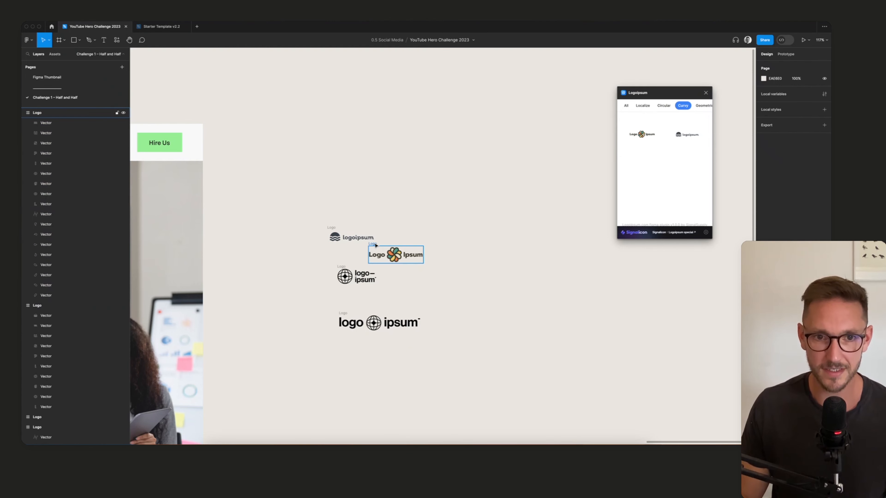
{"action": "left_click_drag", "start_coordinate": [394, 255], "coordinate": [368, 204]}
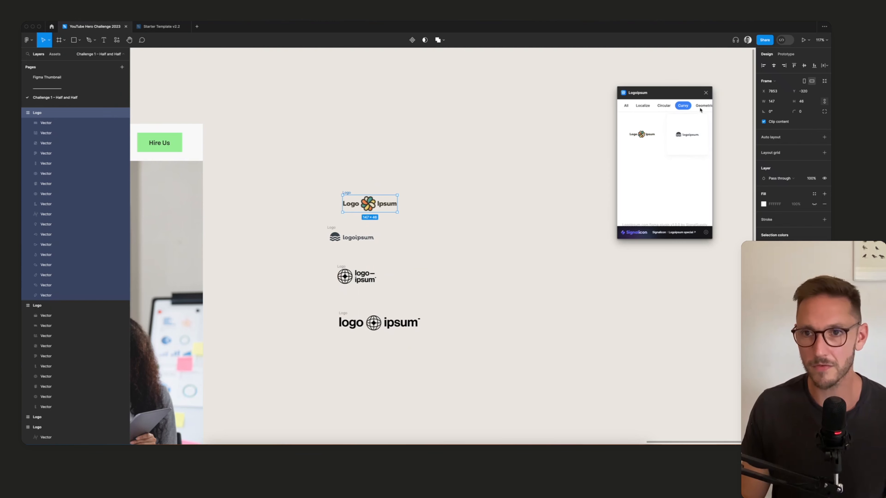
{"action": "scroll", "coordinate": [700, 109], "scroll_direction": "right", "scroll_amount": 2}
{"action": "left_click", "coordinate": [485, 141]}
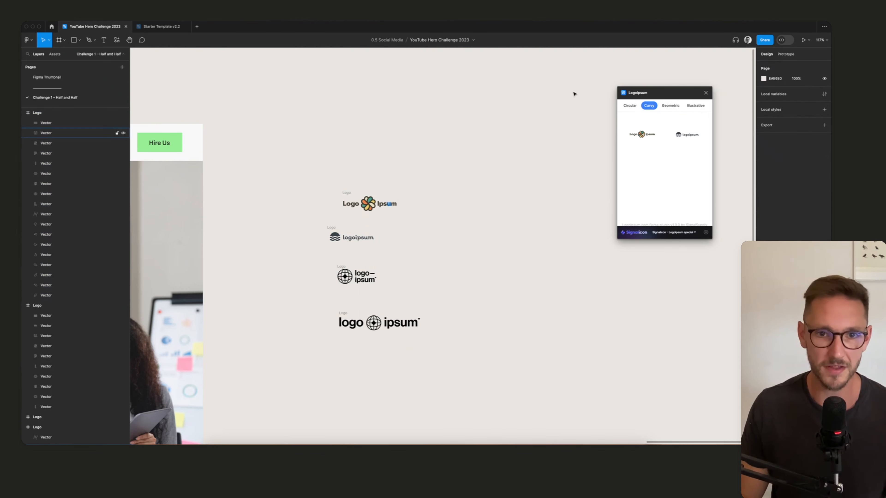
{"action": "left_click", "coordinate": [706, 93]}
Step: Arrange the logos in one row after the flower logo: wave, stacked globe, one-line globe
{"action": "scroll", "coordinate": [394, 222], "scroll_direction": "up", "scroll_amount": 5}
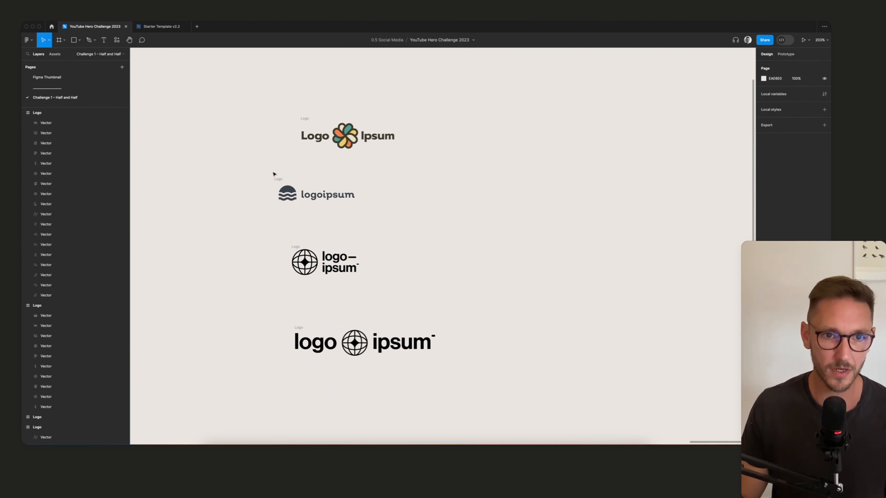
{"action": "left_click_drag", "start_coordinate": [286, 180], "coordinate": [439, 127]}
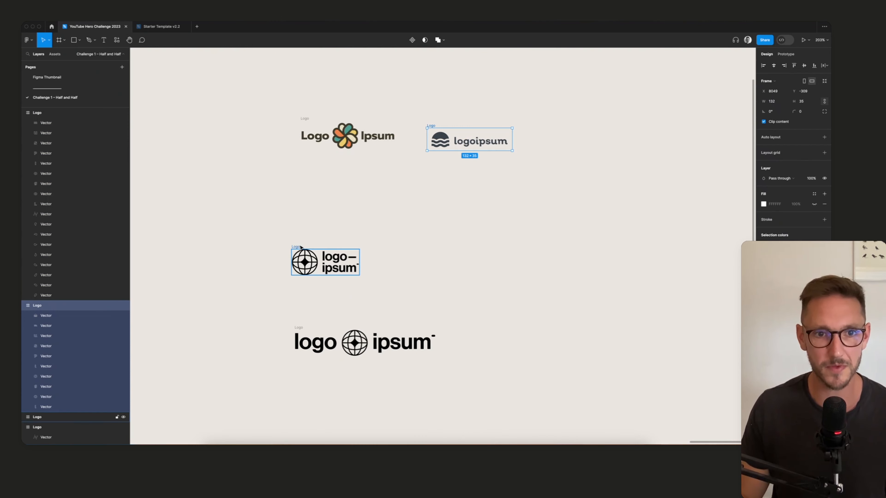
{"action": "left_click_drag", "start_coordinate": [301, 247], "coordinate": [547, 119]}
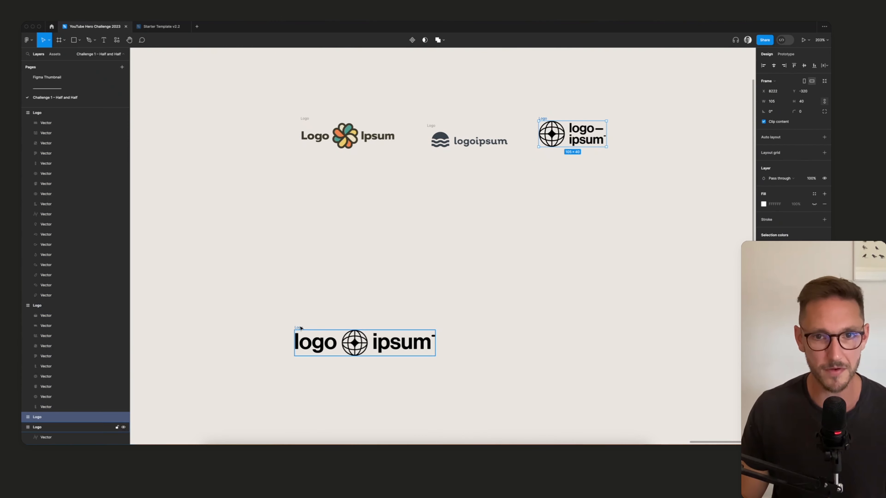
{"action": "left_click_drag", "start_coordinate": [300, 328], "coordinate": [631, 117]}
{"action": "scroll", "coordinate": [642, 108], "scroll_direction": "right", "scroll_amount": 5}
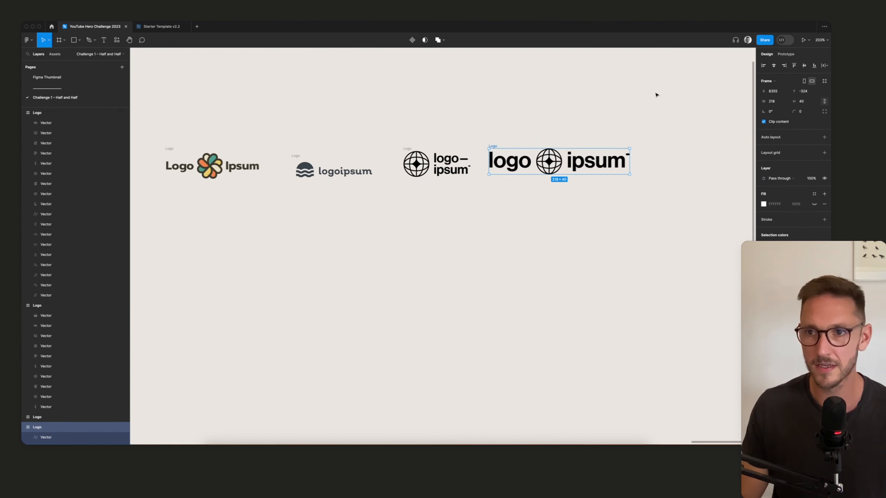
Step: Set the height of the one-line and stacked globe logos to 30
{"action": "left_click", "coordinate": [801, 101]}
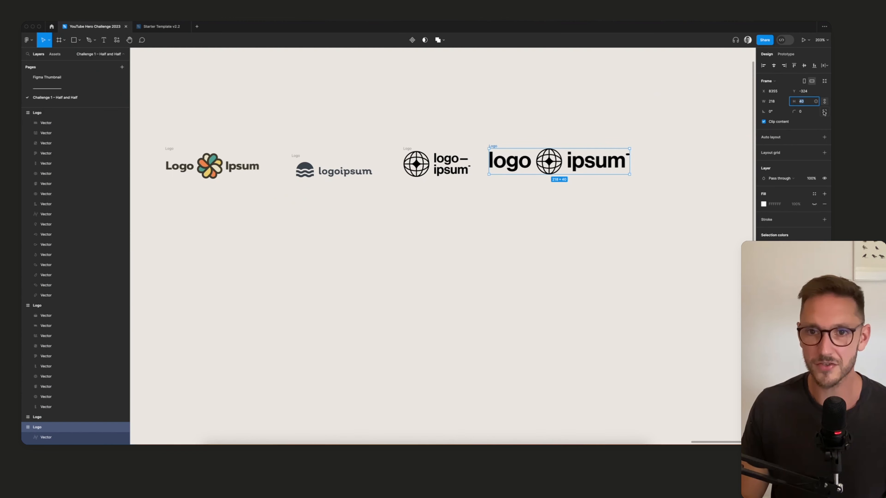
{"action": "type", "text": "3"}
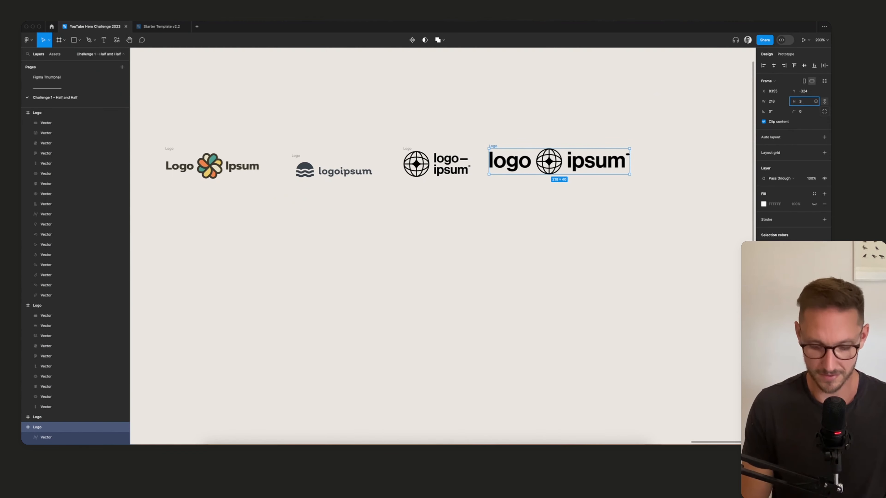
{"action": "type", "text": "0"}
{"action": "key", "text": "Return"}
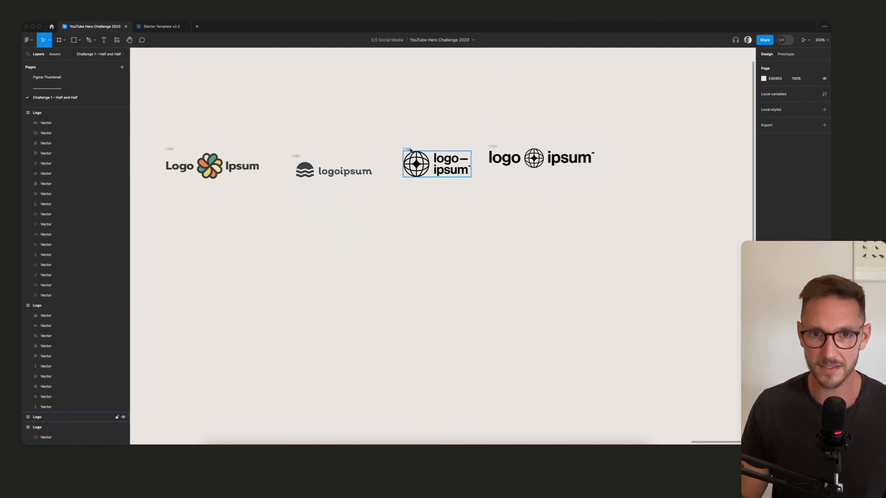
{"action": "left_click", "coordinate": [415, 151]}
{"action": "left_click", "coordinate": [803, 102]}
{"action": "type", "text": "30"}
{"action": "key", "text": "Return"}
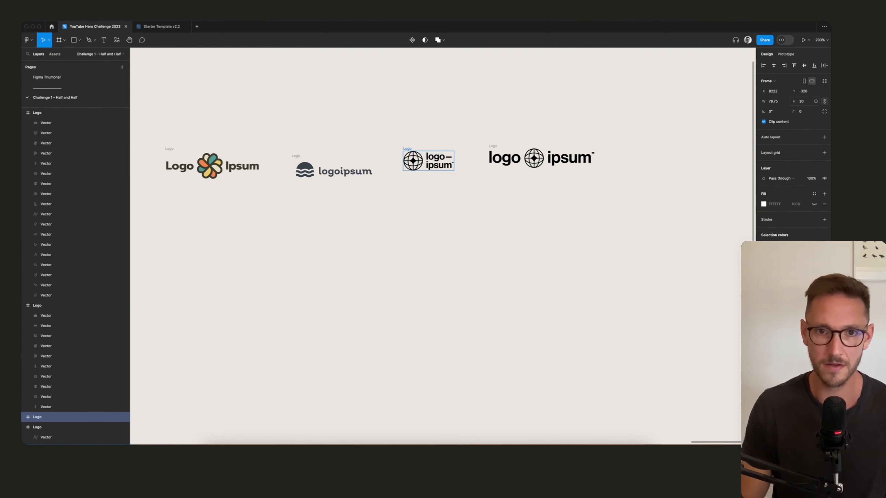
Step: Set the height of the wave logo and the flower logo to 30
{"action": "left_click", "coordinate": [333, 170]}
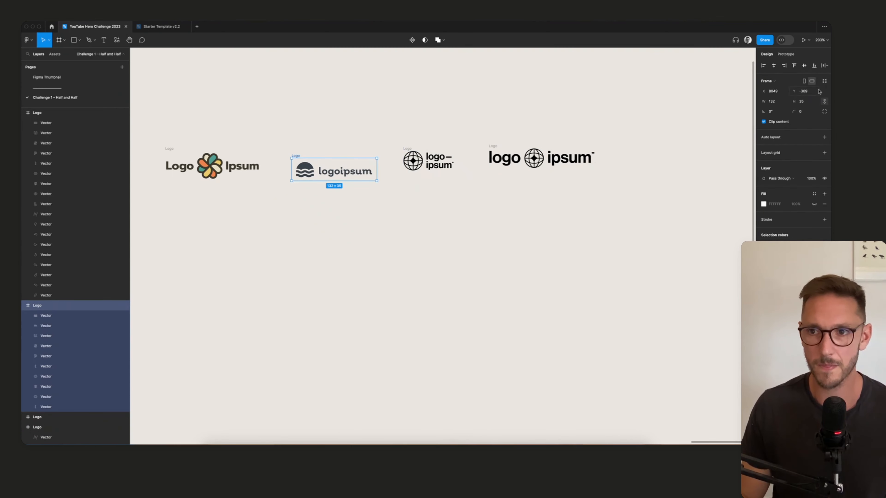
{"action": "left_click", "coordinate": [804, 101]}
{"action": "type", "text": "30"}
{"action": "key", "text": "Return"}
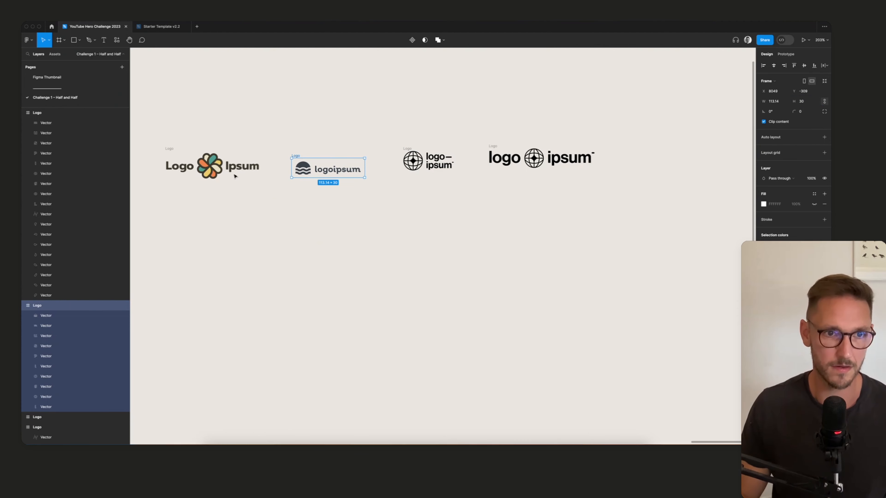
{"action": "left_click", "coordinate": [167, 148]}
{"action": "left_click", "coordinate": [803, 102]}
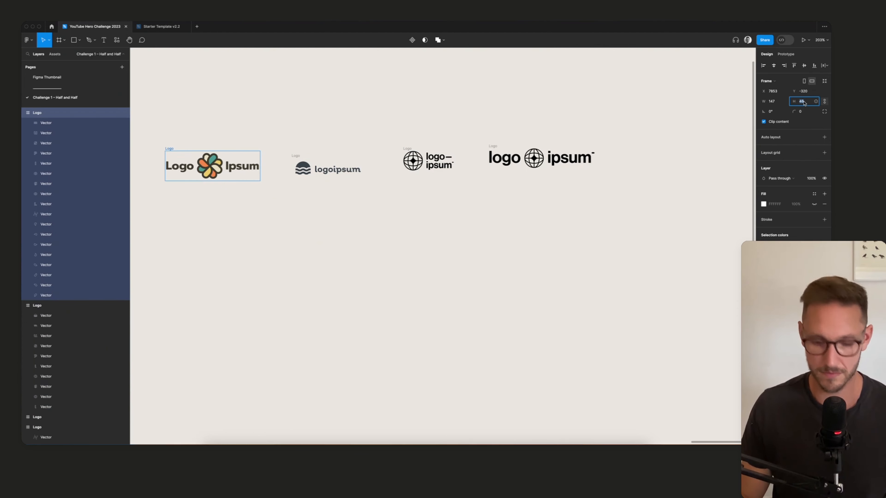
{"action": "type", "text": "30"}
{"action": "key", "text": "Return"}
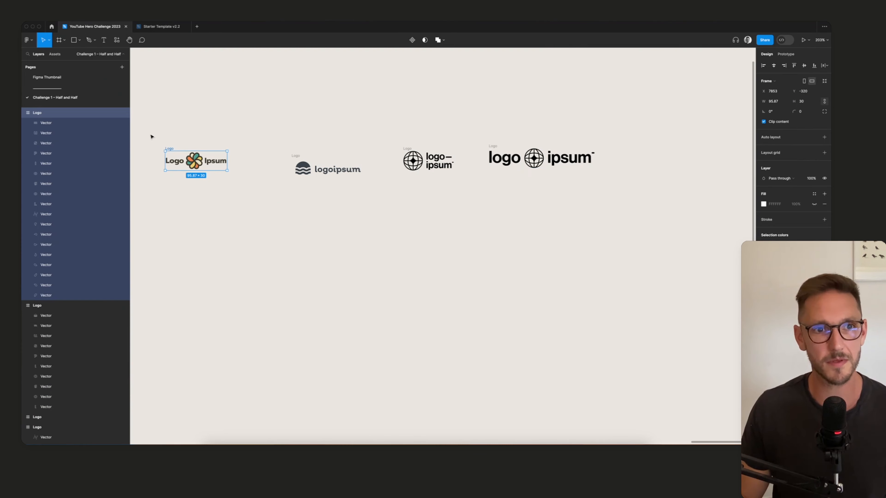
Step: Combine the four logos into a horizontal auto layout with Auto spacing between them
{"action": "left_click_drag", "start_coordinate": [151, 137], "coordinate": [655, 217]}
{"action": "key", "text": "shift+a"}
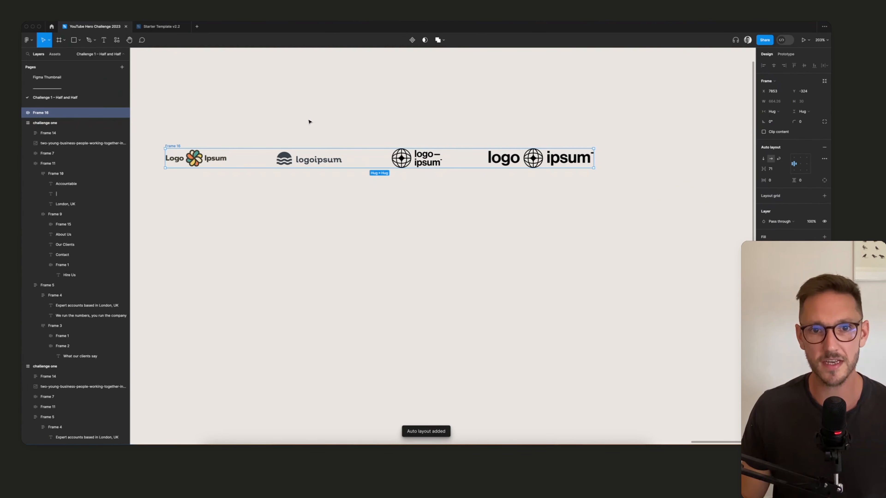
{"action": "left_click", "coordinate": [779, 171]}
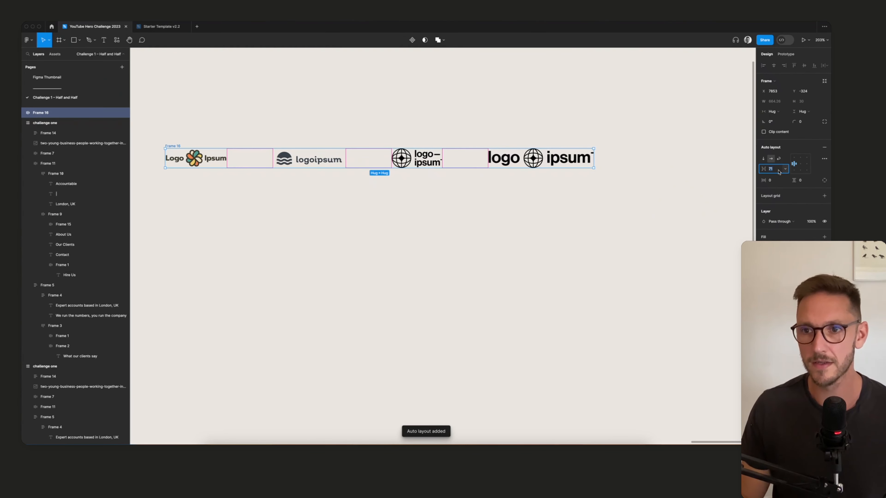
{"action": "left_click", "coordinate": [797, 167]}
{"action": "left_click", "coordinate": [539, 224]}
Step: Move the logo row into the hero above the "Trusted by" line and delete the grey placeholder boxes
{"action": "scroll", "coordinate": [539, 223], "scroll_direction": "down", "scroll_amount": 10}
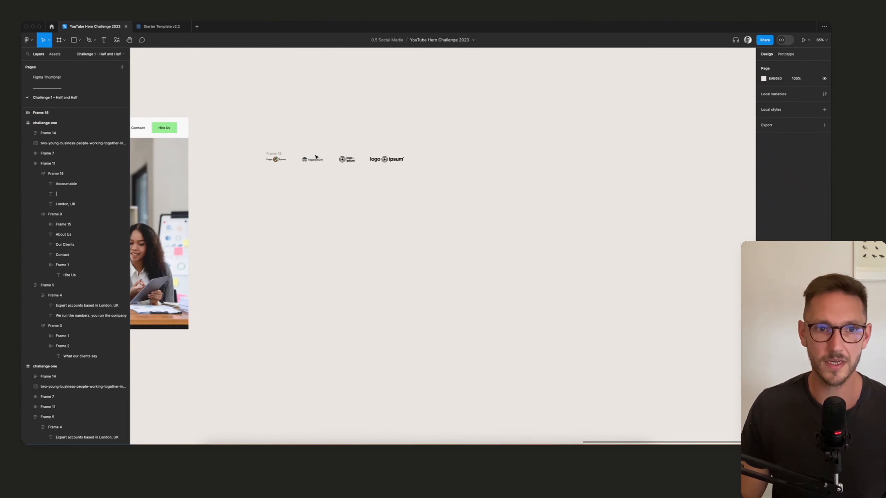
{"action": "left_click_drag", "start_coordinate": [530, 157], "coordinate": [178, 273]}
{"action": "scroll", "coordinate": [180, 280], "scroll_direction": "up", "scroll_amount": 5}
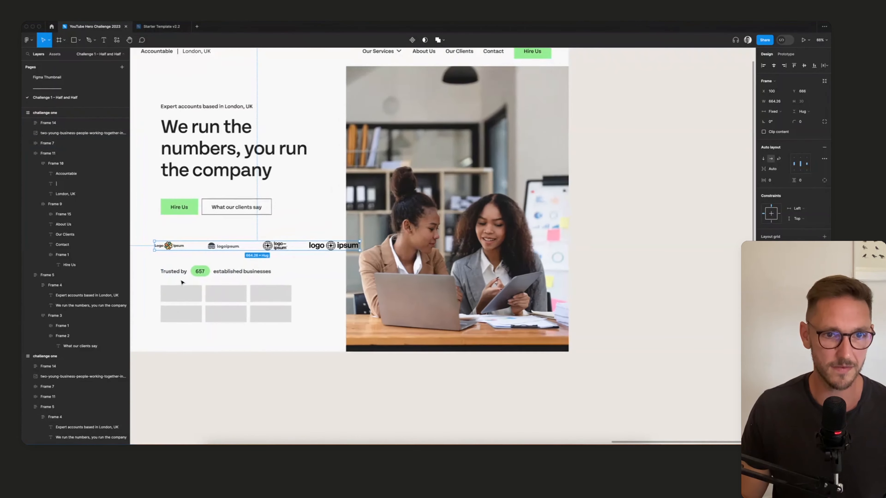
{"action": "left_click", "coordinate": [285, 299]}
{"action": "key", "text": "Delete"}
{"action": "scroll", "coordinate": [259, 297], "scroll_direction": "left", "scroll_amount": 5}
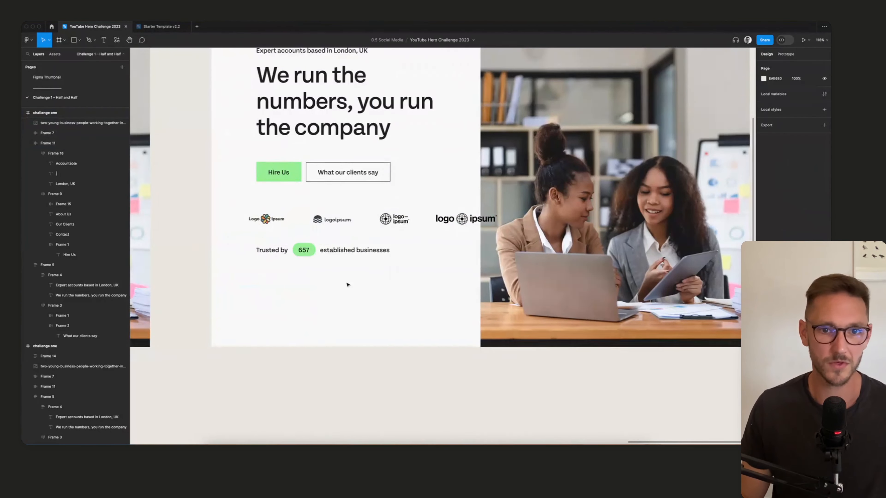
Step: Take the one-line globe logo out of the auto layout row, leaving the flower, wave and stacked globe logos
{"action": "left_click", "coordinate": [465, 222]}
{"action": "double_click", "coordinate": [453, 221]}
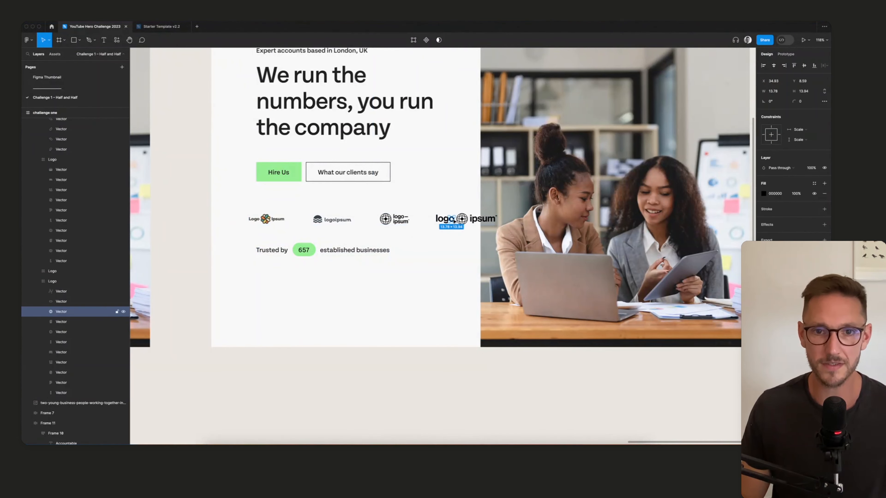
{"action": "left_click", "coordinate": [414, 287]}
{"action": "left_click", "coordinate": [455, 222]}
{"action": "double_click", "coordinate": [454, 222]}
Step: Place the three-logo row beneath the "Trusted by" line, narrow it to about 377 and align it with the text's left edge
{"action": "left_click_drag", "start_coordinate": [454, 222], "coordinate": [308, 278]}
{"action": "left_click_drag", "start_coordinate": [500, 278], "coordinate": [392, 278]}
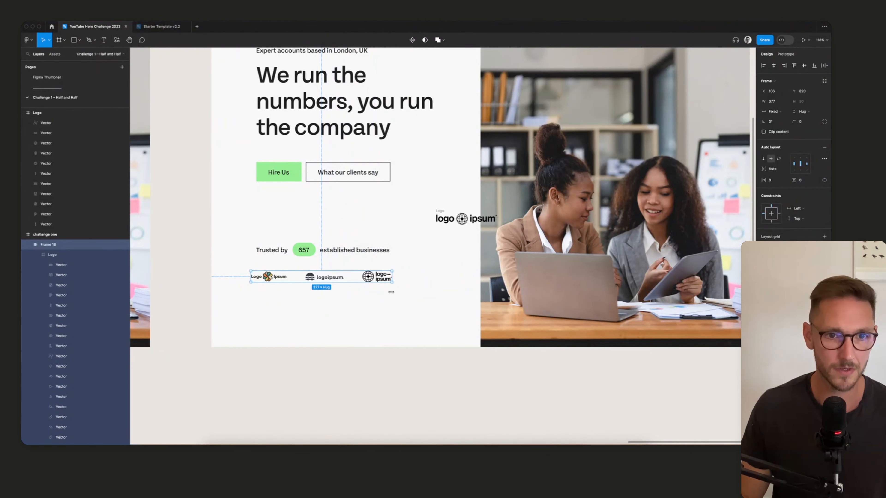
{"action": "left_click", "coordinate": [343, 346]}
{"action": "left_click_drag", "start_coordinate": [284, 281], "coordinate": [289, 281]}
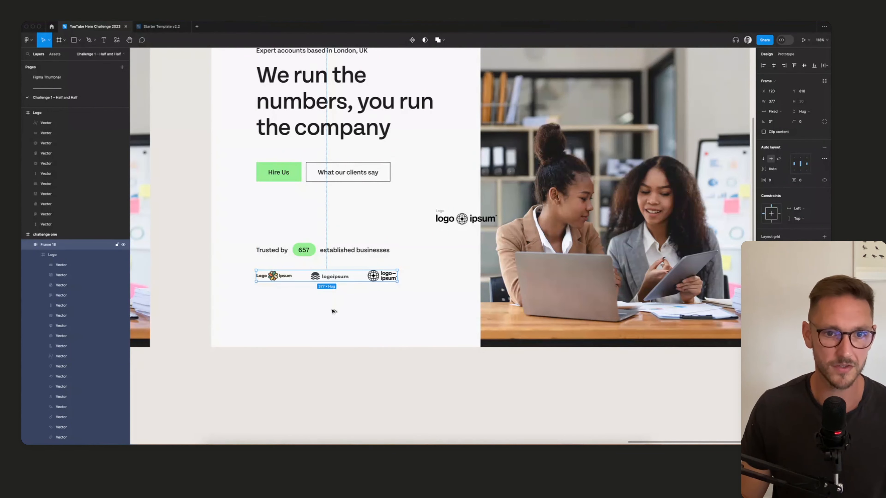
Step: Duplicate the logo row directly below and reorder the copy so the stacked globe logo comes first
{"action": "left_click_drag", "start_coordinate": [334, 312], "coordinate": [334, 303]}
{"action": "double_click", "coordinate": [379, 303]}
{"action": "key", "text": "Left"}
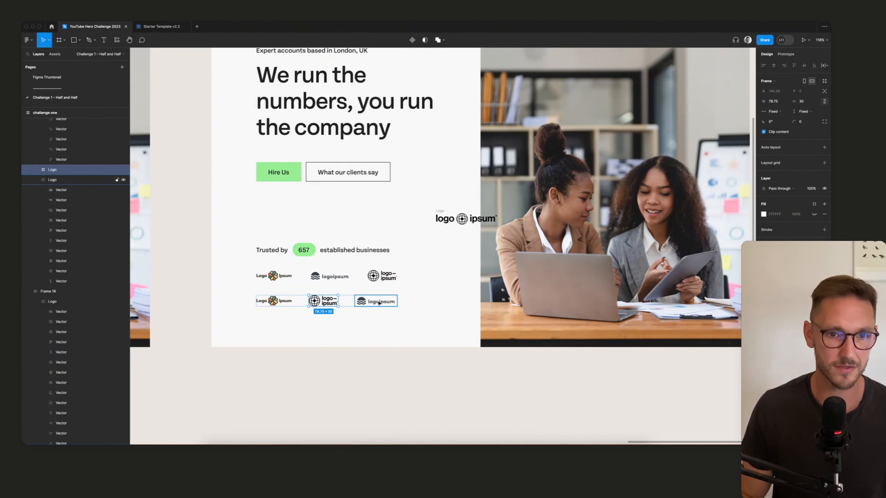
{"action": "key", "text": "Left"}
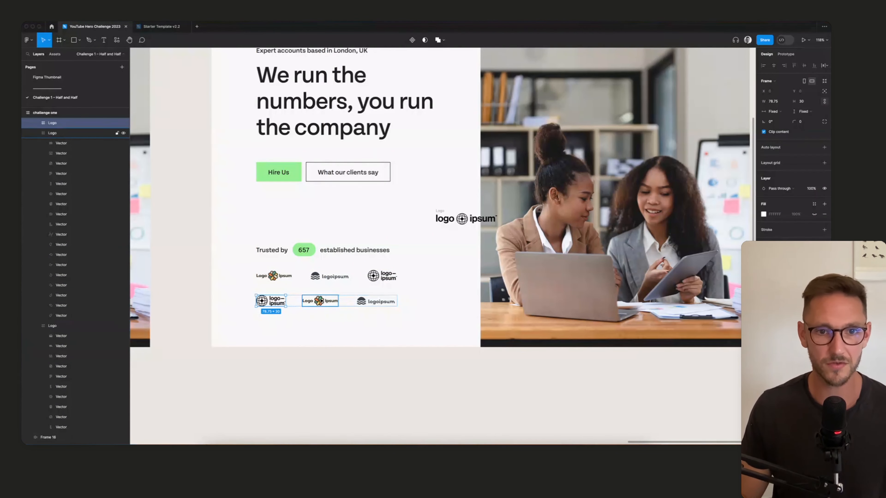
Step: Move the loose one-line globe logo to the end of the second logo row and delete that row's flower logo
{"action": "left_click", "coordinate": [442, 211]}
{"action": "key", "text": "Delete"}
{"action": "left_click", "coordinate": [374, 303]}
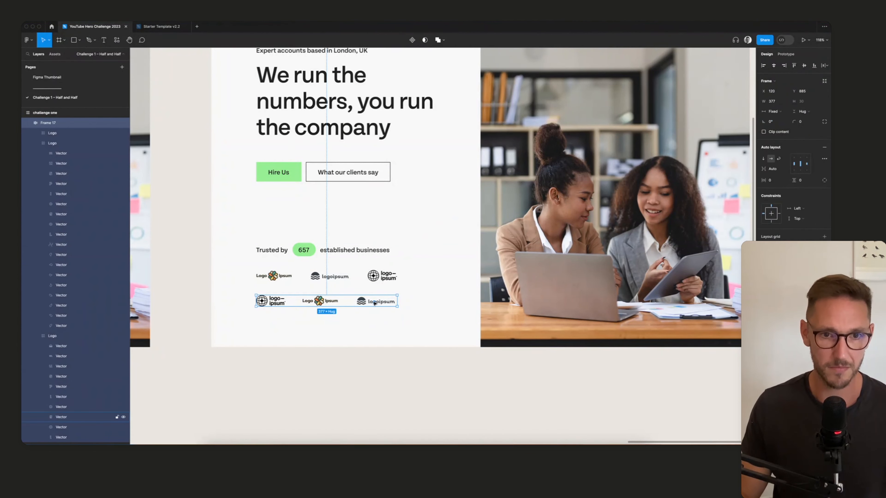
{"action": "key", "text": "ctrl+v"}
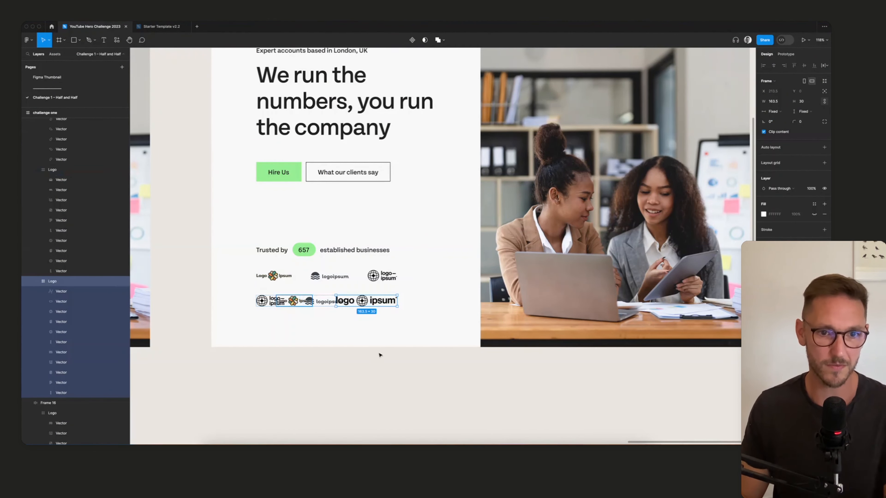
{"action": "left_click", "coordinate": [379, 356]}
{"action": "double_click", "coordinate": [361, 304]}
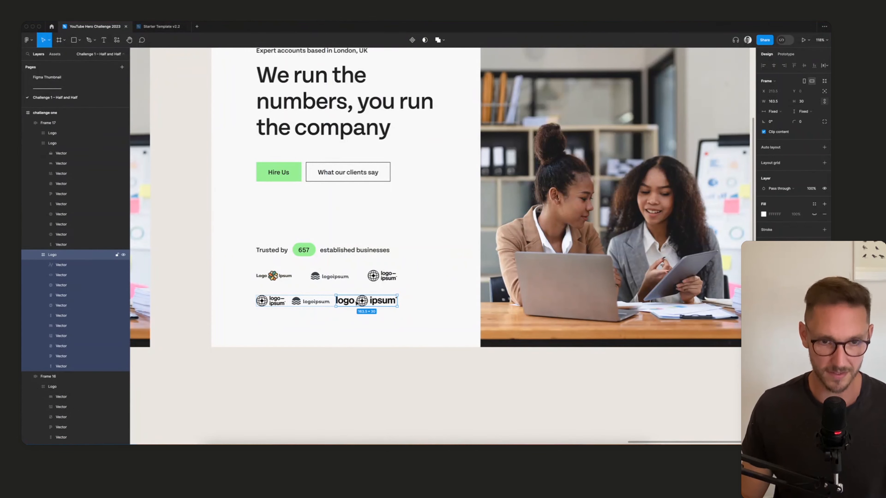
Step: Scale the one-line globe logo in the second row down proportionally to about 118 wide
{"action": "scroll", "coordinate": [372, 302], "scroll_direction": "up", "scroll_amount": 5}
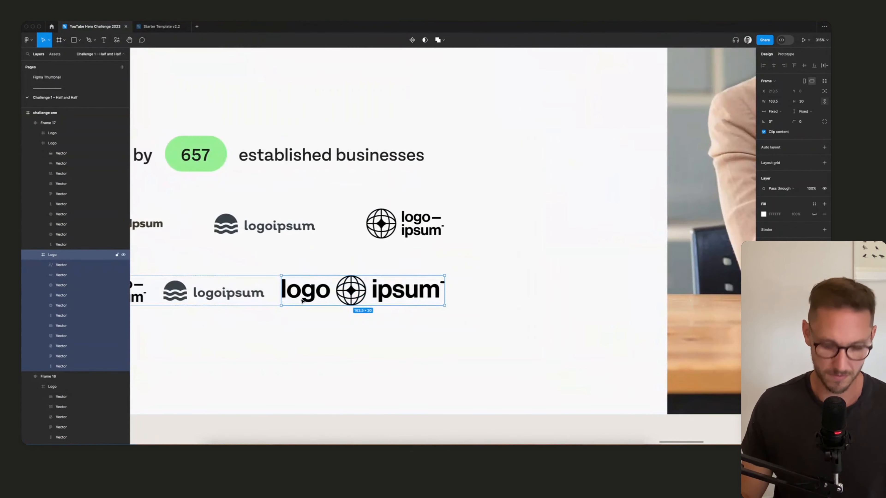
{"action": "key", "text": "k"}
{"action": "left_click_drag", "start_coordinate": [280, 305], "coordinate": [324, 301]}
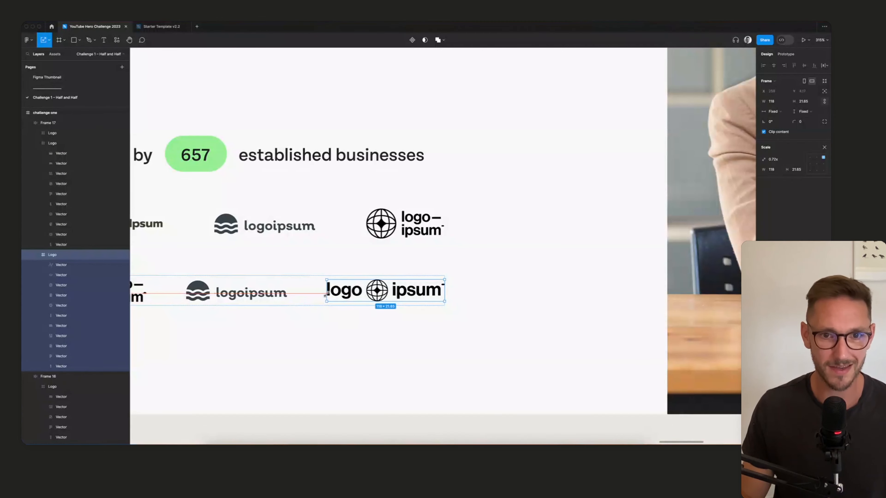
{"action": "key", "text": "Escape"}
{"action": "scroll", "coordinate": [465, 358], "scroll_direction": "down", "scroll_amount": 3}
{"action": "scroll", "coordinate": [465, 358], "scroll_direction": "down", "scroll_amount": 5}
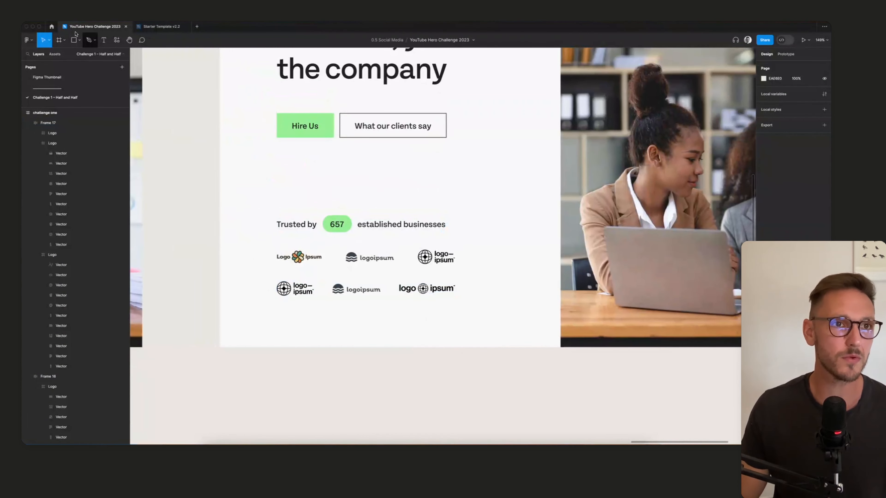
Step: Draw a frame on the canvas below the hero and size it to 104 × 40
{"action": "left_click", "coordinate": [80, 40]}
{"action": "left_click", "coordinate": [88, 41]}
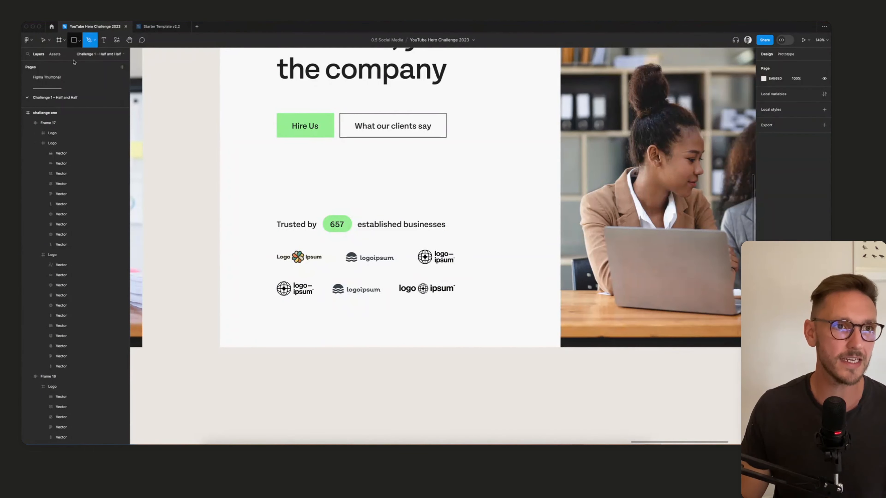
{"action": "key", "text": "f"}
{"action": "left_click_drag", "start_coordinate": [279, 381], "coordinate": [345, 397]}
{"action": "left_click", "coordinate": [777, 102]}
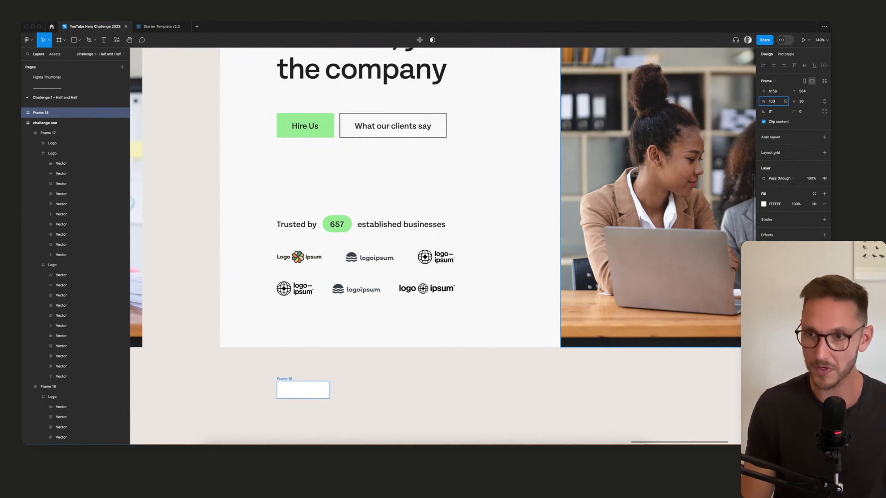
{"action": "key", "text": "Tab"}
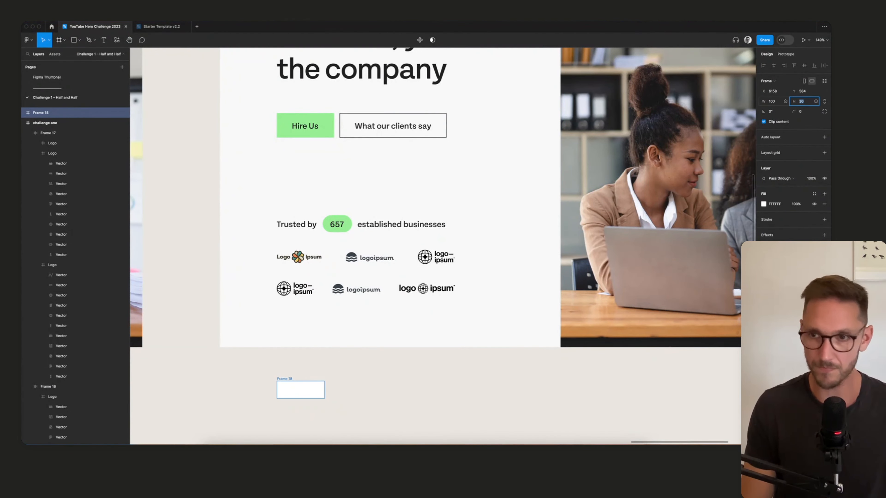
{"action": "type", "text": "40"}
{"action": "key", "text": "Return"}
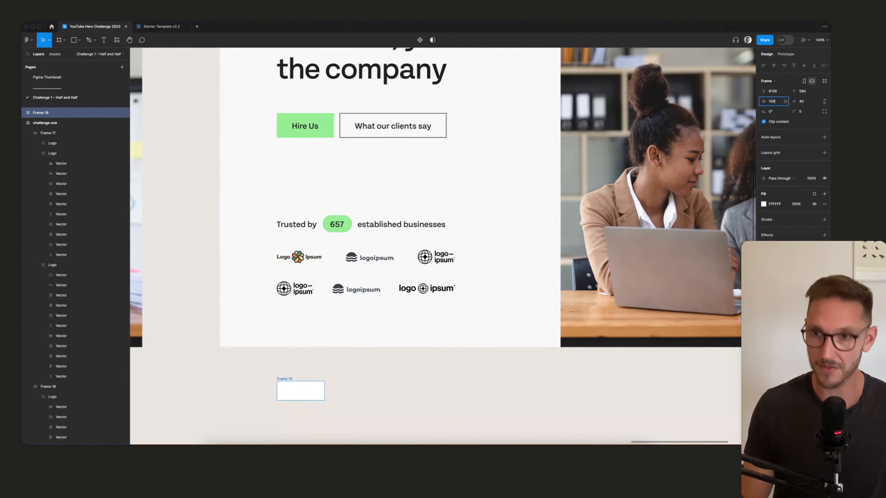
{"action": "key", "text": "BackSpace"}
{"action": "type", "text": "4"}
{"action": "key", "text": "Return"}
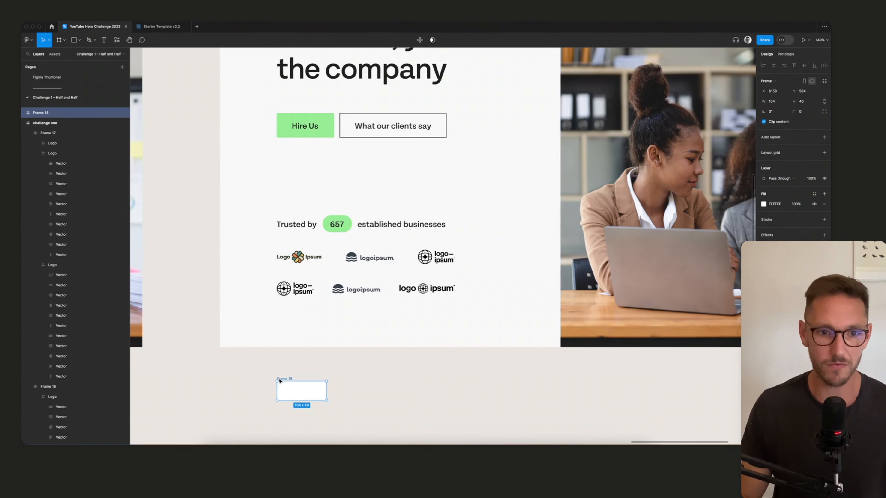
Step: Copy the flower logo into the new frame, scale it to 104 wide and centre it vertically
{"action": "scroll", "coordinate": [314, 384], "scroll_direction": "up", "scroll_amount": 6}
{"action": "left_click", "coordinate": [304, 297]}
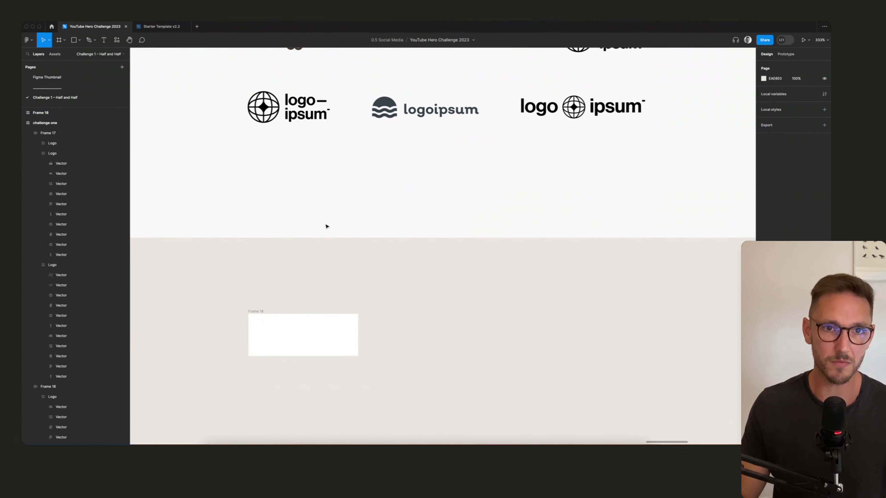
{"action": "scroll", "coordinate": [314, 174], "scroll_direction": "up", "scroll_amount": 3}
{"action": "double_click", "coordinate": [296, 95]}
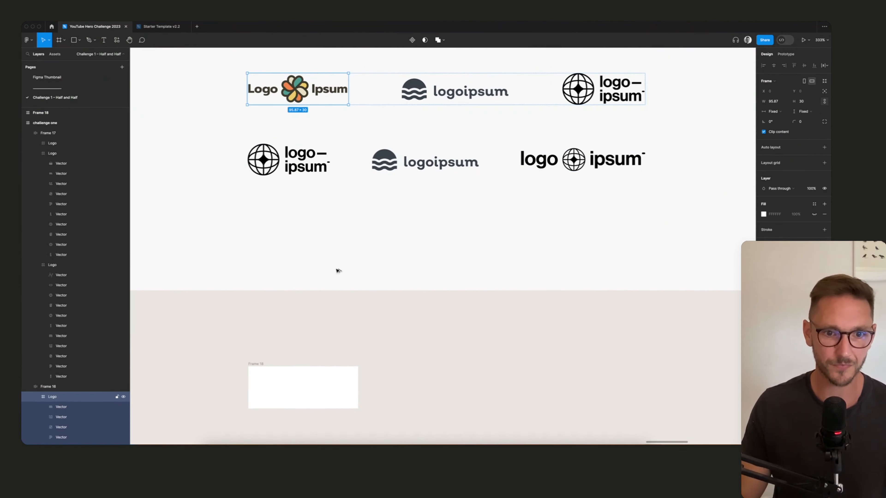
{"action": "left_click_drag", "start_coordinate": [298, 90], "coordinate": [358, 369]}
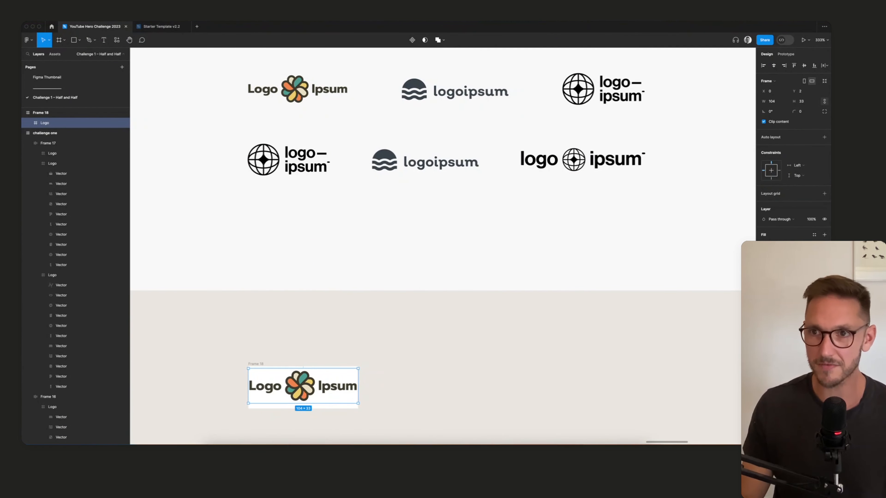
{"action": "left_click", "coordinate": [804, 66]}
{"action": "left_click", "coordinate": [280, 345]}
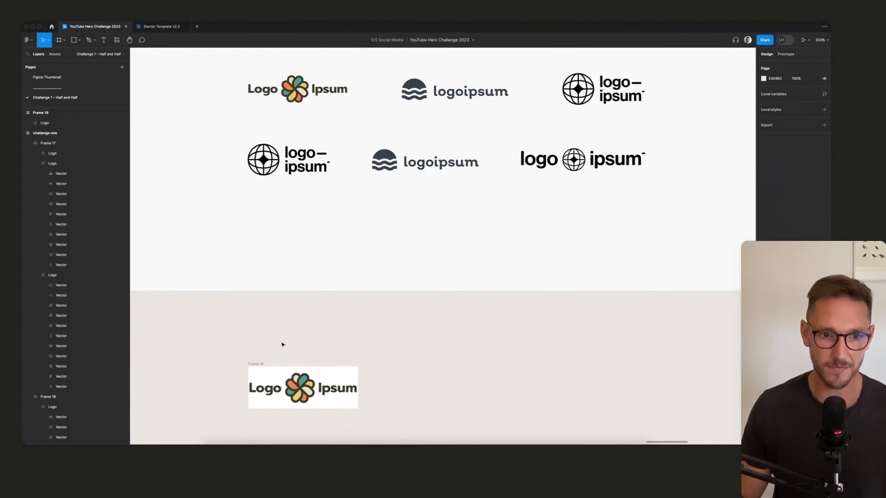
Step: Duplicate the logo frame alongside and replace its flower logo with a copy of the stacked globe logo scaled to 40 high
{"action": "left_click_drag", "start_coordinate": [262, 364], "coordinate": [410, 365]}
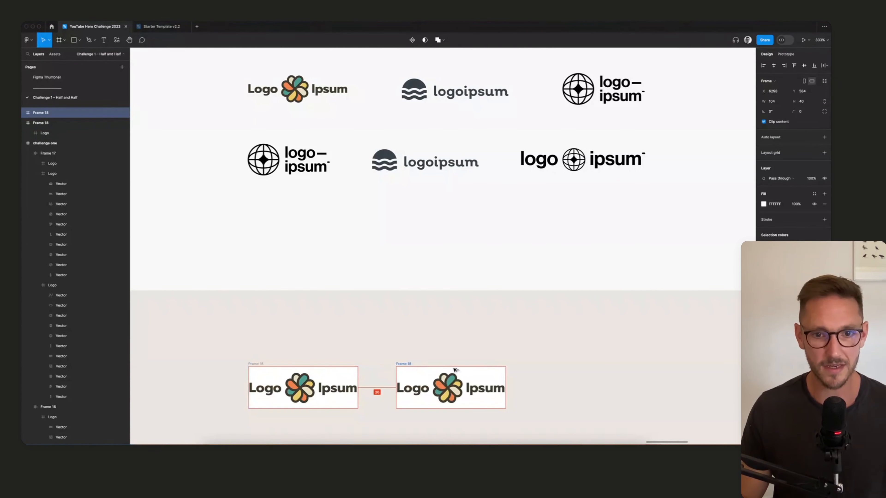
{"action": "left_click", "coordinate": [485, 391]}
{"action": "key", "text": "Delete"}
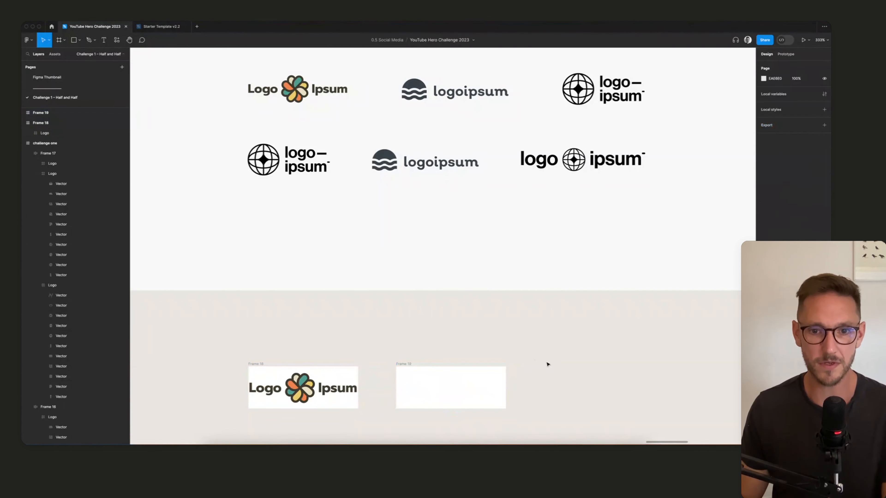
{"action": "left_click", "coordinate": [583, 90]}
{"action": "left_click_drag", "start_coordinate": [584, 90], "coordinate": [505, 368]}
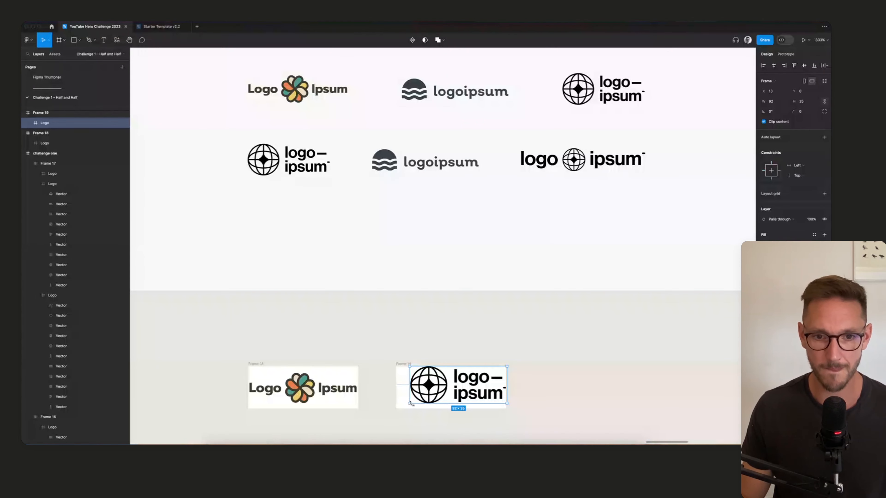
{"action": "left_click_drag", "start_coordinate": [407, 405], "coordinate": [404, 409]}
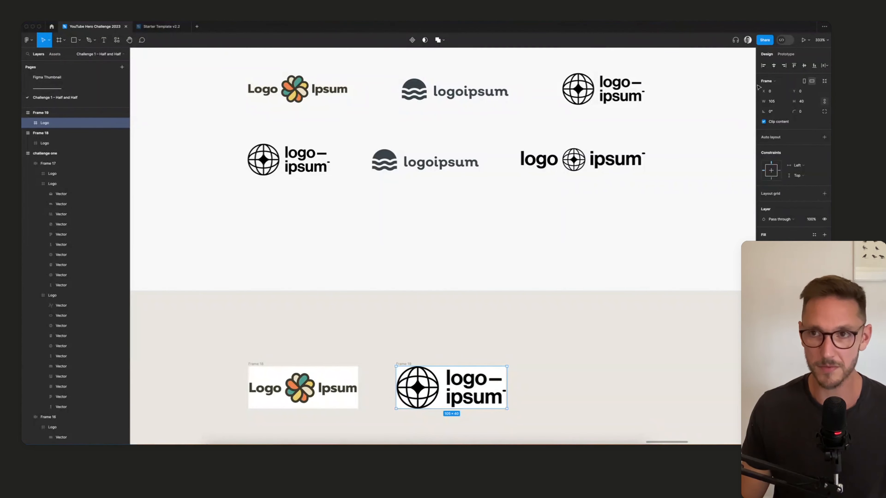
{"action": "left_click", "coordinate": [518, 341]}
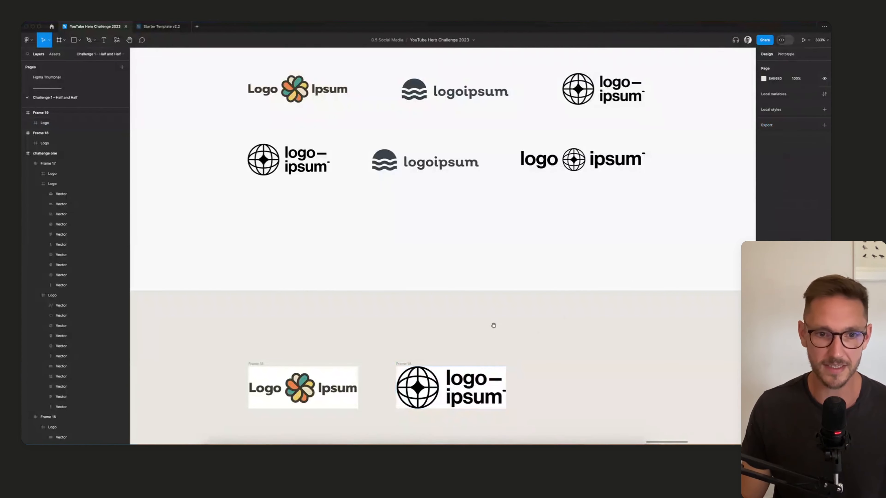
Step: Shrink the stacked globe logo about its centre so it leaves even space inside its frame
{"action": "scroll", "coordinate": [492, 324], "scroll_direction": "down", "scroll_amount": 3}
{"action": "scroll", "coordinate": [492, 325], "scroll_direction": "right", "scroll_amount": 1}
{"action": "scroll", "coordinate": [295, 328], "scroll_direction": "up", "scroll_amount": 5}
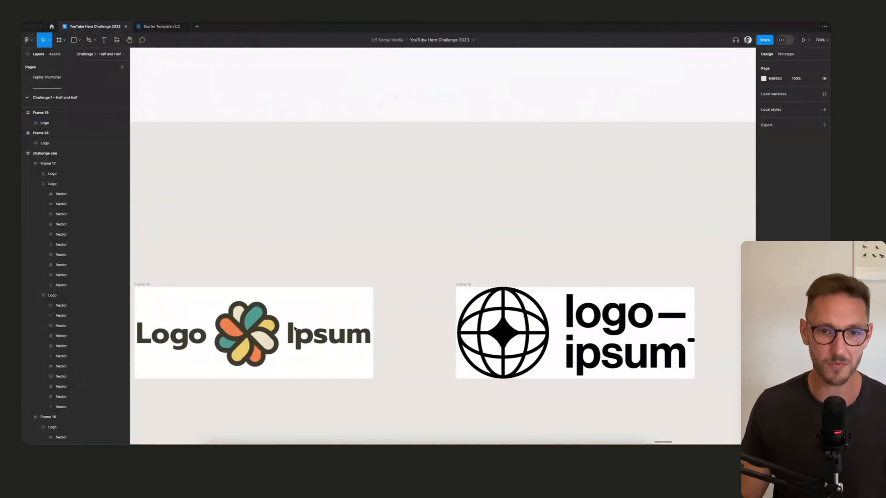
{"action": "left_click", "coordinate": [505, 315]}
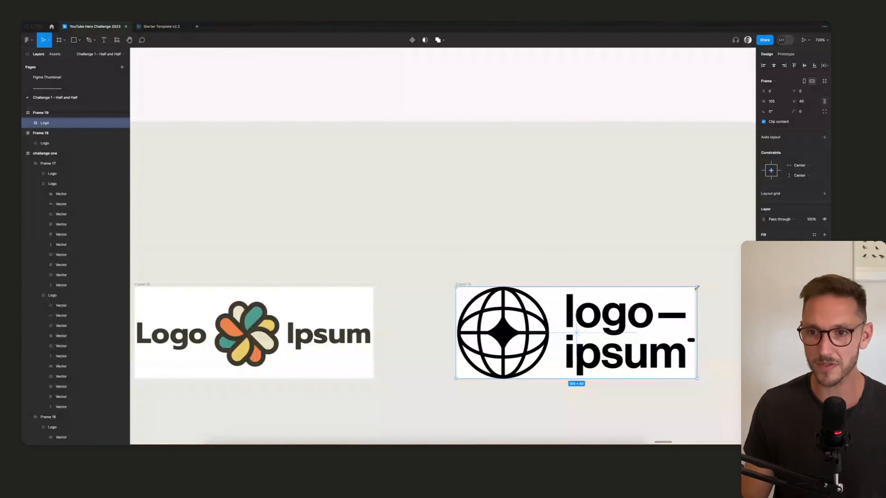
{"action": "left_click_drag", "start_coordinate": [697, 287], "coordinate": [676, 293]}
{"action": "left_click", "coordinate": [676, 271]}
{"action": "scroll", "coordinate": [588, 254], "scroll_direction": "right", "scroll_amount": 2}
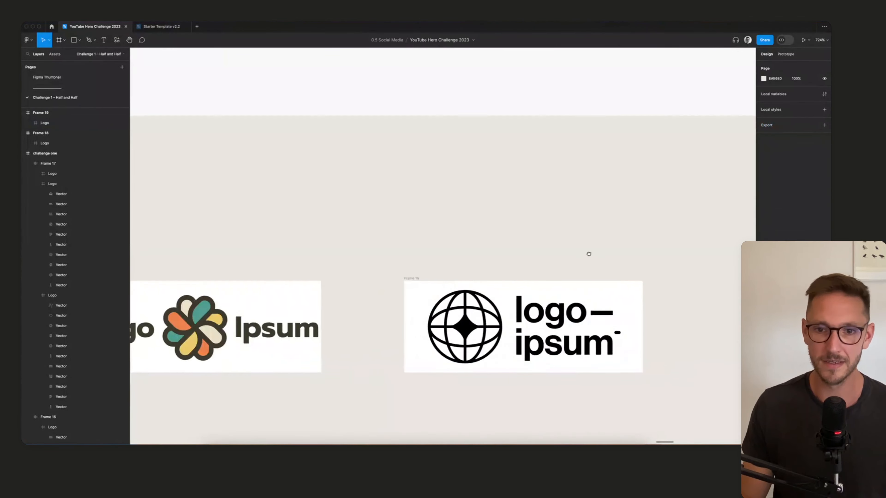
Step: Delete the sample logos from inside both frames below the hero
{"action": "scroll", "coordinate": [589, 254], "scroll_direction": "down", "scroll_amount": 5}
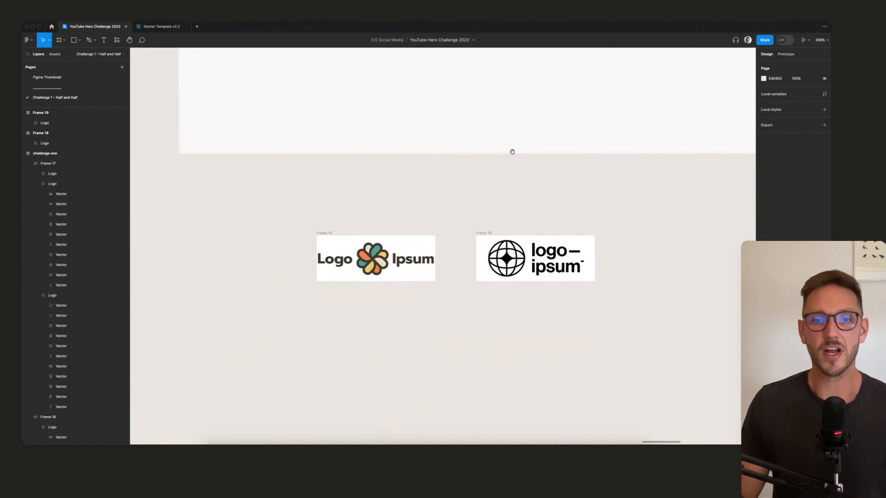
{"action": "left_click_drag", "start_coordinate": [511, 152], "coordinate": [469, 263]}
{"action": "scroll", "coordinate": [463, 264], "scroll_direction": "down", "scroll_amount": 3}
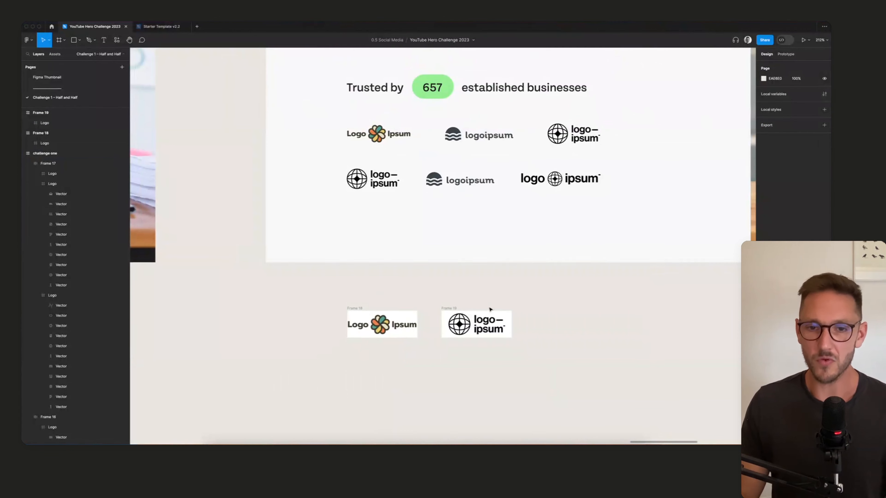
{"action": "left_click_drag", "start_coordinate": [466, 302], "coordinate": [397, 376]}
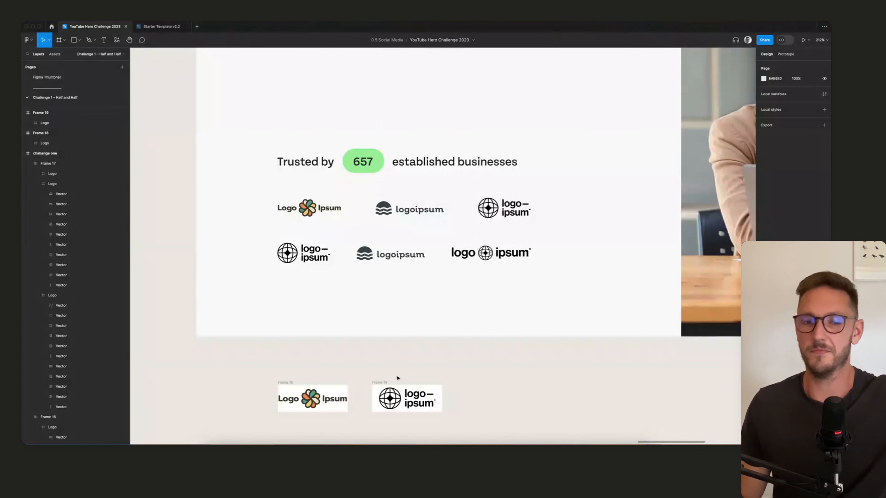
{"action": "left_click_drag", "start_coordinate": [231, 370], "coordinate": [492, 414]}
{"action": "key", "text": "Delete"}
Step: Move the second row's wave logo to the start and reduce it to its wordmark in a frame about 84 × 25
{"action": "double_click", "coordinate": [373, 254]}
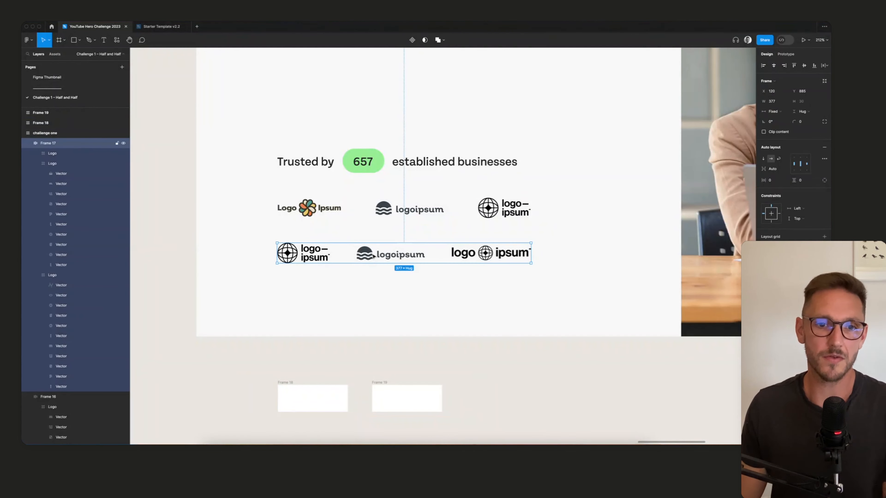
{"action": "left_click_drag", "start_coordinate": [373, 257], "coordinate": [306, 250]}
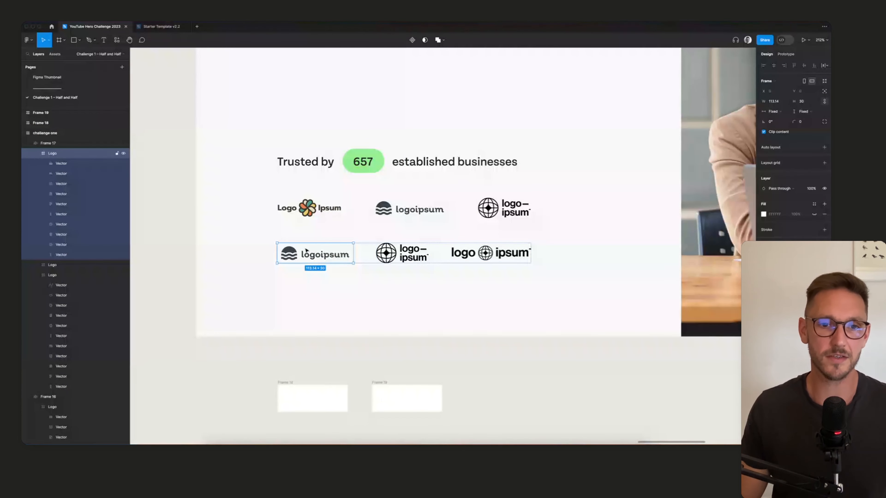
{"action": "double_click", "coordinate": [287, 255]}
{"action": "key", "text": "Delete"}
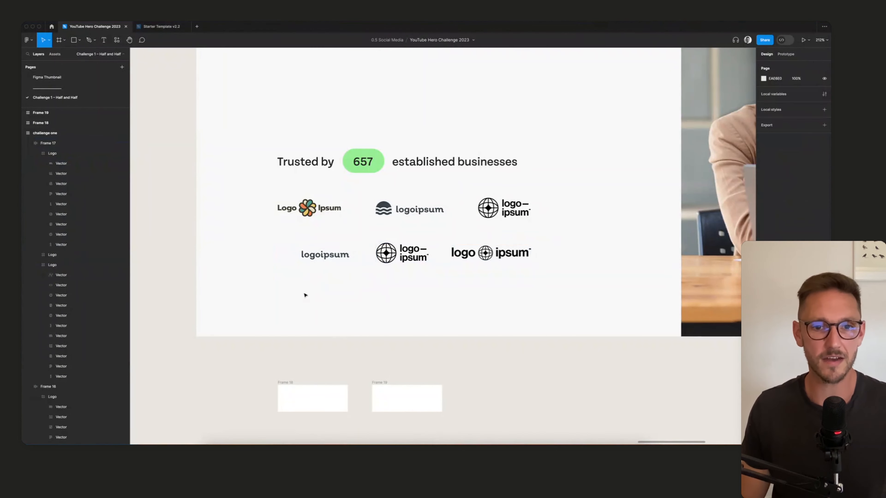
{"action": "left_click", "coordinate": [329, 254]}
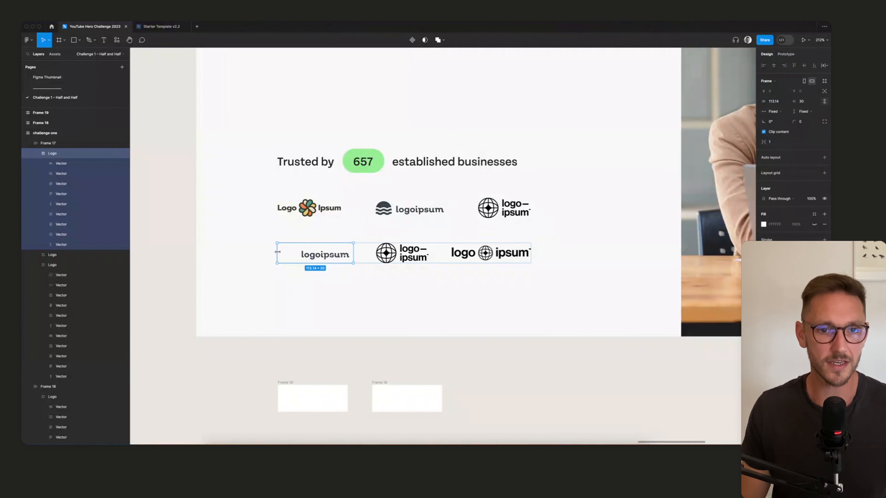
{"action": "left_click_drag", "start_coordinate": [291, 251], "coordinate": [307, 246]}
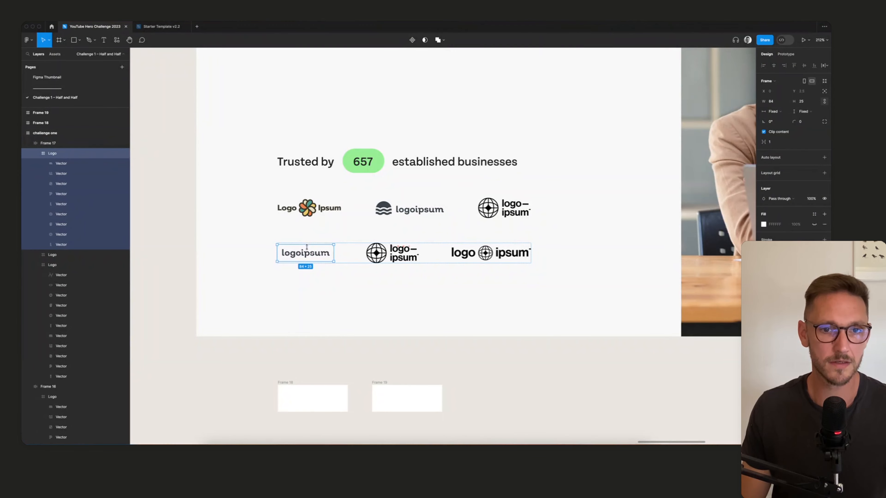
Step: Delete the two empty frames below the hero
{"action": "left_click", "coordinate": [301, 366]}
{"action": "left_click_drag", "start_coordinate": [246, 370], "coordinate": [431, 350]}
{"action": "key", "text": "Delete"}
Step: Hide the interface and review the whole hero design with its two rows of client logos
{"action": "scroll", "coordinate": [520, 417], "scroll_direction": "down", "scroll_amount": 10}
{"action": "scroll", "coordinate": [457, 83], "scroll_direction": "up", "scroll_amount": 2}
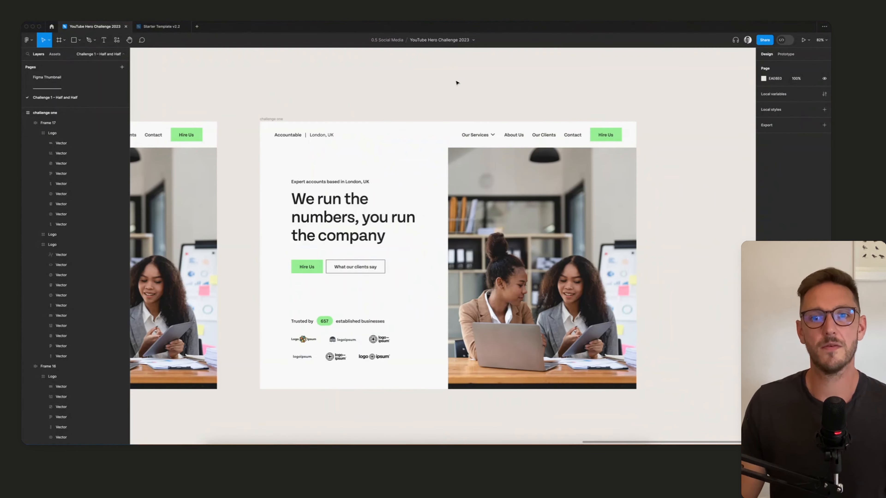
{"action": "scroll", "coordinate": [336, 113], "scroll_direction": "up", "scroll_amount": 2}
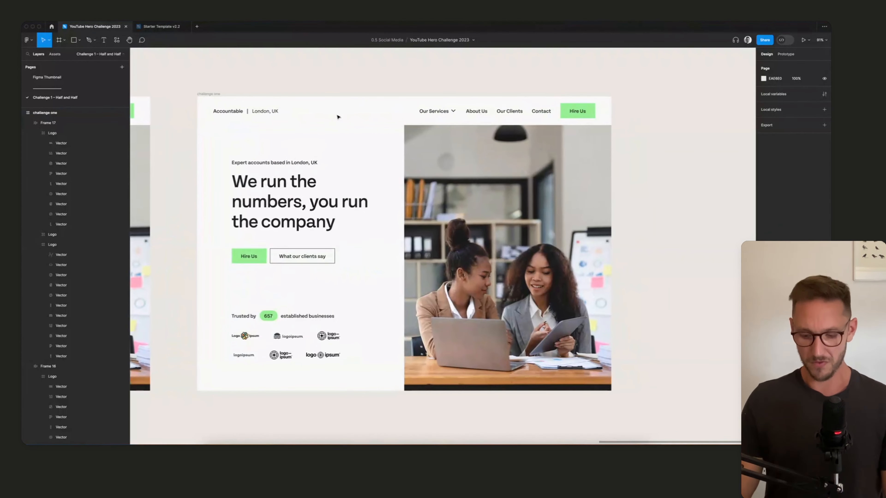
{"action": "key", "text": "super+backslash"}
{"action": "scroll", "coordinate": [389, 131], "scroll_direction": "up", "scroll_amount": 2}
{"action": "scroll", "coordinate": [435, 127], "scroll_direction": "down", "scroll_amount": 2}
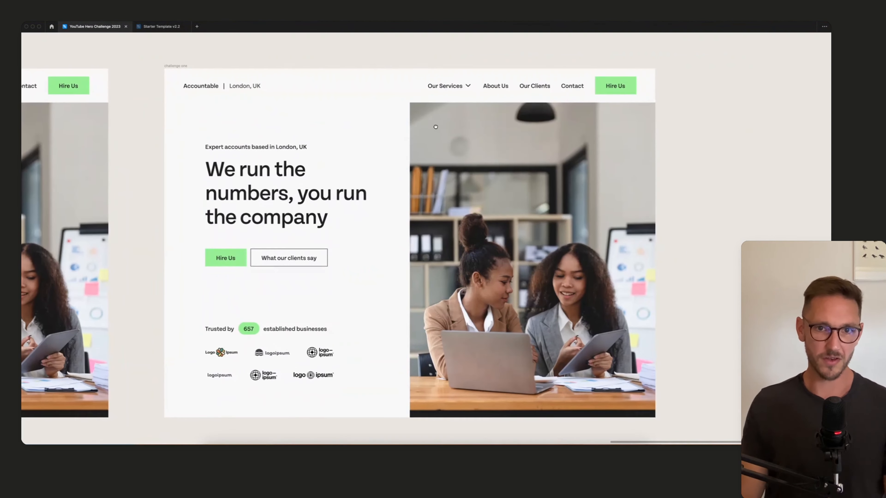
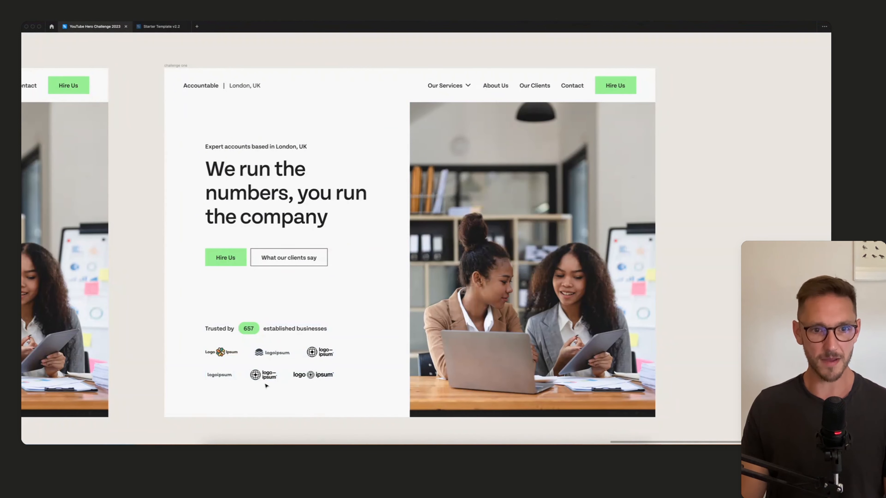
Step: Duplicate the finished hero frame with its two logo rows, placing the copy to the right of the original
{"action": "left_click", "coordinate": [232, 354]}
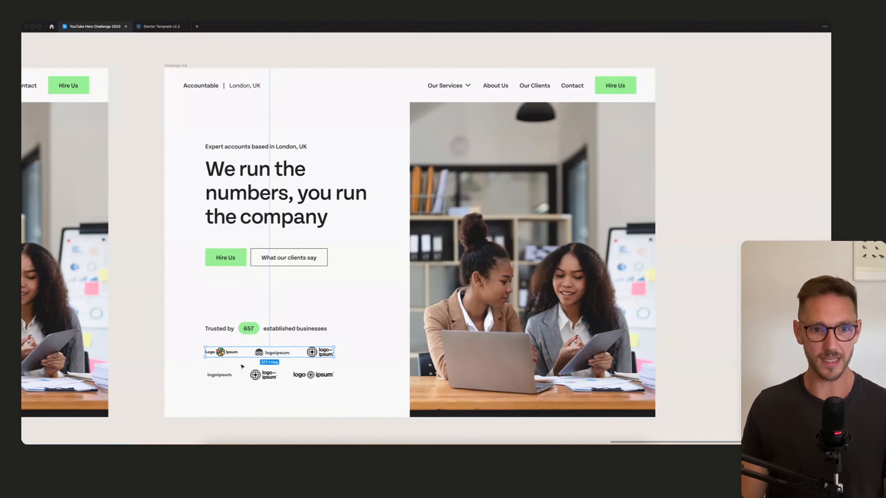
{"action": "left_click", "coordinate": [229, 48]}
{"action": "scroll", "coordinate": [239, 48], "scroll_direction": "down", "scroll_amount": 5}
{"action": "scroll", "coordinate": [267, 44], "scroll_direction": "up", "scroll_amount": 1}
{"action": "scroll", "coordinate": [267, 44], "scroll_direction": "right", "scroll_amount": 1}
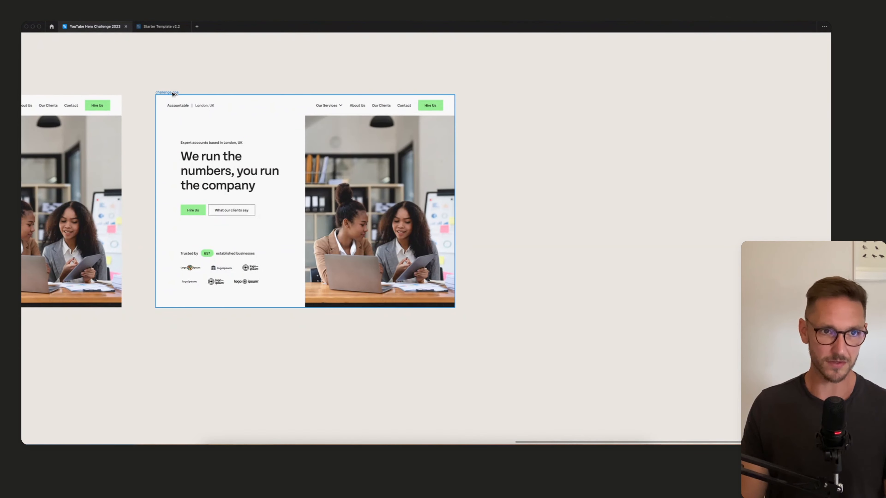
{"action": "left_click_drag", "start_coordinate": [173, 94], "coordinate": [505, 94]}
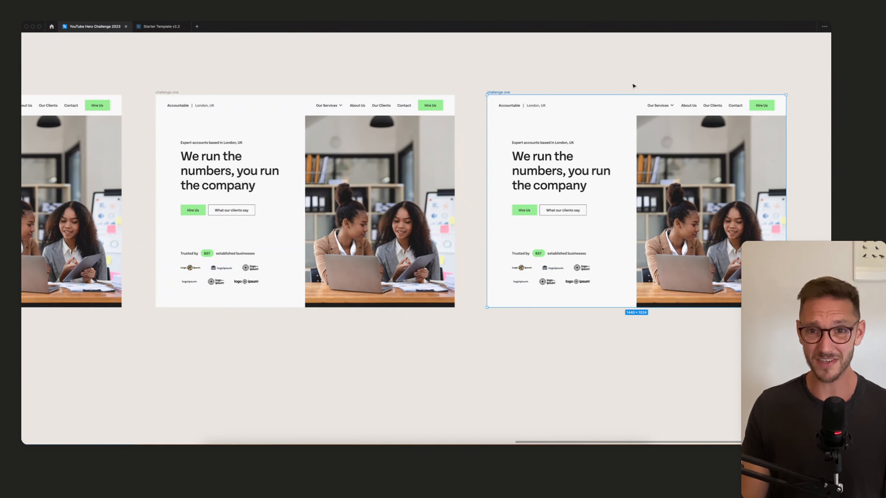
{"action": "left_click", "coordinate": [634, 86]}
Step: Delete both rows of client logos from the duplicated hero
{"action": "scroll", "coordinate": [610, 81], "scroll_direction": "right", "scroll_amount": 2}
{"action": "scroll", "coordinate": [584, 189], "scroll_direction": "up", "scroll_amount": 4}
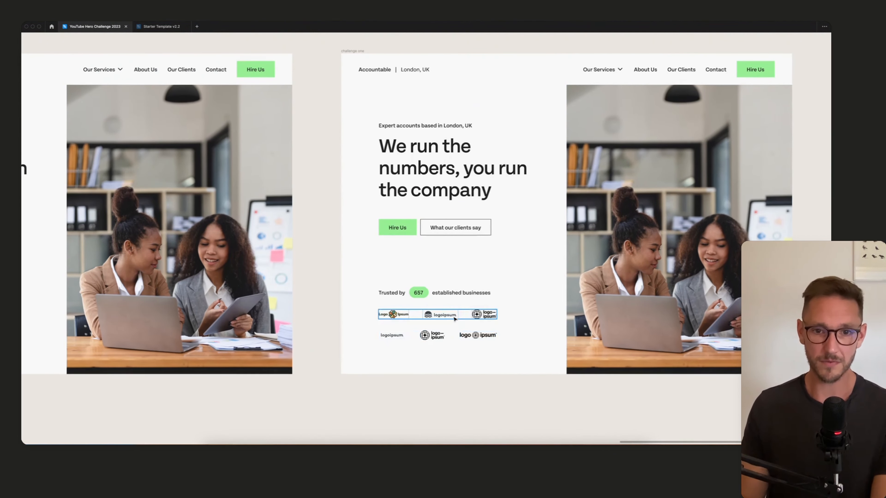
{"action": "scroll", "coordinate": [455, 319], "scroll_direction": "up", "scroll_amount": 1}
{"action": "left_click", "coordinate": [455, 320]}
{"action": "key", "text": "Delete"}
{"action": "left_click", "coordinate": [454, 341]}
{"action": "key", "text": "Delete"}
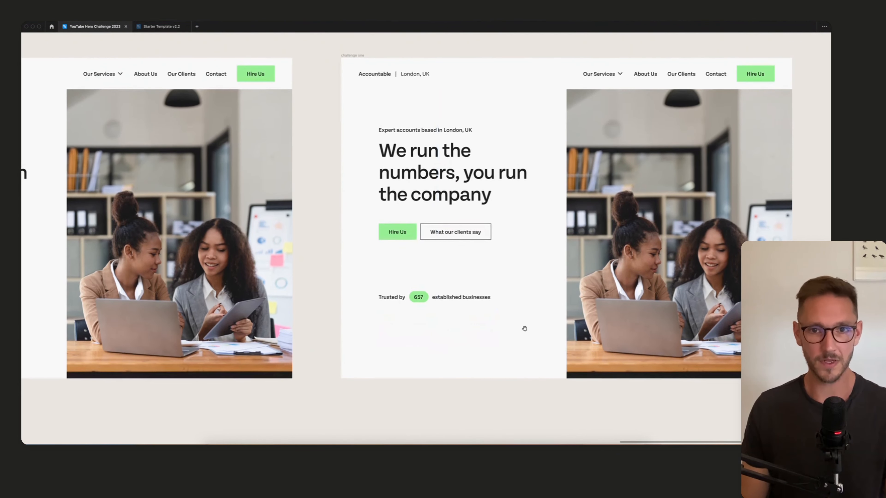
Step: Move the "Trusted by 657 established businesses" line up slightly in the duplicated hero
{"action": "left_click_drag", "start_coordinate": [525, 328], "coordinate": [446, 342]}
{"action": "left_click_drag", "start_coordinate": [370, 319], "coordinate": [373, 345]}
{"action": "left_click_drag", "start_coordinate": [435, 321], "coordinate": [398, 285]}
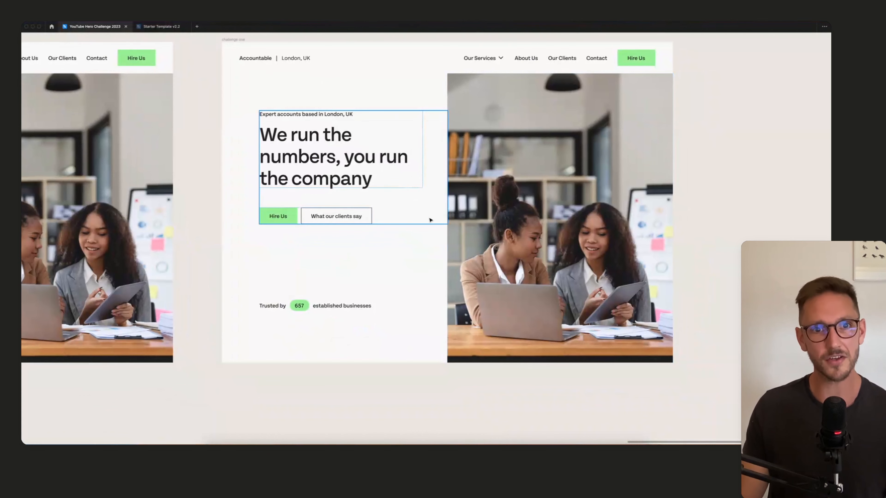
{"action": "scroll", "coordinate": [431, 220], "scroll_direction": "up", "scroll_amount": 3}
{"action": "scroll", "coordinate": [434, 218], "scroll_direction": "down", "scroll_amount": 1}
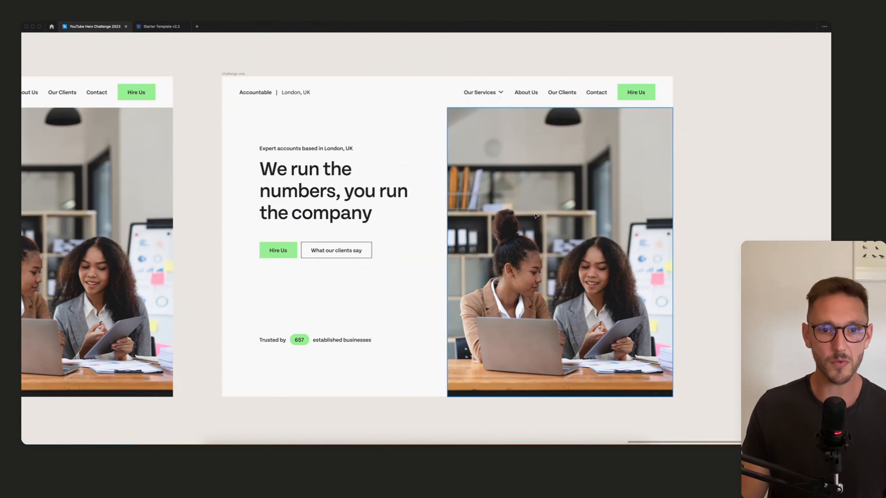
{"action": "left_click_drag", "start_coordinate": [341, 340], "coordinate": [342, 316]}
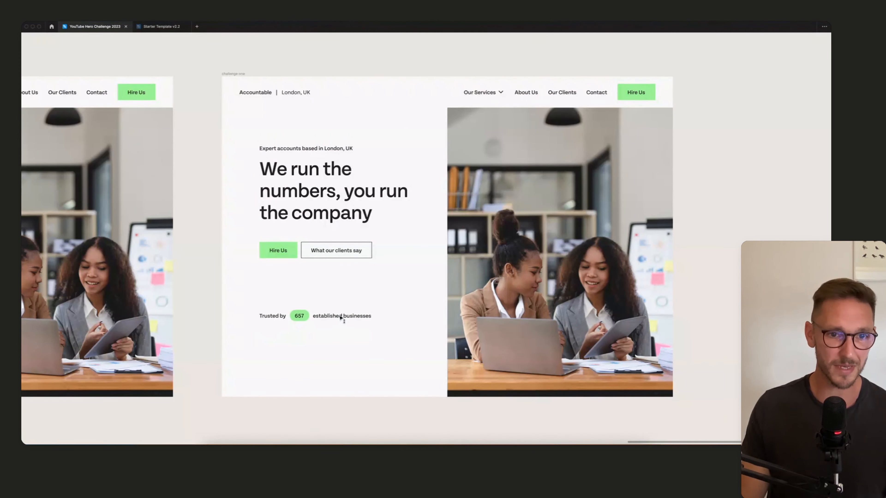
Step: Place a copy of the office photo below the client line and narrow it to about 387 wide, at about Y 890
{"action": "left_click_drag", "start_coordinate": [548, 135], "coordinate": [360, 377]}
{"action": "left_click_drag", "start_coordinate": [497, 377], "coordinate": [381, 381]}
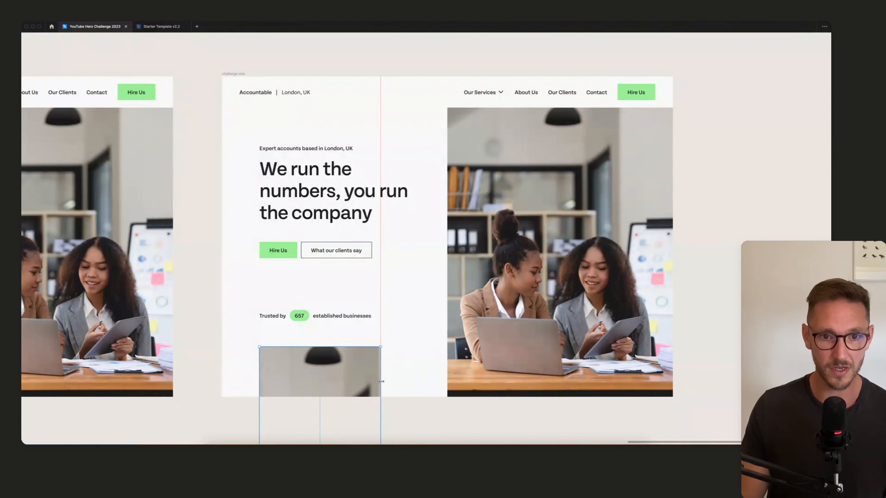
{"action": "left_click_drag", "start_coordinate": [347, 347], "coordinate": [348, 355]}
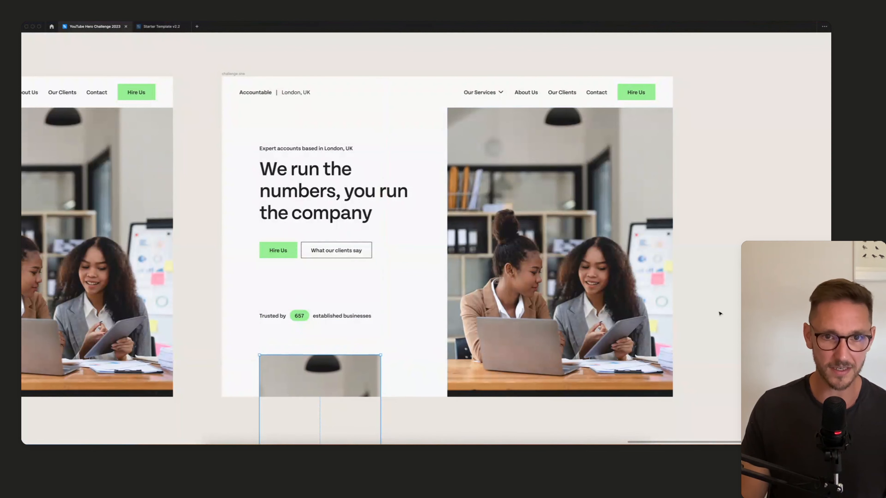
{"action": "left_click", "coordinate": [720, 312]}
{"action": "left_click_drag", "start_coordinate": [750, 299], "coordinate": [704, 340]}
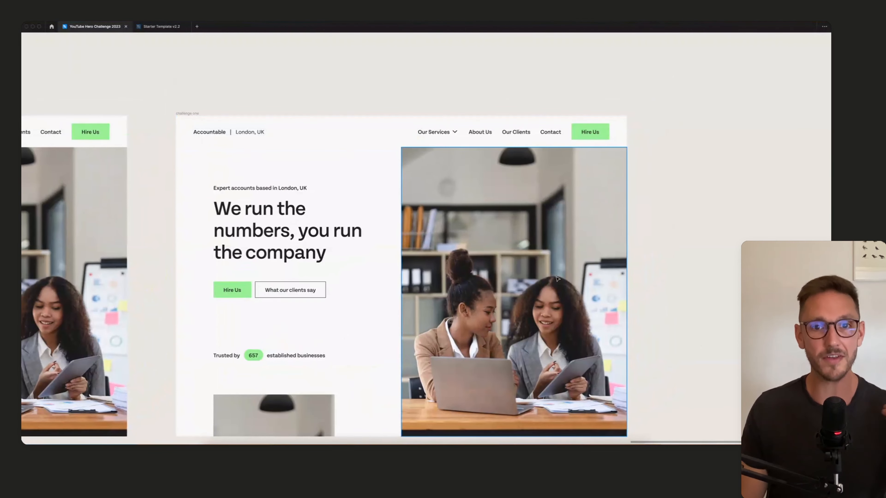
Step: Move the duplicated hero frame further right to widen the gap from the previous version
{"action": "left_click_drag", "start_coordinate": [185, 114], "coordinate": [236, 114]}
{"action": "scroll", "coordinate": [498, 94], "scroll_direction": "down", "scroll_amount": 3}
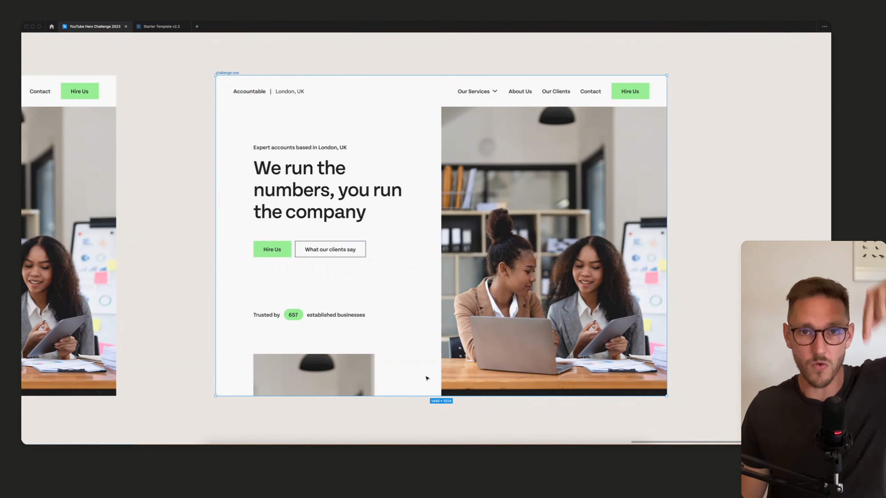
{"action": "left_click", "coordinate": [694, 122]}
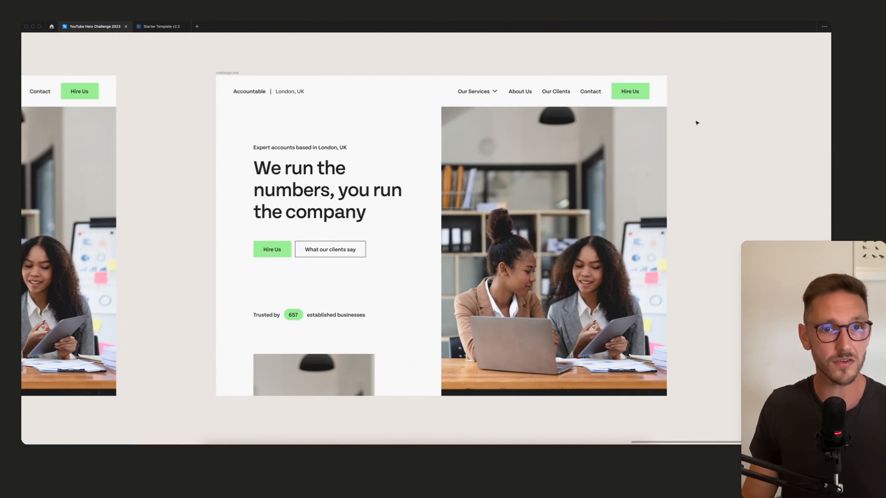
{"action": "scroll", "coordinate": [695, 122], "scroll_direction": "up", "scroll_amount": 2}
{"action": "left_click_drag", "start_coordinate": [712, 125], "coordinate": [747, 115]}
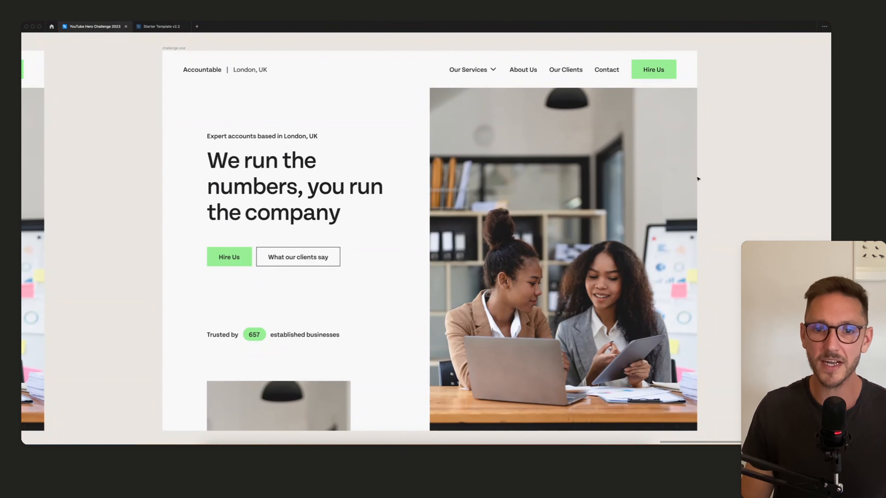
Step: Show the interface, switch to Finder, and bring the business-accounting-woman-working-in-finance photo from the Photos folder onto the canvas
{"action": "left_click", "coordinate": [278, 399]}
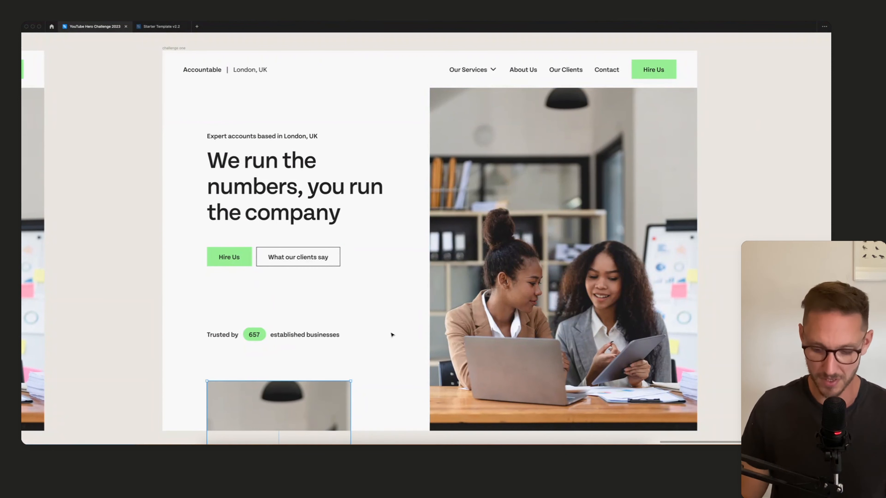
{"action": "key", "text": "super+backslash"}
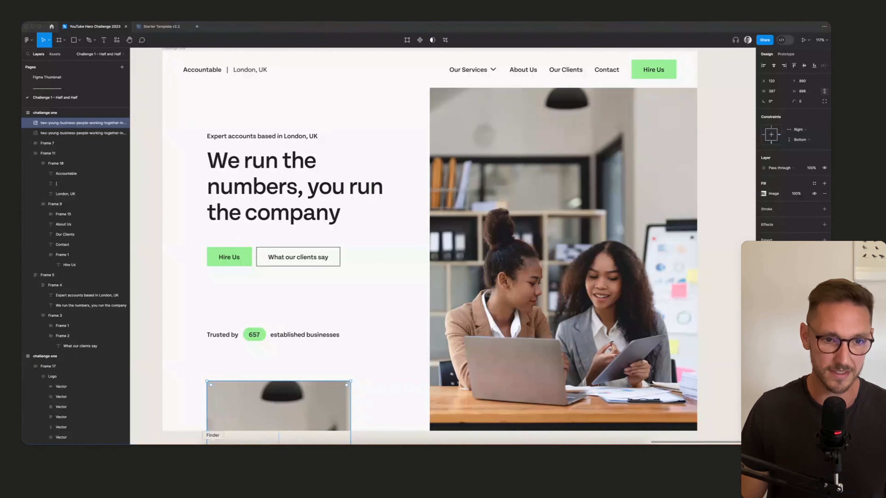
{"action": "left_click", "coordinate": [212, 450]}
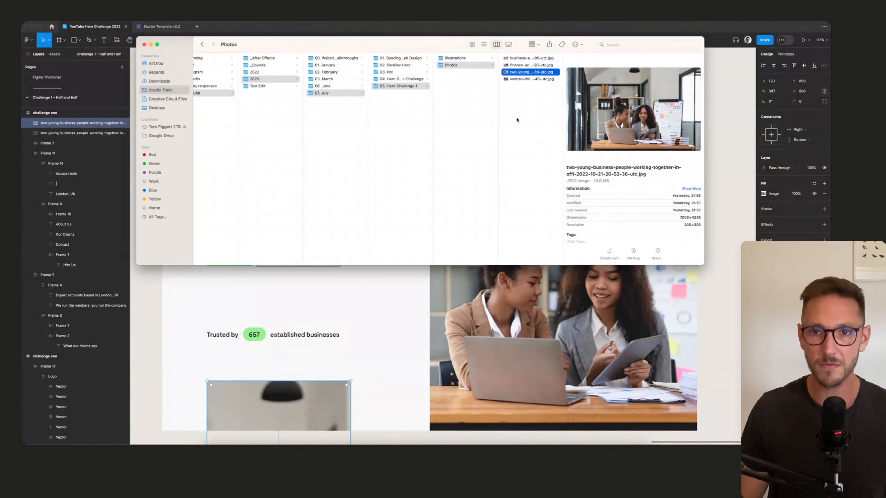
{"action": "left_click", "coordinate": [518, 119]}
{"action": "left_click", "coordinate": [535, 65]}
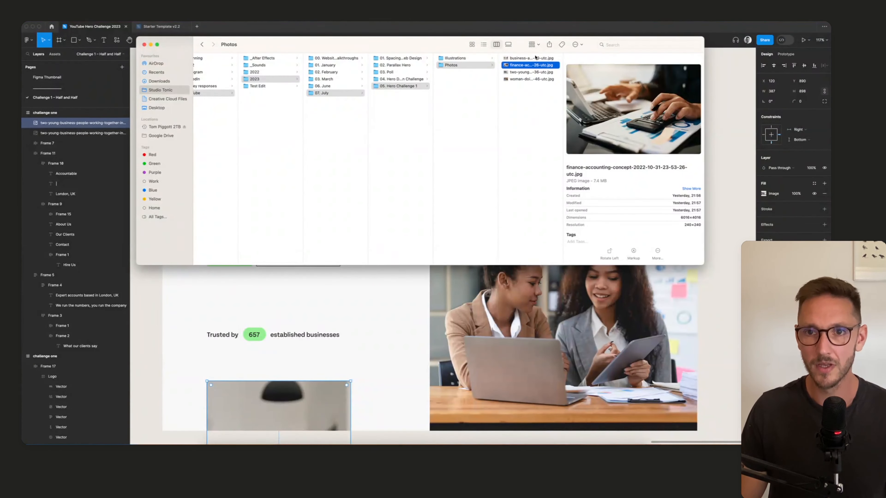
{"action": "left_click", "coordinate": [535, 58]}
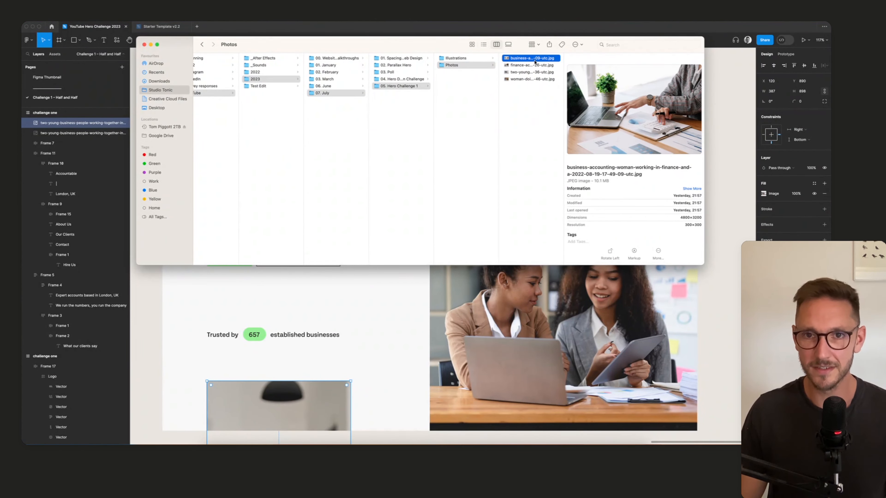
{"action": "left_click_drag", "start_coordinate": [534, 60], "coordinate": [713, 318]}
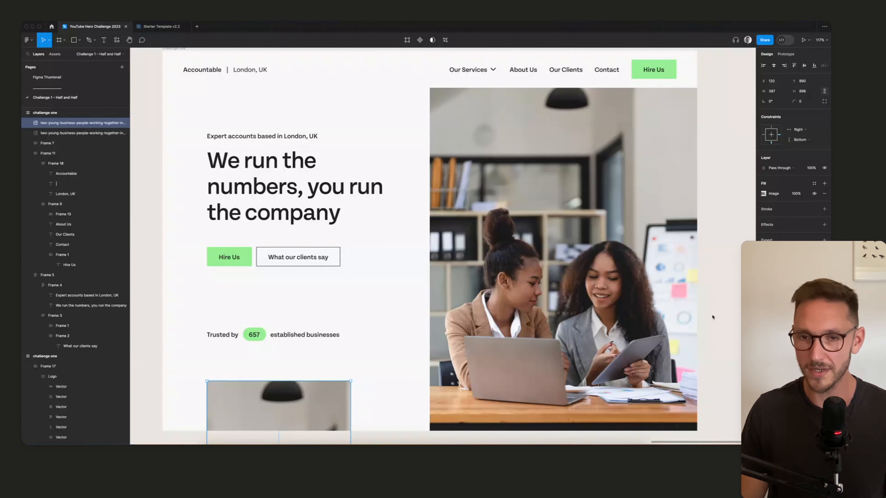
Step: Scale the imported accounting photo down to about 1187 × 791 and delete the narrow office photo copy from the hero
{"action": "scroll", "coordinate": [702, 319], "scroll_direction": "down", "scroll_amount": 5, "text": "ctrl"}
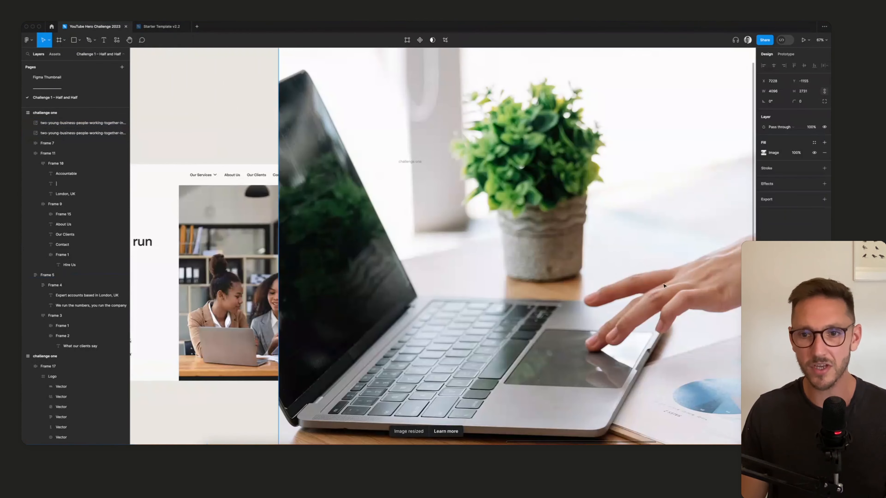
{"action": "scroll", "coordinate": [518, 277], "scroll_direction": "down", "scroll_amount": 10}
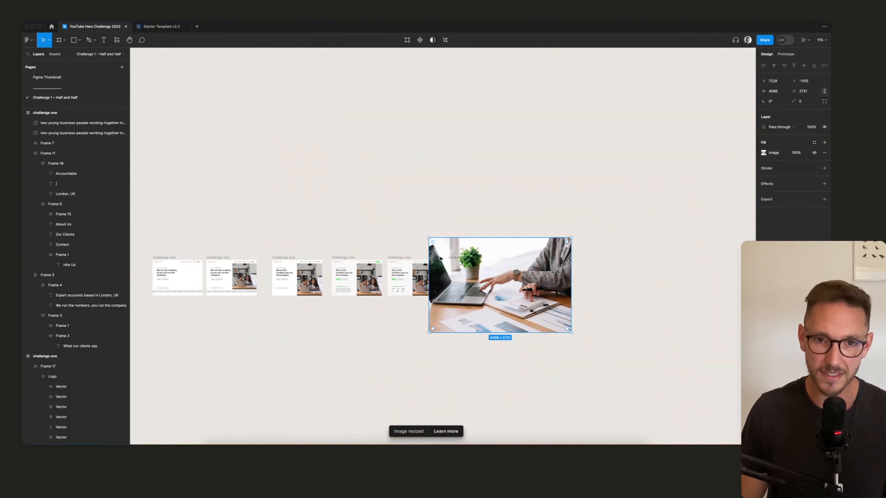
{"action": "left_click_drag", "start_coordinate": [426, 236], "coordinate": [526, 303]}
{"action": "scroll", "coordinate": [510, 296], "scroll_direction": "up", "scroll_amount": 2}
{"action": "scroll", "coordinate": [510, 296], "scroll_direction": "up", "scroll_amount": 5}
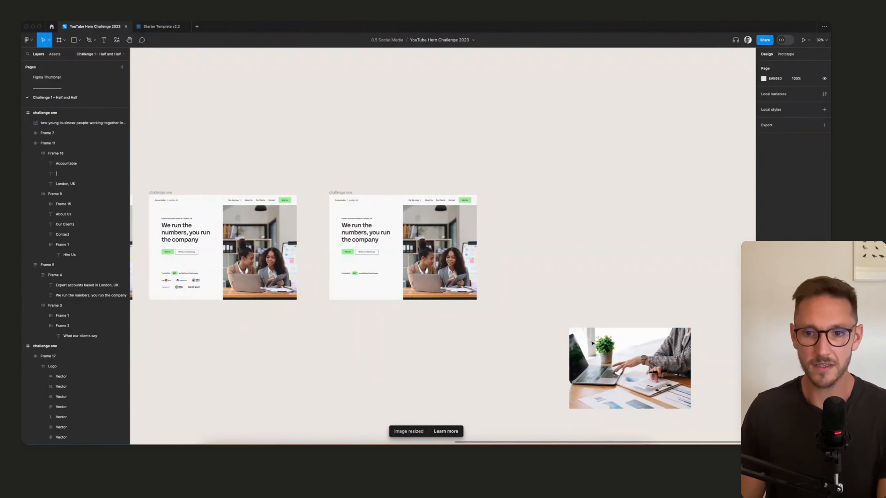
Step: Move the accounting photo below the duplicated hero and crop it to a portrait of about 345 × 508
{"action": "left_click_drag", "start_coordinate": [610, 360], "coordinate": [374, 340]}
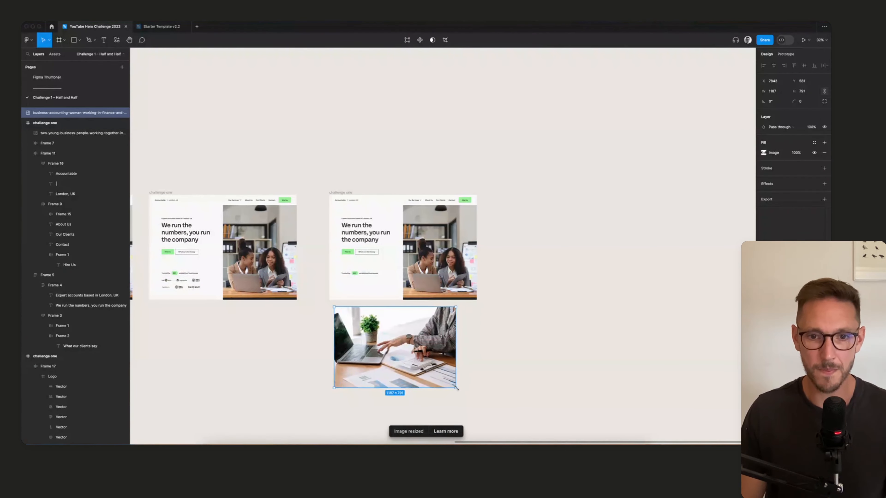
{"action": "left_click_drag", "start_coordinate": [456, 389], "coordinate": [370, 359]}
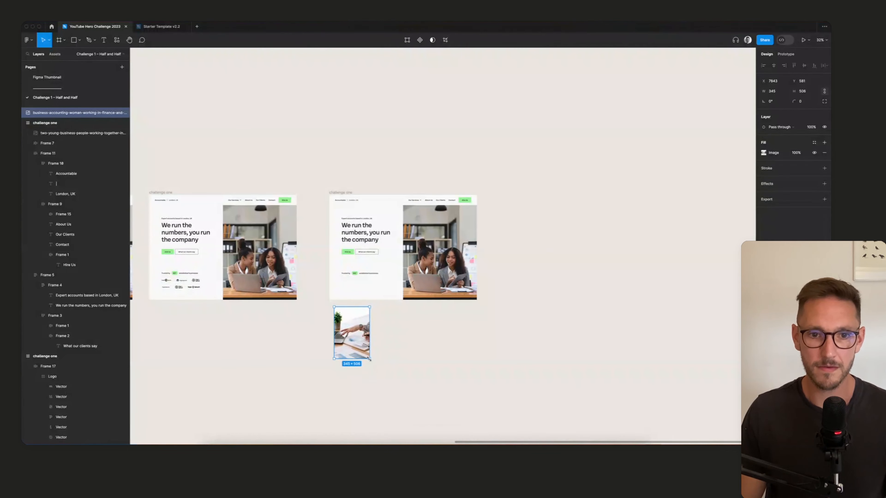
{"action": "key", "text": "Escape"}
Step: Place the accounting photo inside the hero below the client line, about 345 × 487, left-aligned with the text and cut off by the frame
{"action": "mouse_move", "coordinate": [370, 304]}
{"action": "left_mouse_down"}
{"action": "mouse_move", "coordinate": [369, 280]}
{"action": "mouse_move", "coordinate": [365, 299]}
{"action": "left_mouse_up"}
{"action": "scroll", "coordinate": [370, 262], "scroll_direction": "up", "scroll_amount": 5}
{"action": "scroll", "coordinate": [370, 267], "scroll_direction": "down", "scroll_amount": 2}
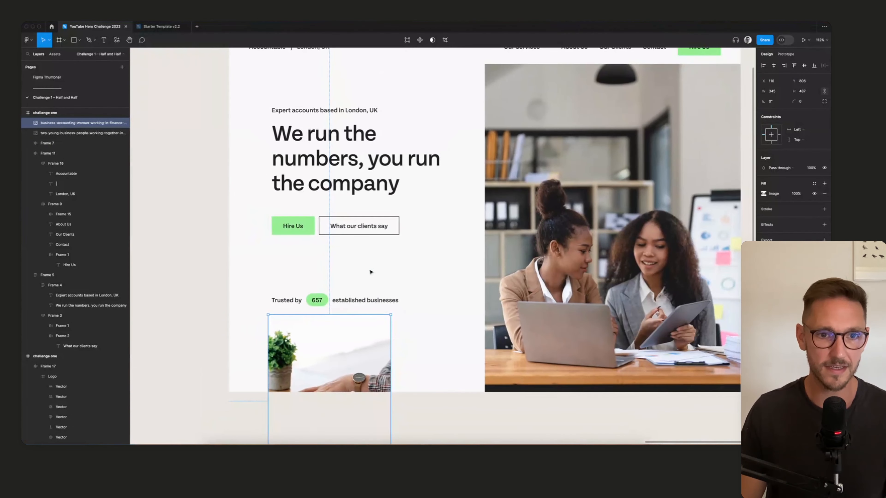
{"action": "left_click_drag", "start_coordinate": [329, 338], "coordinate": [332, 356]}
{"action": "left_click", "coordinate": [454, 340]}
Step: Duplicate the hero with the accounting photo to the right and extend the copy's height to fit the whole lower photo
{"action": "scroll", "coordinate": [454, 340], "scroll_direction": "down", "scroll_amount": 4}
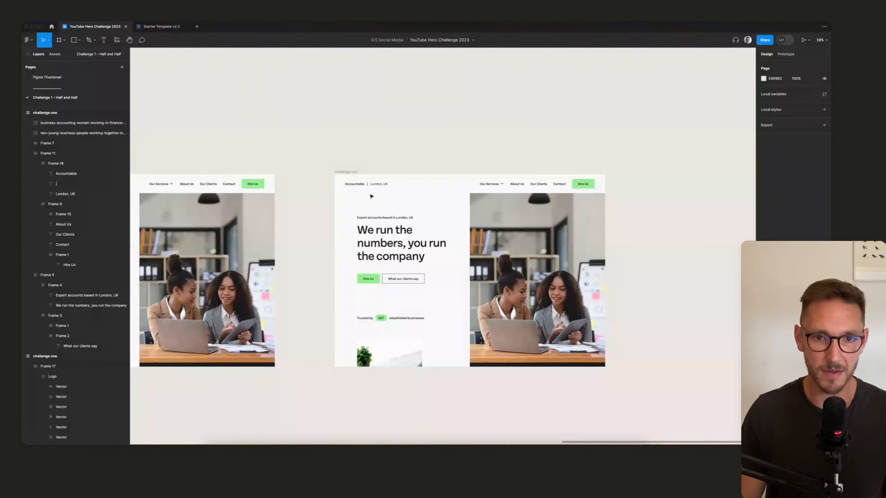
{"action": "left_click_drag", "start_coordinate": [379, 174], "coordinate": [674, 144]}
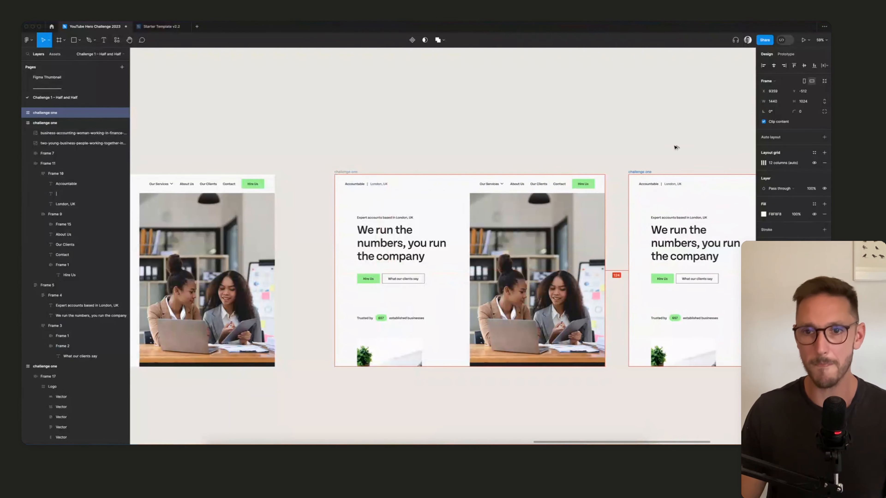
{"action": "scroll", "coordinate": [487, 346], "scroll_direction": "right", "scroll_amount": 8}
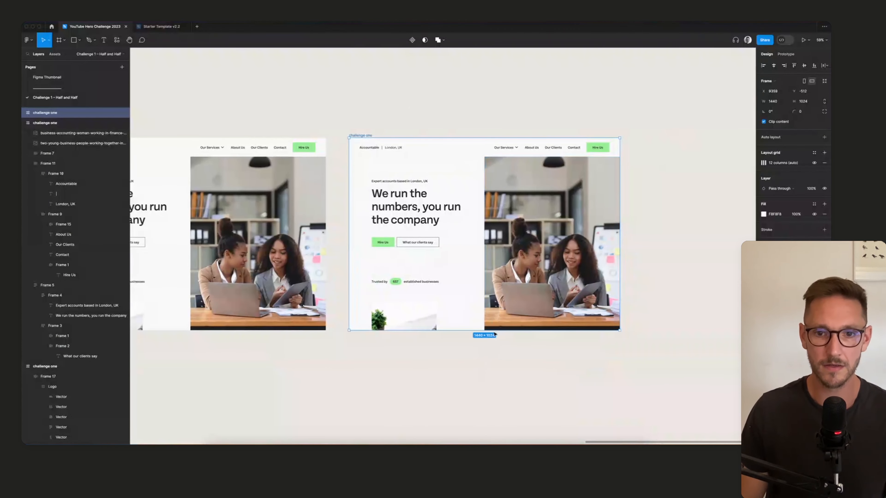
{"action": "left_click_drag", "start_coordinate": [494, 331], "coordinate": [509, 417]}
{"action": "left_click", "coordinate": [508, 412]}
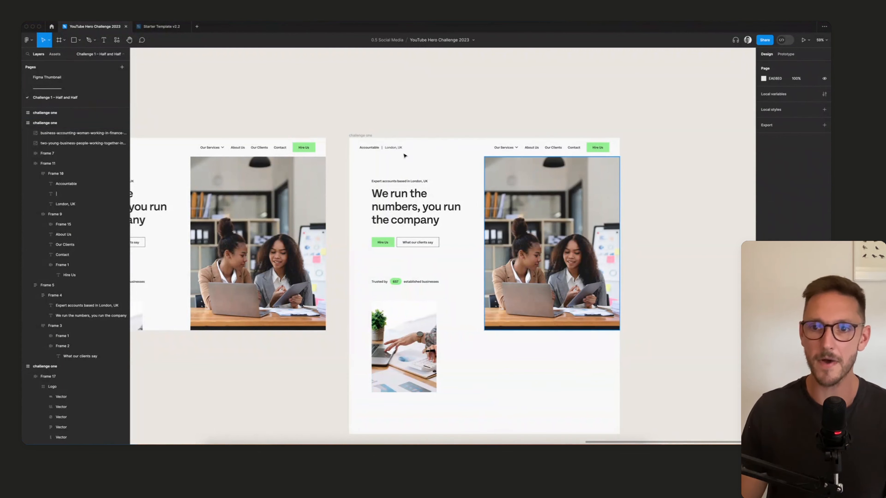
Step: Copy the "We run the numbers, you run the company" headline beside the lower photo and set its font size to 56
{"action": "left_click_drag", "start_coordinate": [396, 215], "coordinate": [473, 381]}
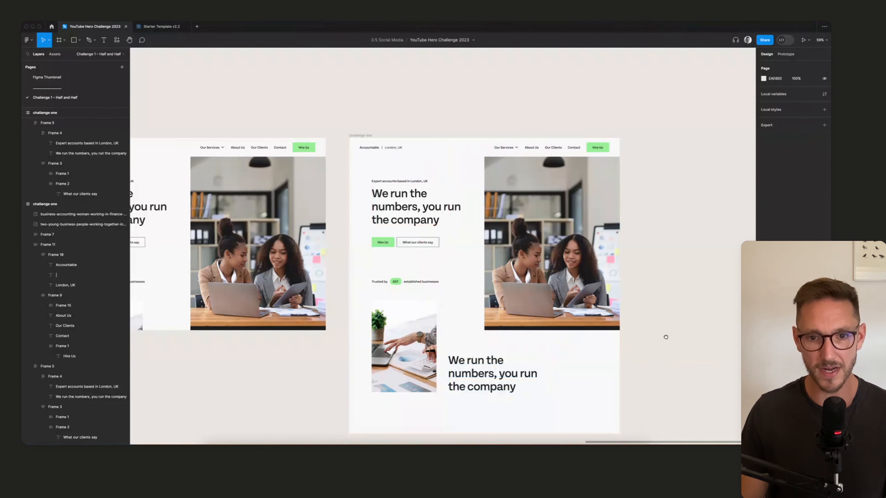
{"action": "scroll", "coordinate": [665, 336], "scroll_direction": "down", "scroll_amount": 2}
{"action": "scroll", "coordinate": [664, 336], "scroll_direction": "right", "scroll_amount": 2}
{"action": "left_click", "coordinate": [809, 204]}
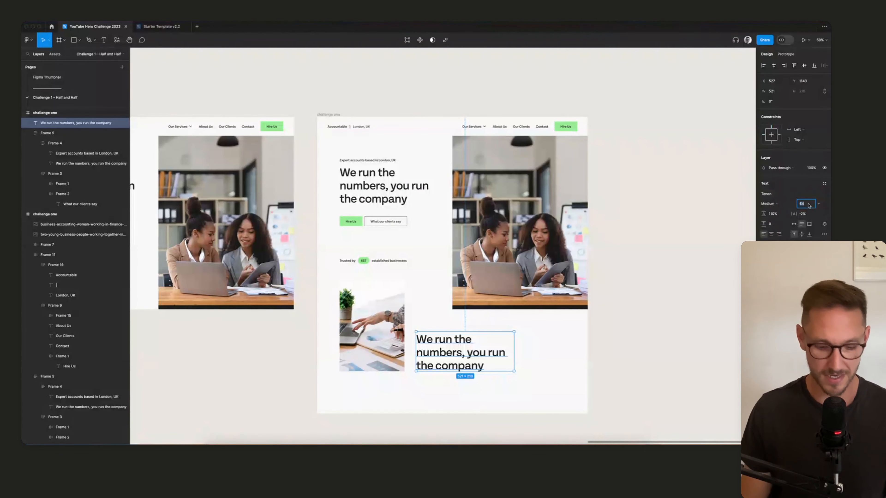
{"action": "type", "text": "56"}
{"action": "key", "text": "Return"}
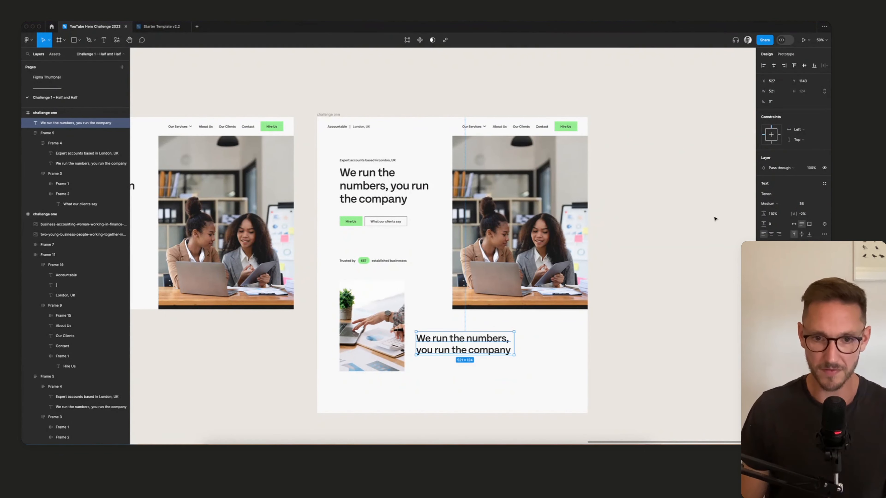
Step: Reposition the copied headline beside the lower photo at about X 575, Y 1230
{"action": "left_click_drag", "start_coordinate": [453, 358], "coordinate": [478, 366]}
{"action": "left_click", "coordinate": [609, 340]}
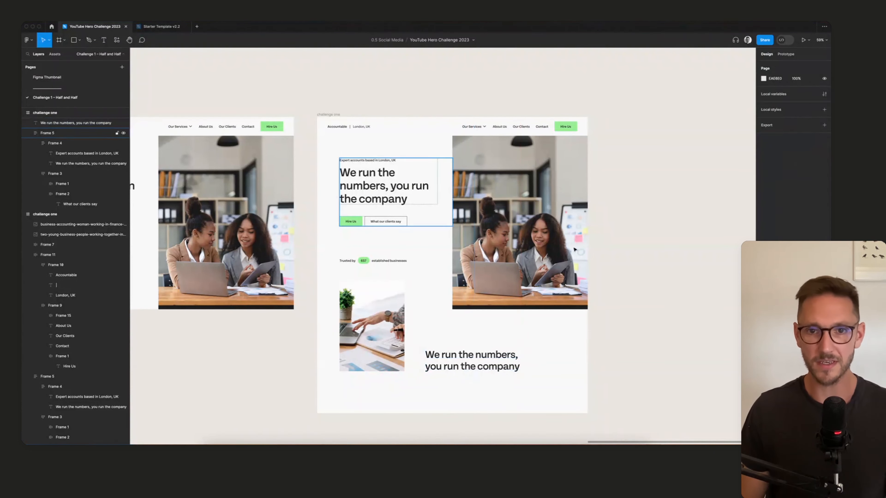
{"action": "left_click", "coordinate": [451, 364]}
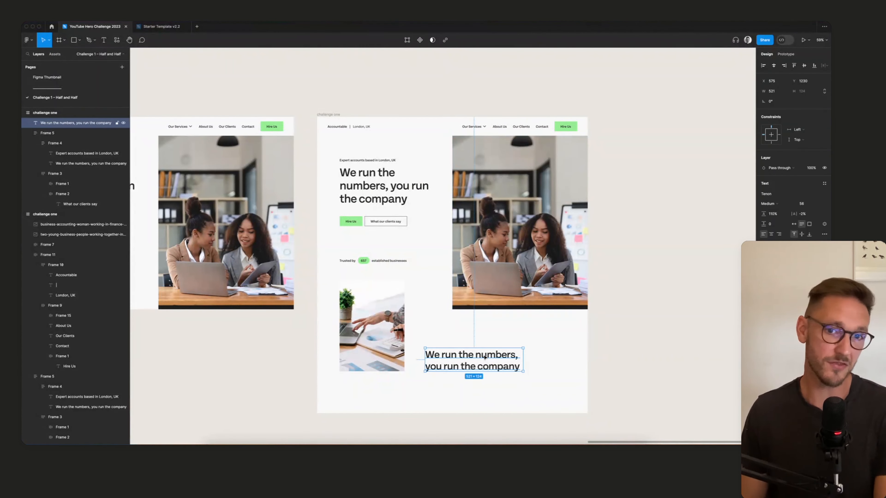
Step: Delete the copied headline beside the lower photo and the whole extended hero copy
{"action": "key", "text": "Delete"}
{"action": "left_click", "coordinate": [331, 115]}
{"action": "key", "text": "Delete"}
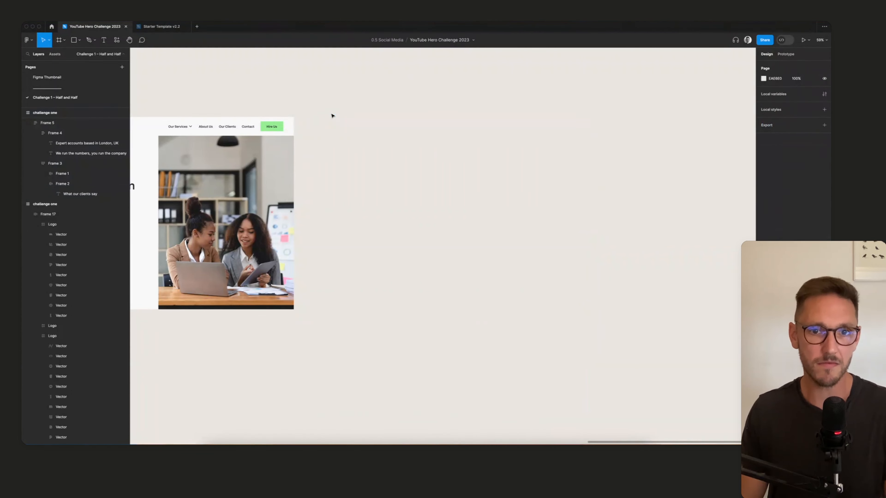
Step: Hide the interface and view the hero with the peeking accounting photo enlarged on the canvas
{"action": "left_click_drag", "start_coordinate": [360, 121], "coordinate": [575, 121]}
{"action": "left_click_drag", "start_coordinate": [251, 126], "coordinate": [395, 125]}
{"action": "scroll", "coordinate": [530, 123], "scroll_direction": "up", "scroll_amount": 5}
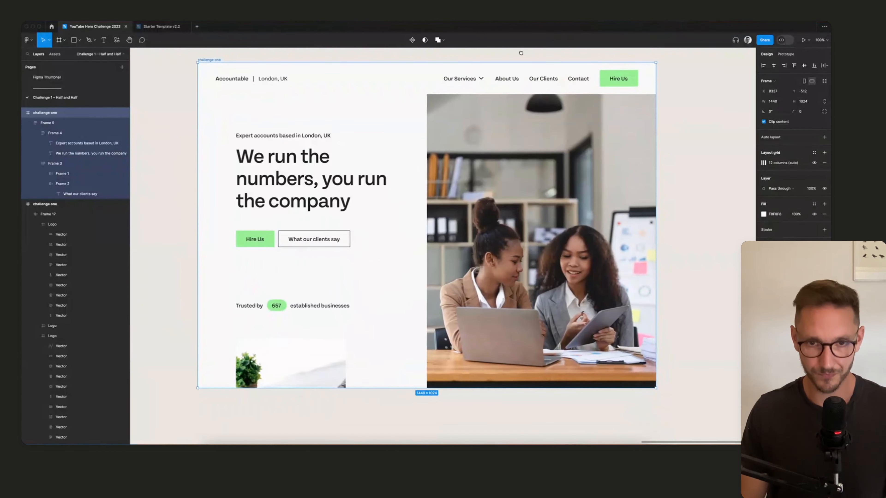
{"action": "key", "text": "ctrl+backslash"}
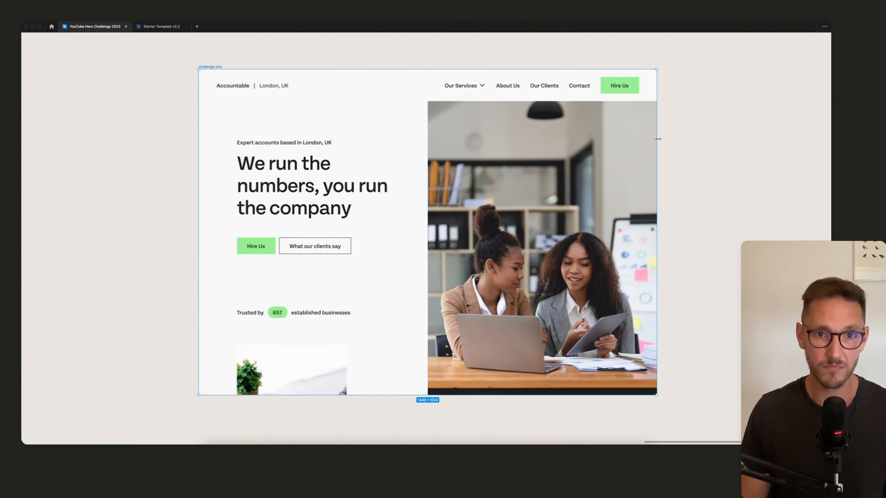
{"action": "scroll", "coordinate": [658, 139], "scroll_direction": "up", "scroll_amount": 3}
{"action": "left_click", "coordinate": [702, 152]}
{"action": "left_click_drag", "start_coordinate": [720, 163], "coordinate": [740, 154]}
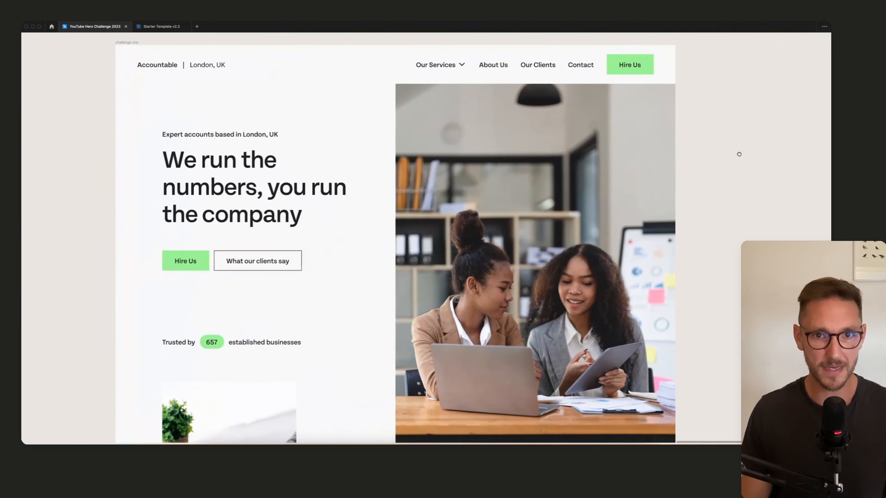
{"action": "scroll", "coordinate": [739, 154], "scroll_direction": "left", "scroll_amount": 2}
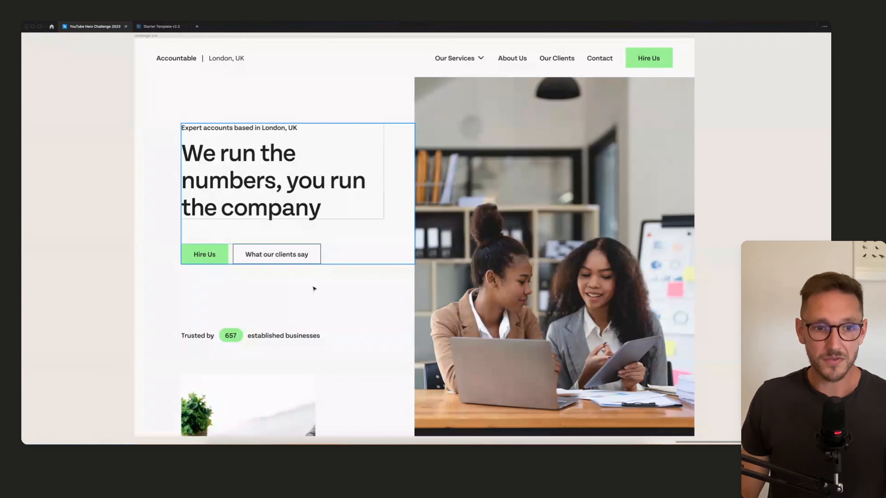
Step: Review the hero's client line, peeking photo and navigation bar, and bring the interface back
{"action": "left_click", "coordinate": [267, 335]}
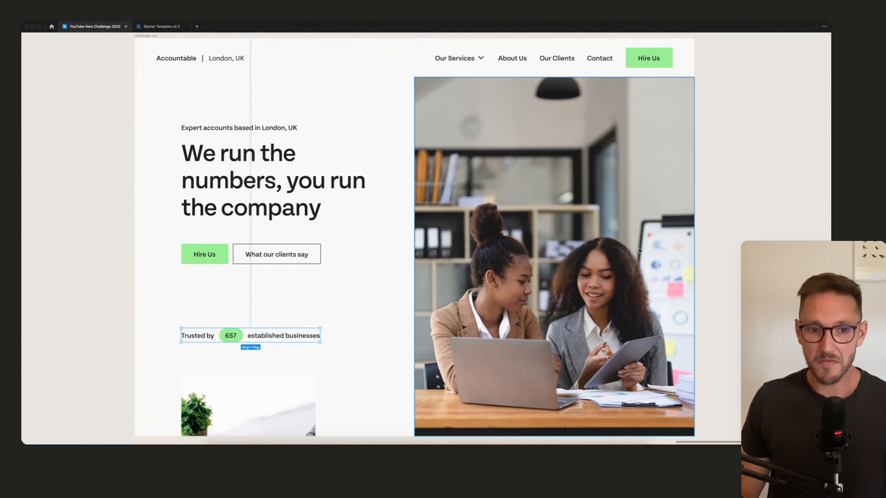
{"action": "left_click", "coordinate": [346, 411]}
{"action": "left_click", "coordinate": [227, 400]}
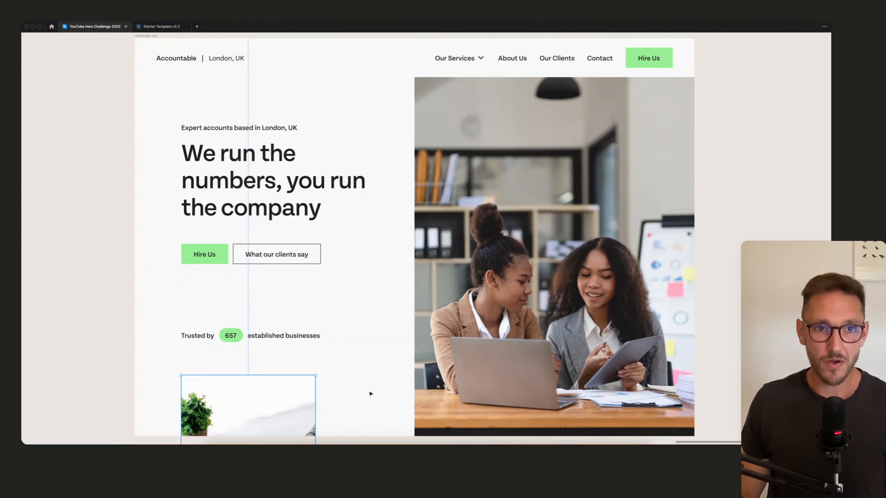
{"action": "left_click", "coordinate": [197, 60]}
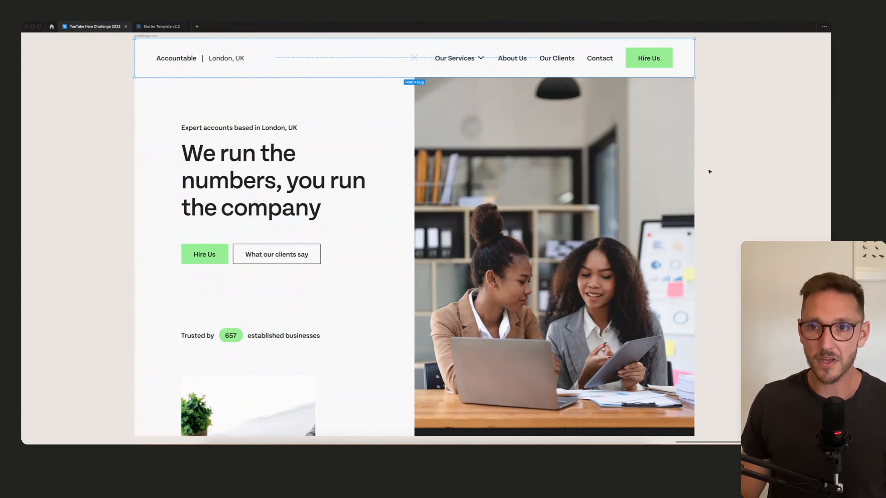
{"action": "left_click", "coordinate": [716, 173]}
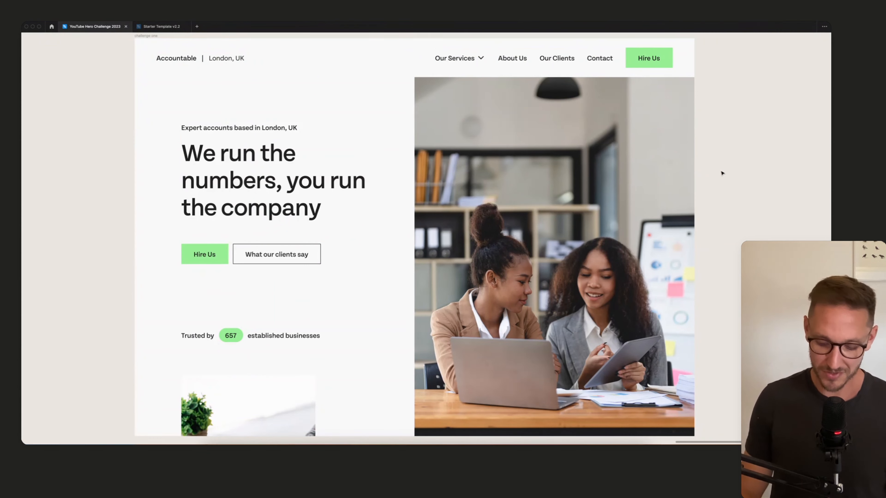
{"action": "key", "text": "ctrl+backslash"}
Step: Delete all the earlier hero variations, keeping only the hero with the peeking accounting photo
{"action": "scroll", "coordinate": [242, 148], "scroll_direction": "up", "scroll_amount": 2}
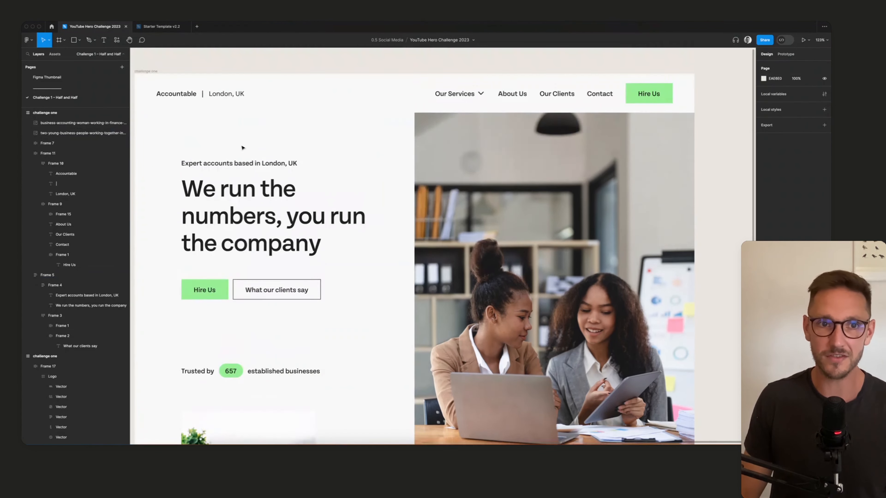
{"action": "scroll", "coordinate": [242, 148], "scroll_direction": "up", "scroll_amount": 2}
{"action": "left_click", "coordinate": [149, 103]}
{"action": "scroll", "coordinate": [434, 140], "scroll_direction": "down", "scroll_amount": 5}
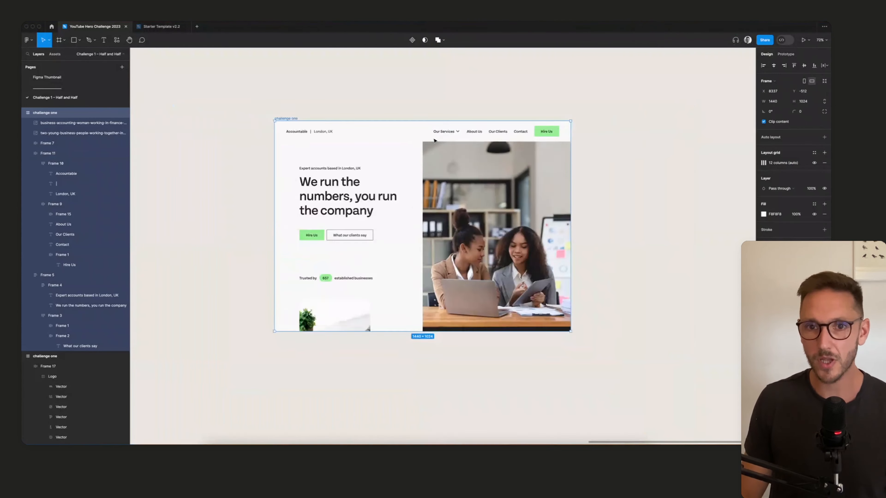
{"action": "scroll", "coordinate": [435, 141], "scroll_direction": "down", "scroll_amount": 5}
{"action": "left_click", "coordinate": [316, 106]}
{"action": "left_click_drag", "start_coordinate": [332, 101], "coordinate": [602, 109]}
{"action": "scroll", "coordinate": [404, 98], "scroll_direction": "down", "scroll_amount": 3}
{"action": "left_click_drag", "start_coordinate": [403, 97], "coordinate": [442, 102]}
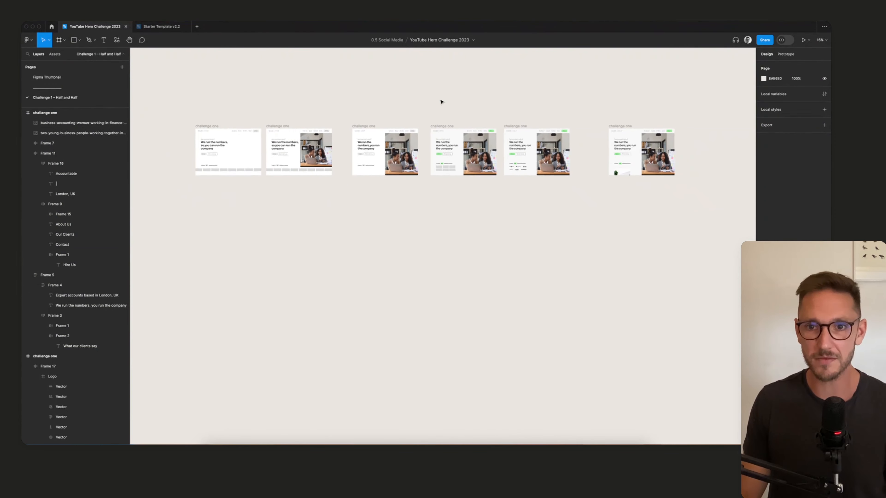
{"action": "scroll", "coordinate": [441, 102], "scroll_direction": "down", "scroll_amount": 1}
{"action": "left_click_drag", "start_coordinate": [209, 103], "coordinate": [572, 192]}
{"action": "key", "text": "Delete"}
Step: Present the remaining hero frame as a prototype and copy its share link
{"action": "key", "text": "shift+1"}
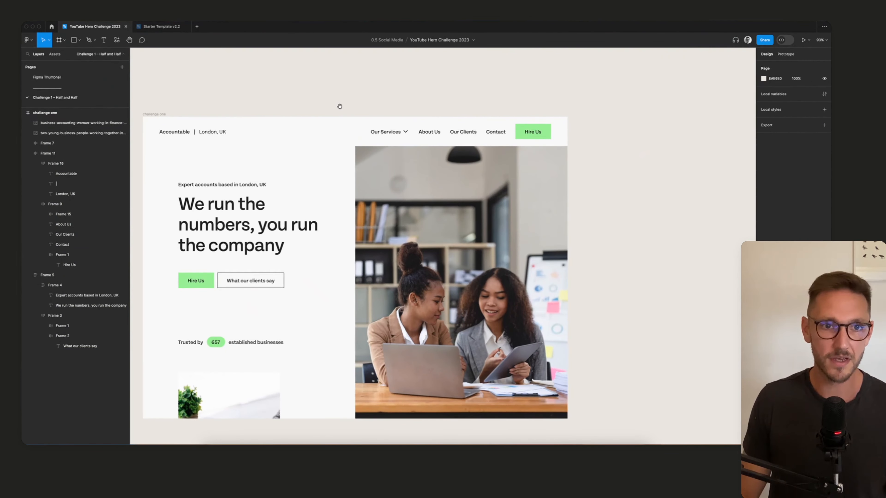
{"action": "left_click", "coordinate": [193, 106]}
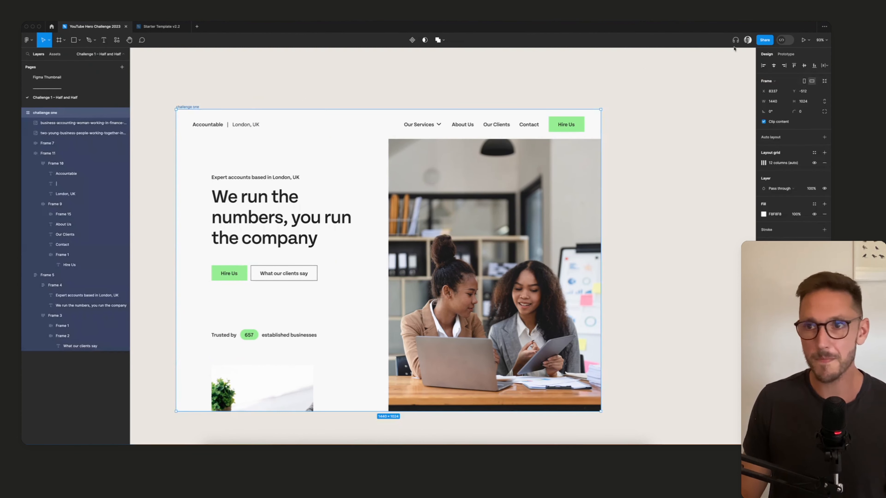
{"action": "left_click", "coordinate": [804, 39]}
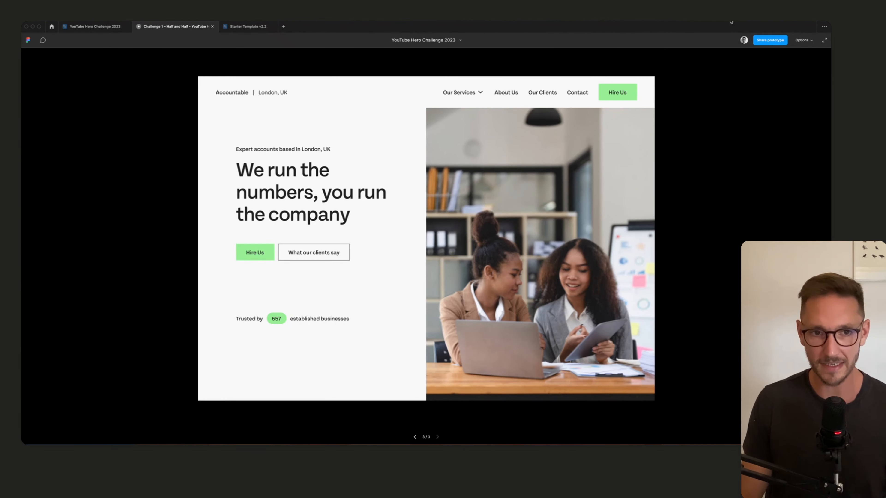
{"action": "left_click", "coordinate": [765, 39]}
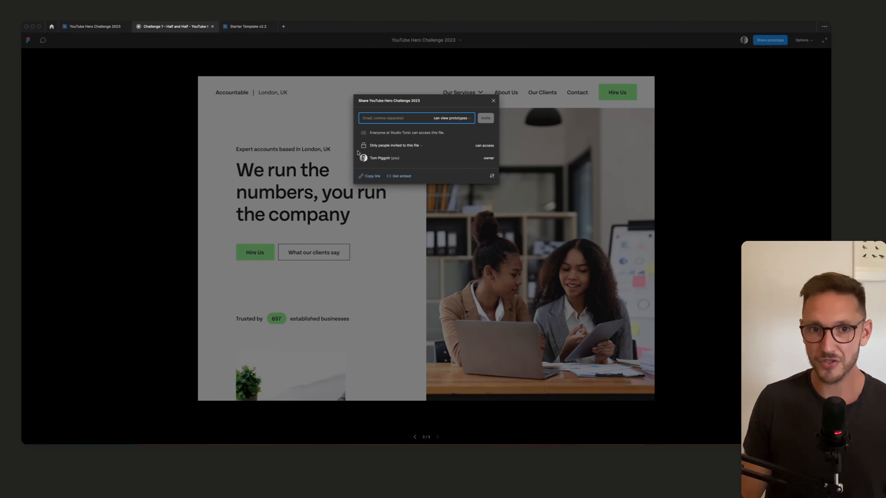
{"action": "left_click", "coordinate": [372, 177]}
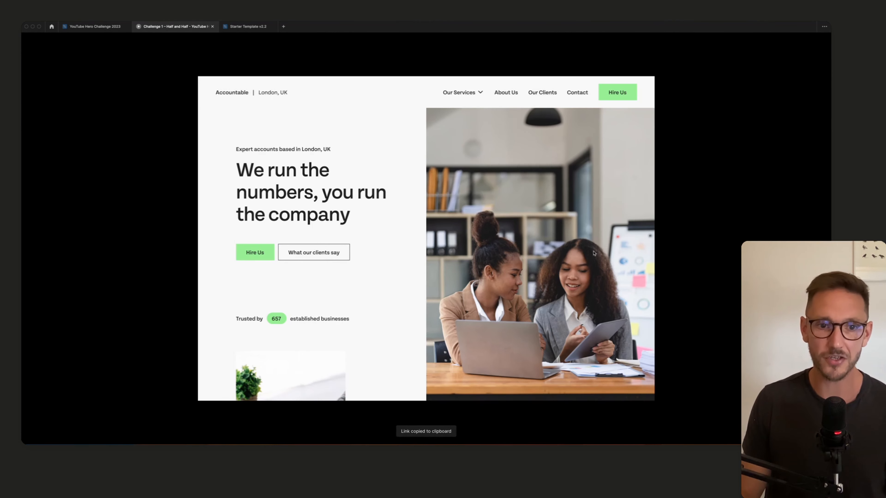